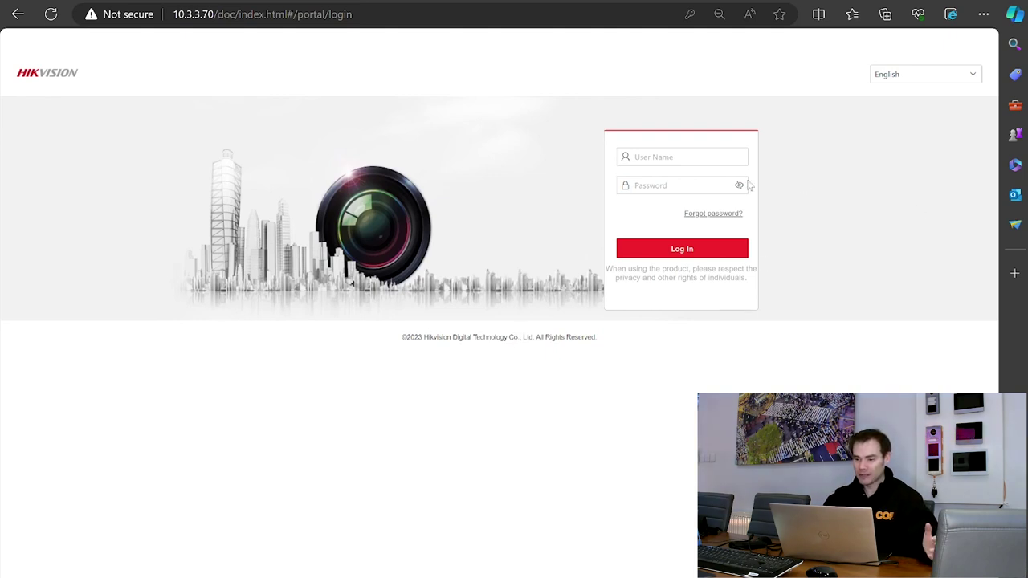
# Log in to the network video recorder with the admin user name and account password, and start live view for all cameras.
pyautogui.write('adm***')
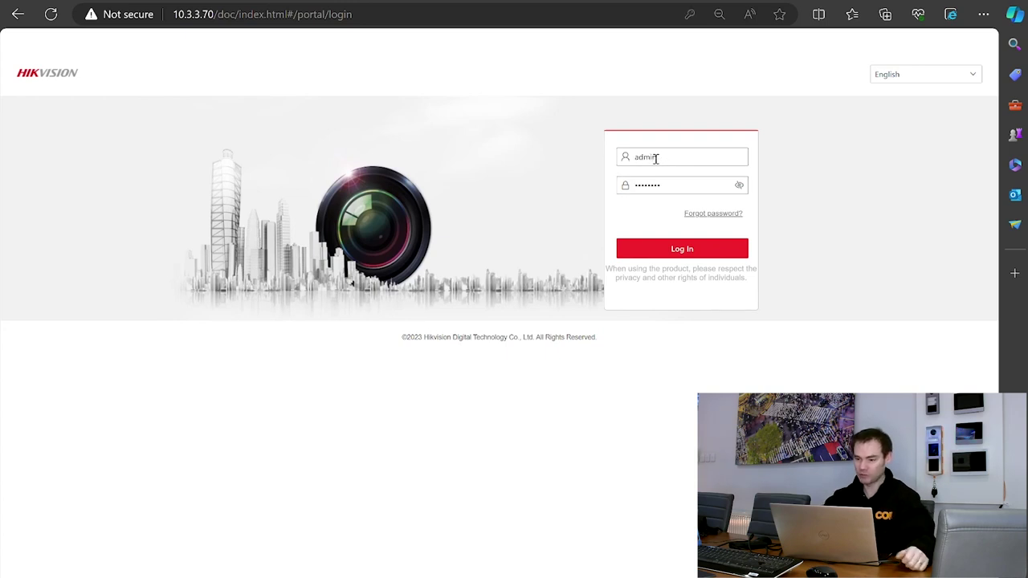
pyautogui.press('Return')
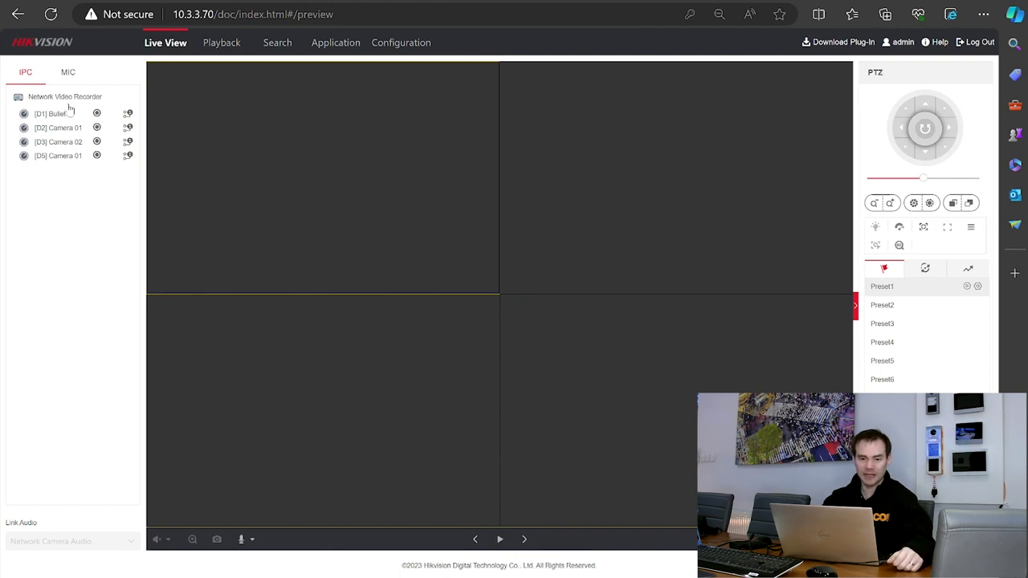
pyautogui.click(500, 539)
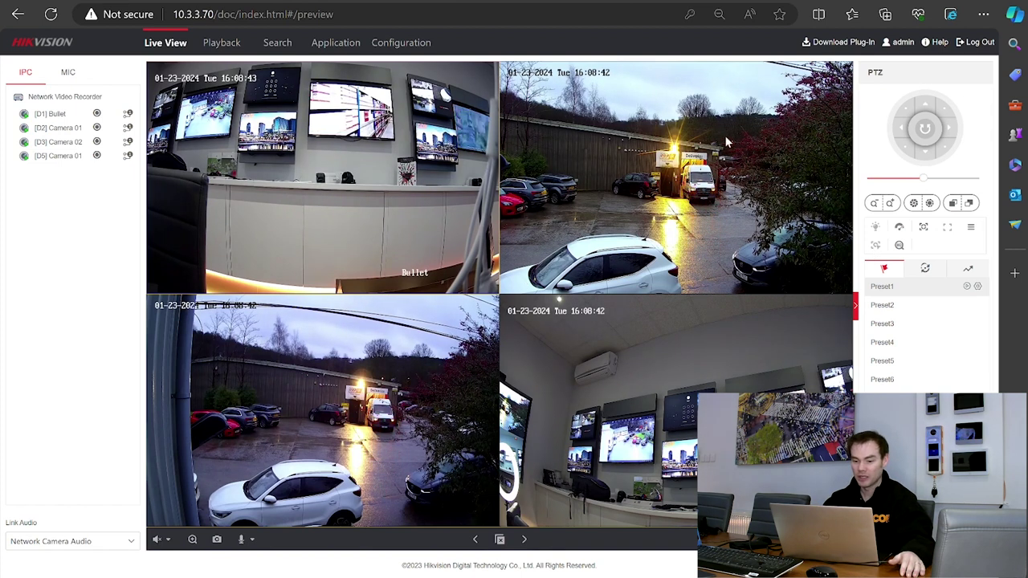
# Select the D2 Camera 01 live view and pan the camera right and back left using its PTZ controls.
pyautogui.click(703, 191)
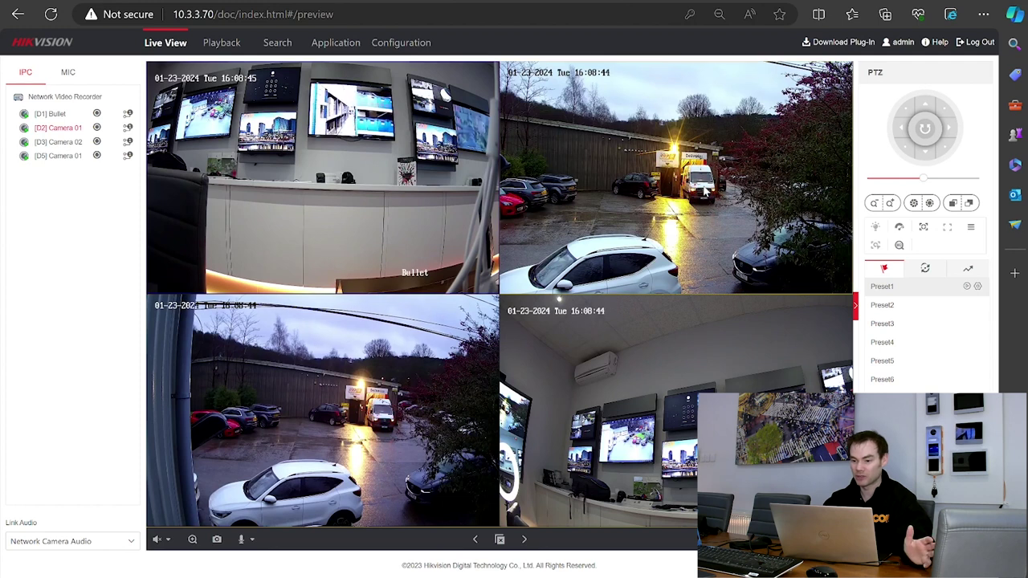
pyautogui.click(953, 129)
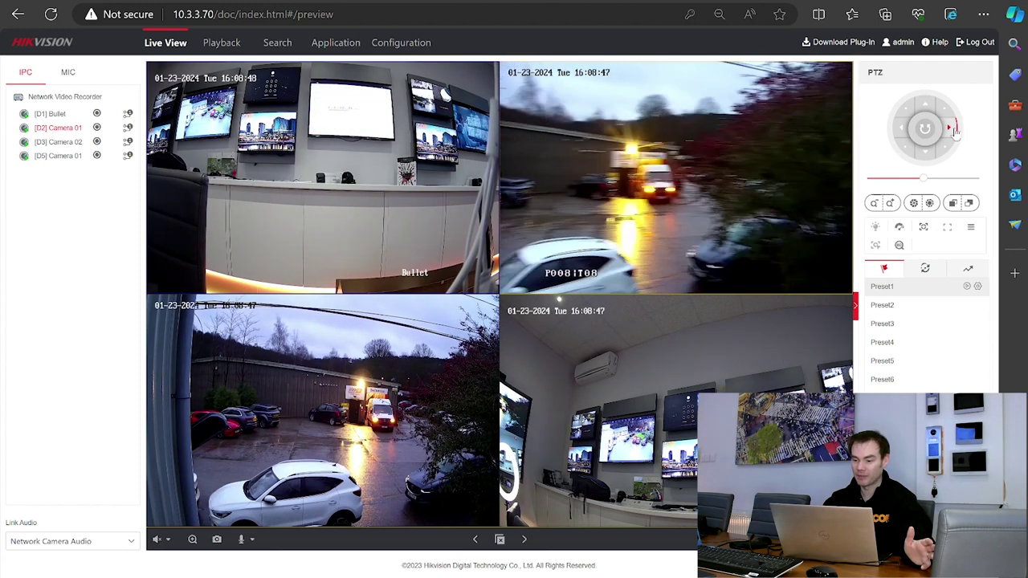
pyautogui.click(902, 129)
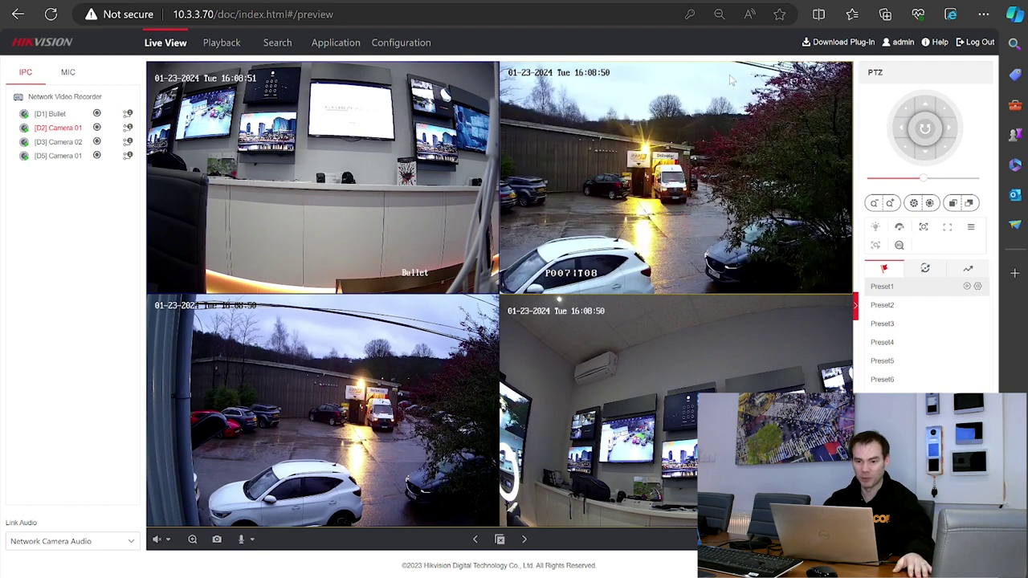
# Look through the recorder's Playback, Search and Application pages, and open its Configuration page.
pyautogui.click(230, 46)
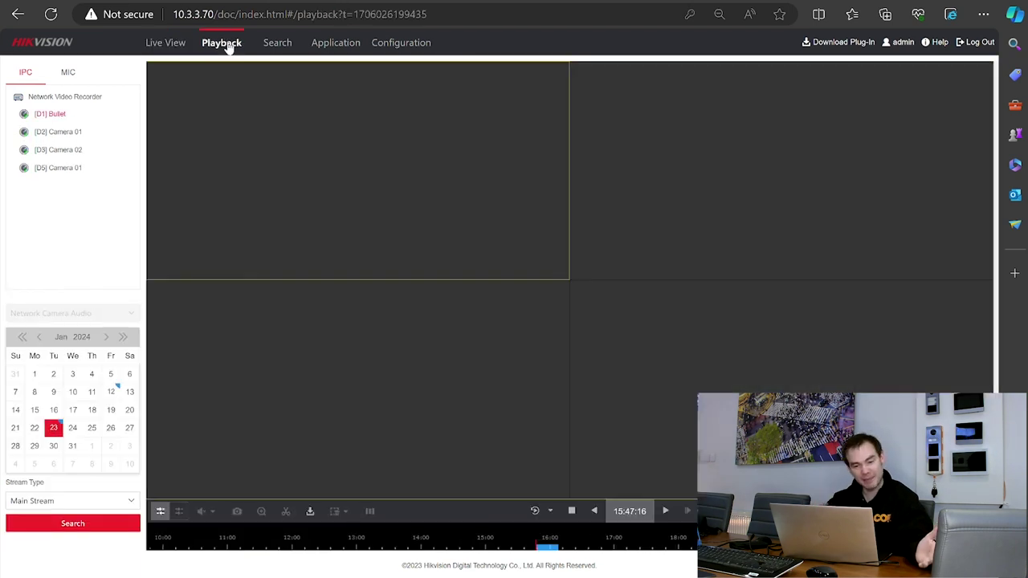
pyautogui.click(277, 45)
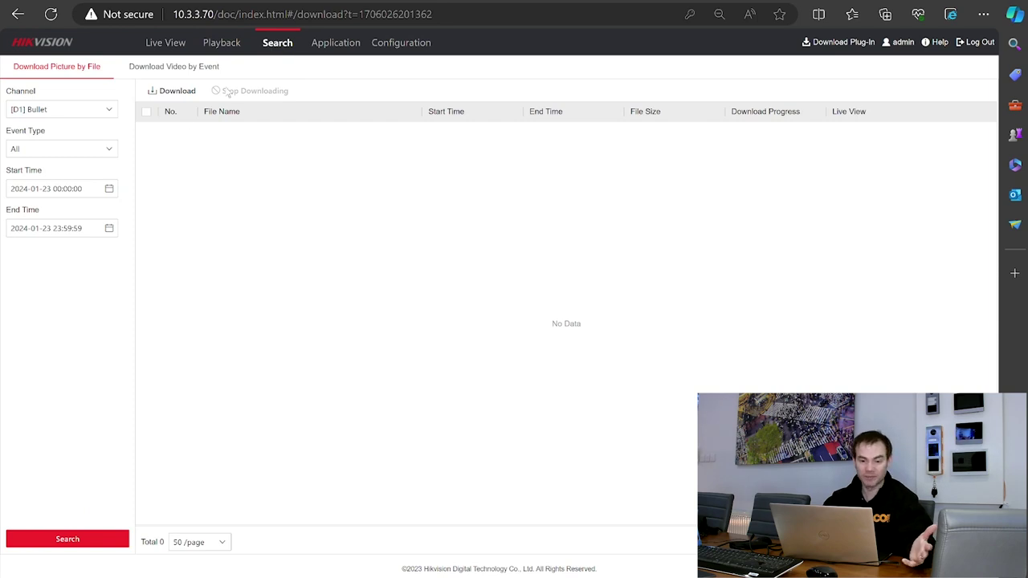
pyautogui.click(344, 44)
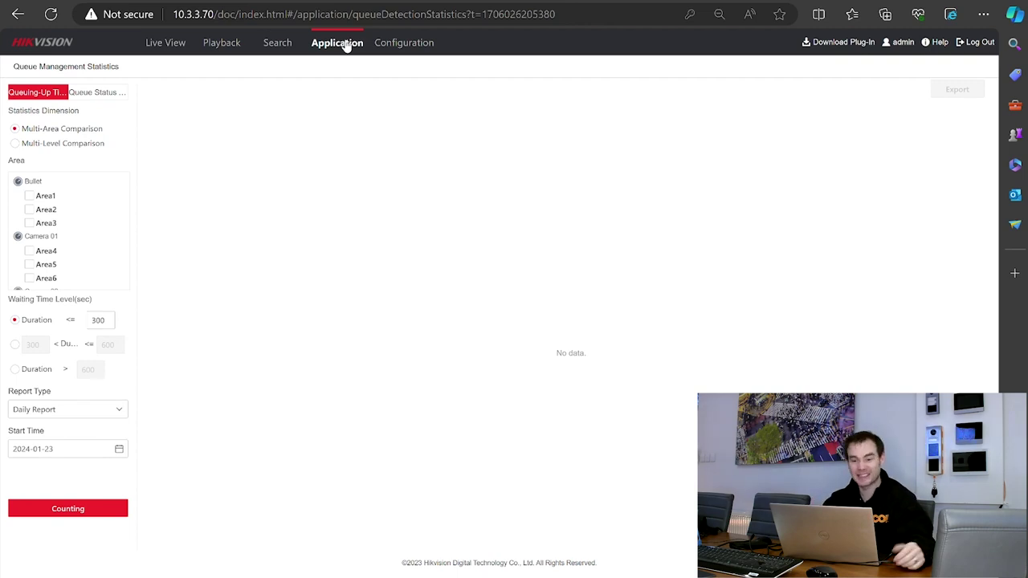
pyautogui.click(397, 45)
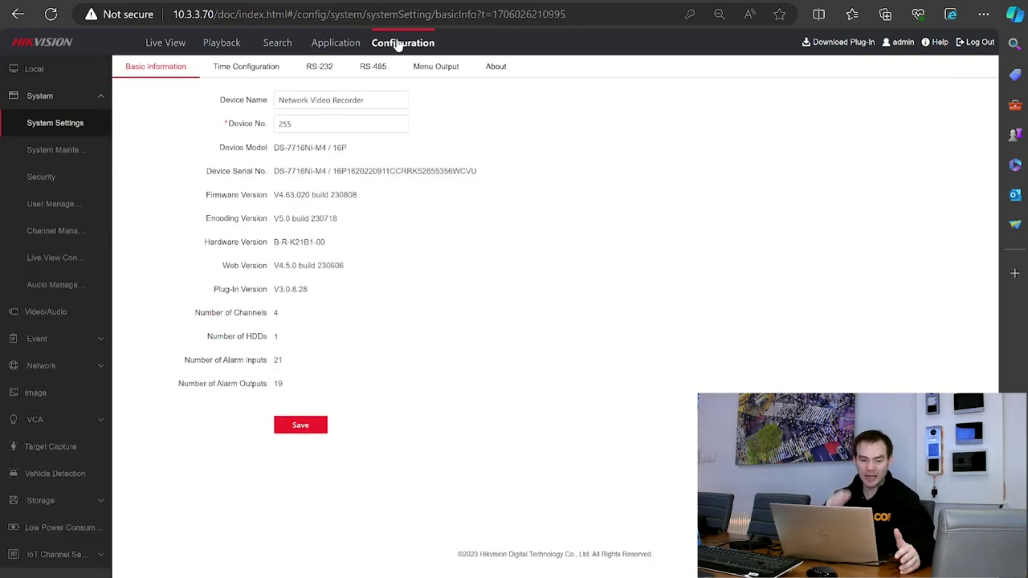
# Review the recorder's time configuration and the video, audio and stream display information settings.
pyautogui.click(100, 98)
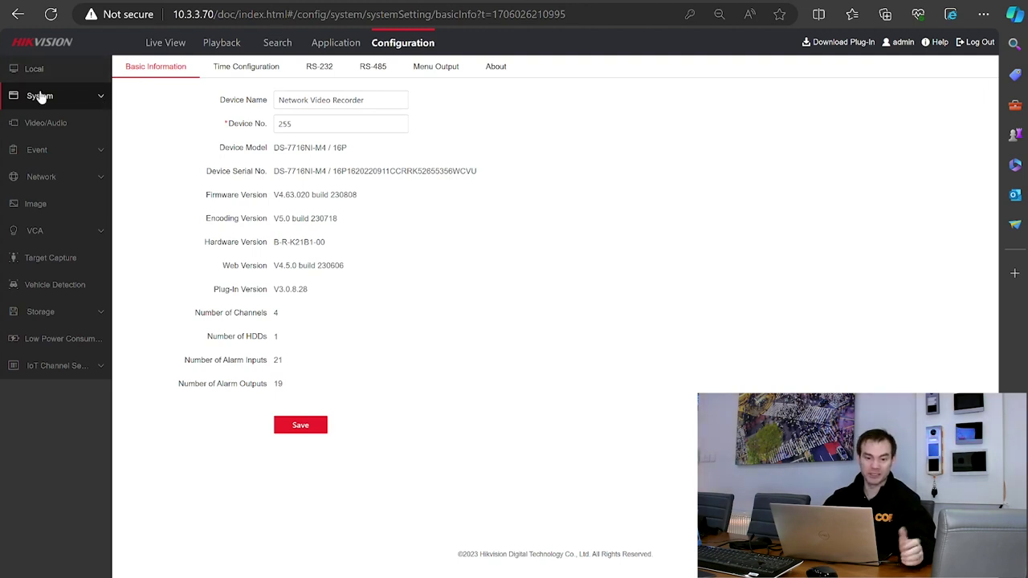
pyautogui.click(254, 70)
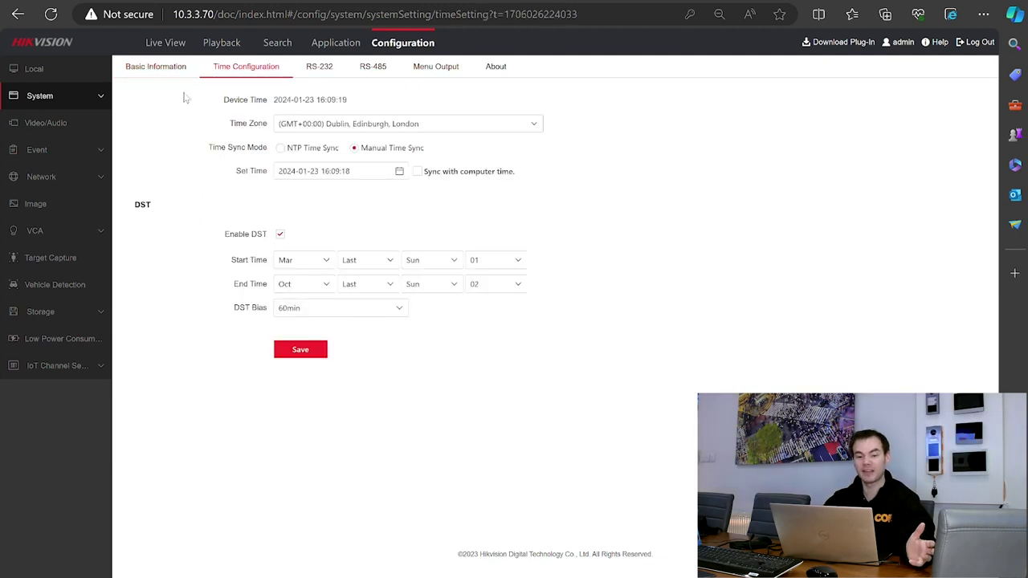
pyautogui.click(50, 126)
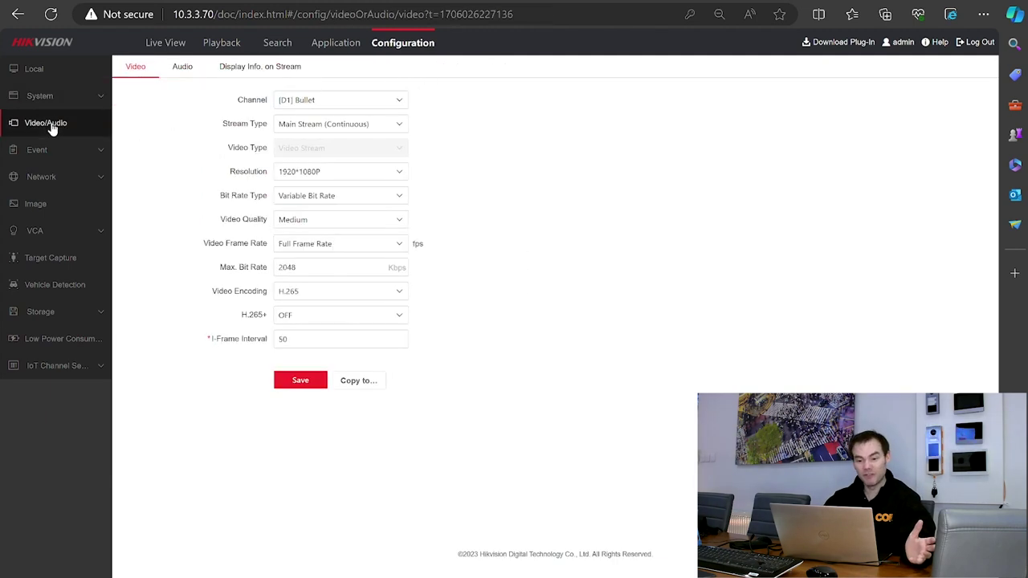
pyautogui.click(301, 103)
pyautogui.click(302, 106)
pyautogui.click(195, 71)
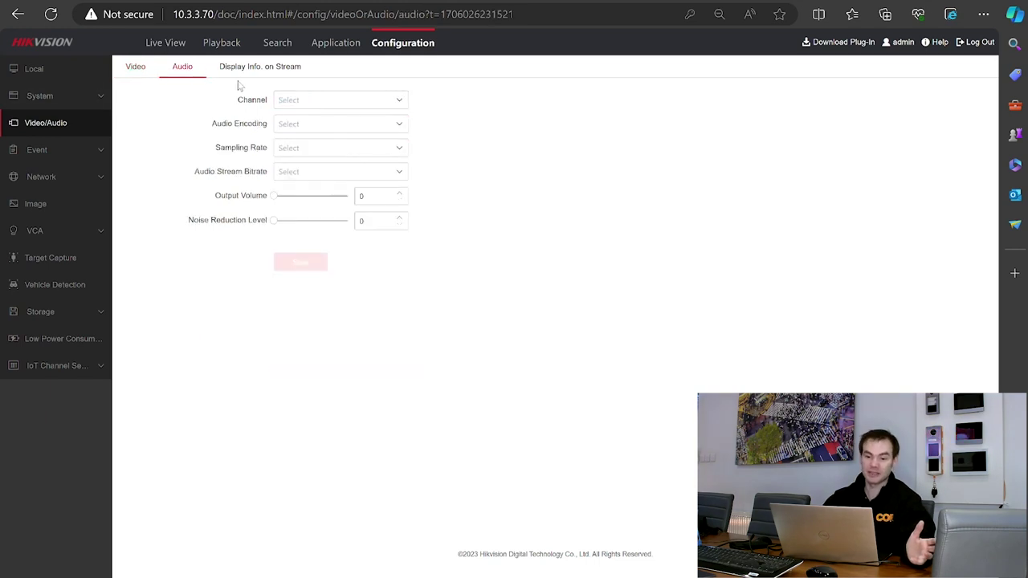
pyautogui.click(240, 76)
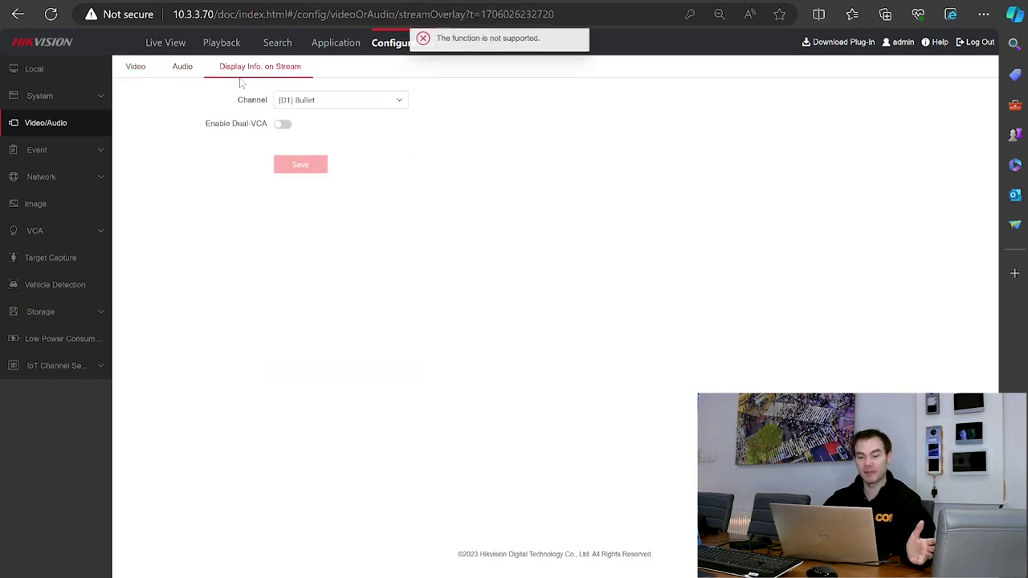
# Review the recorder's Basic Event, Smart Event and More Events configuration pages.
pyautogui.click(43, 155)
pyautogui.click(43, 190)
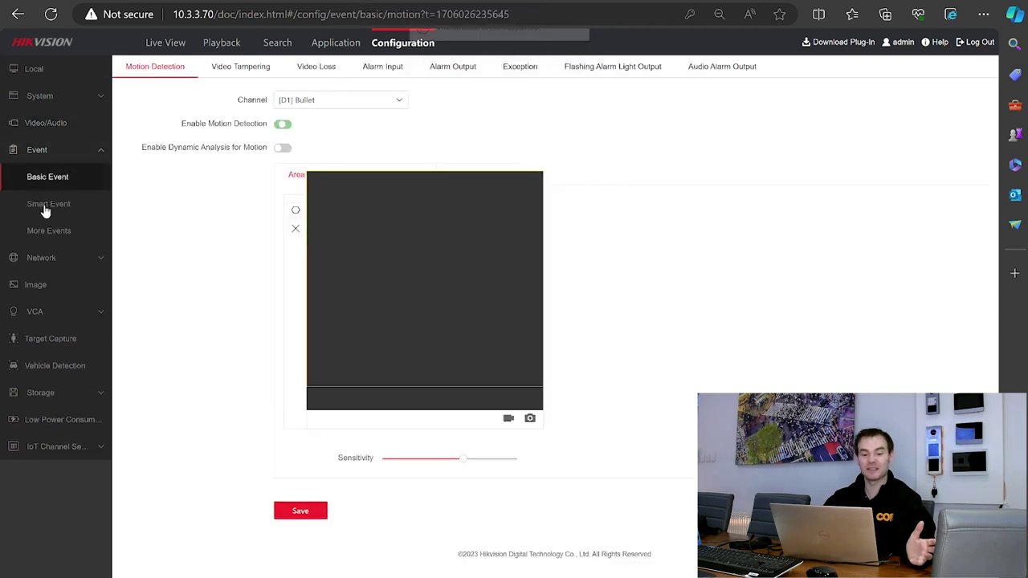
pyautogui.click(44, 207)
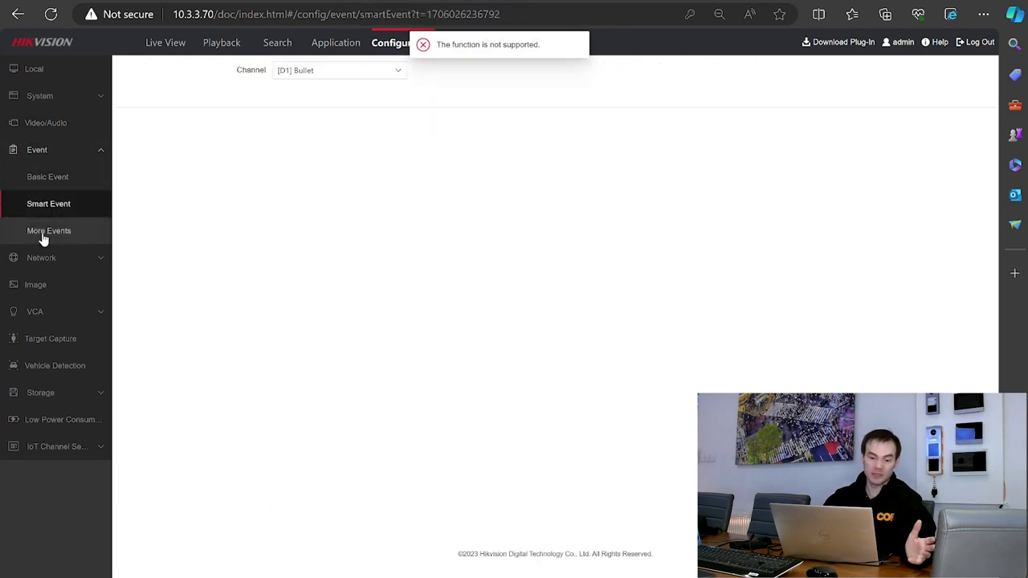
pyautogui.click(41, 235)
pyautogui.click(42, 265)
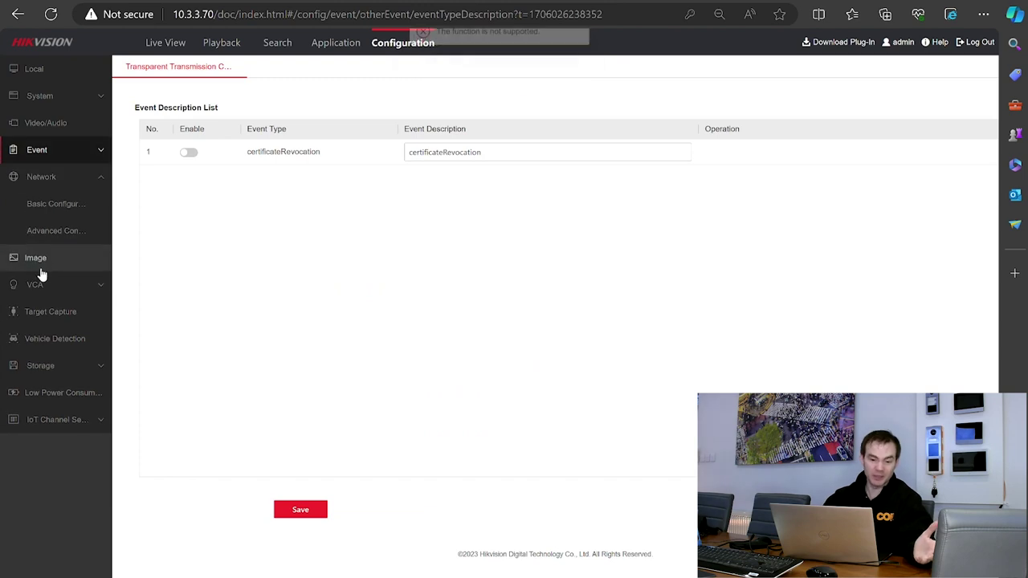
# Review the Display Settings, OSD Settings and Privacy Mask pages of the image configuration.
pyautogui.click(46, 258)
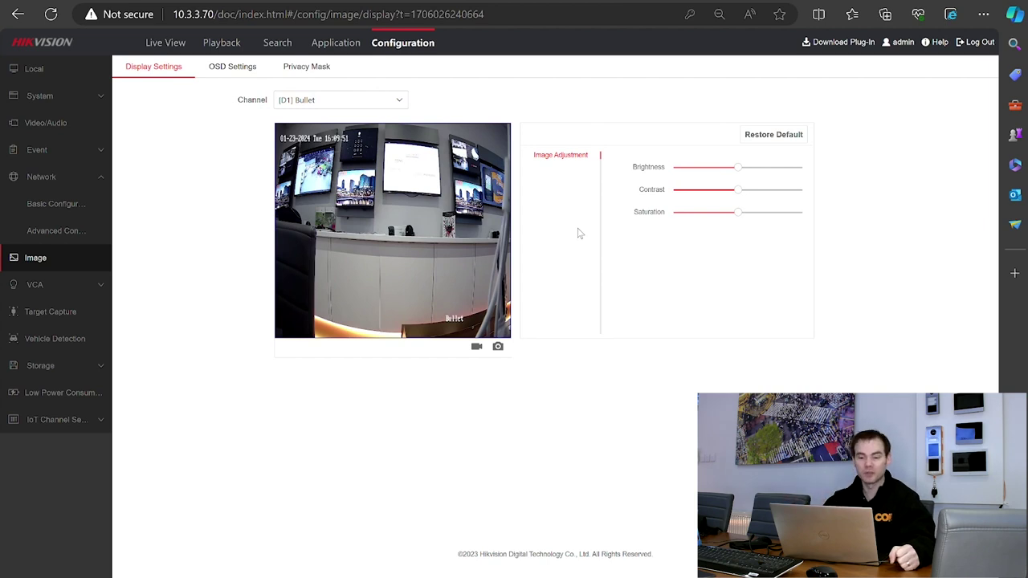
pyautogui.click(236, 69)
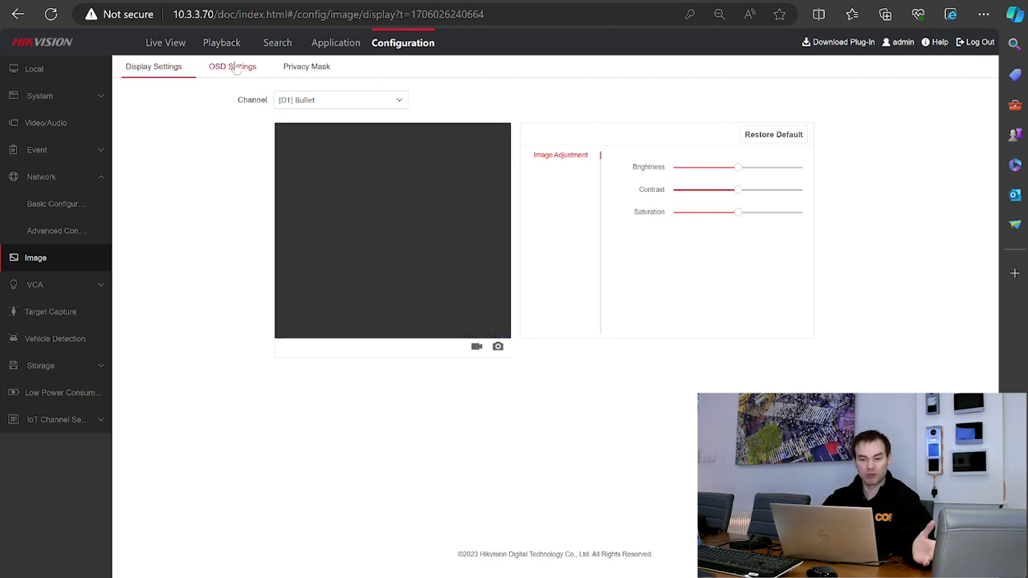
pyautogui.click(323, 65)
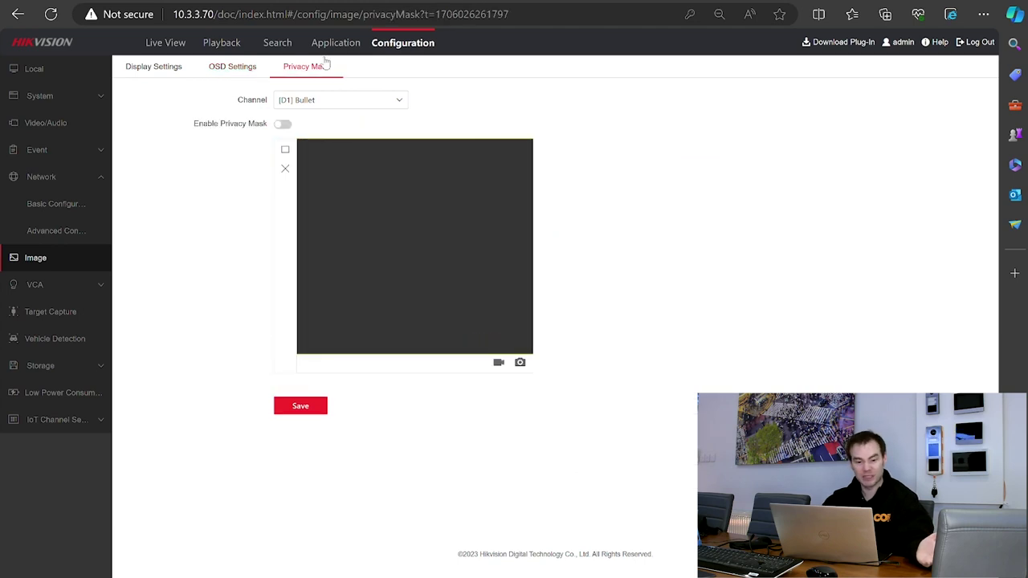
pyautogui.click(39, 284)
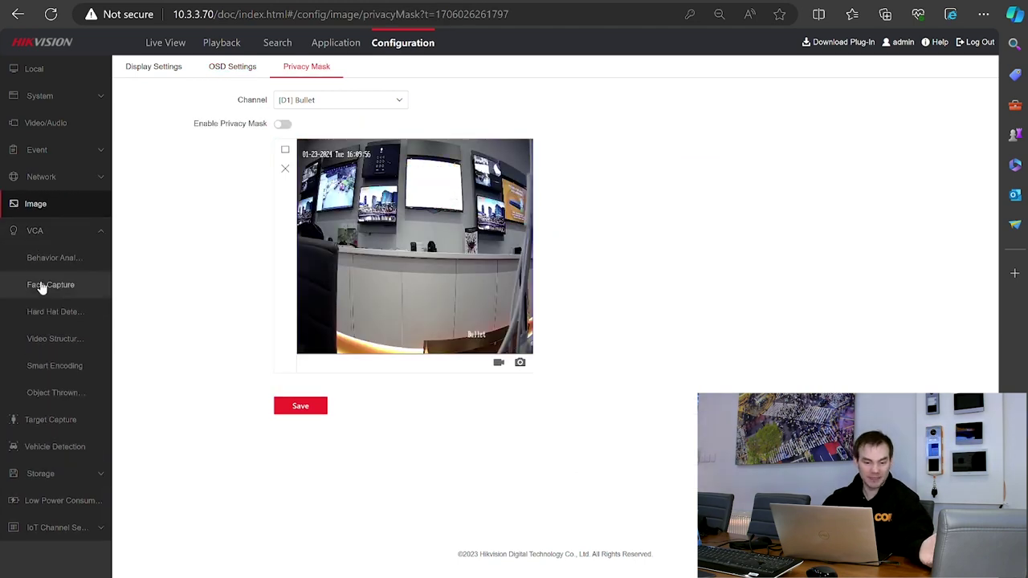
pyautogui.click(101, 235)
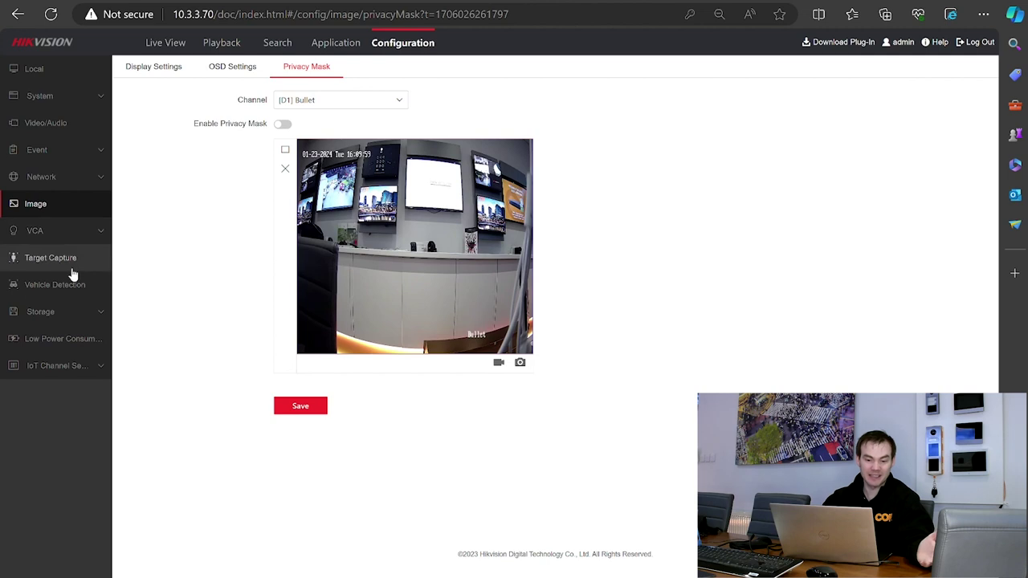
pyautogui.click(46, 319)
pyautogui.click(48, 320)
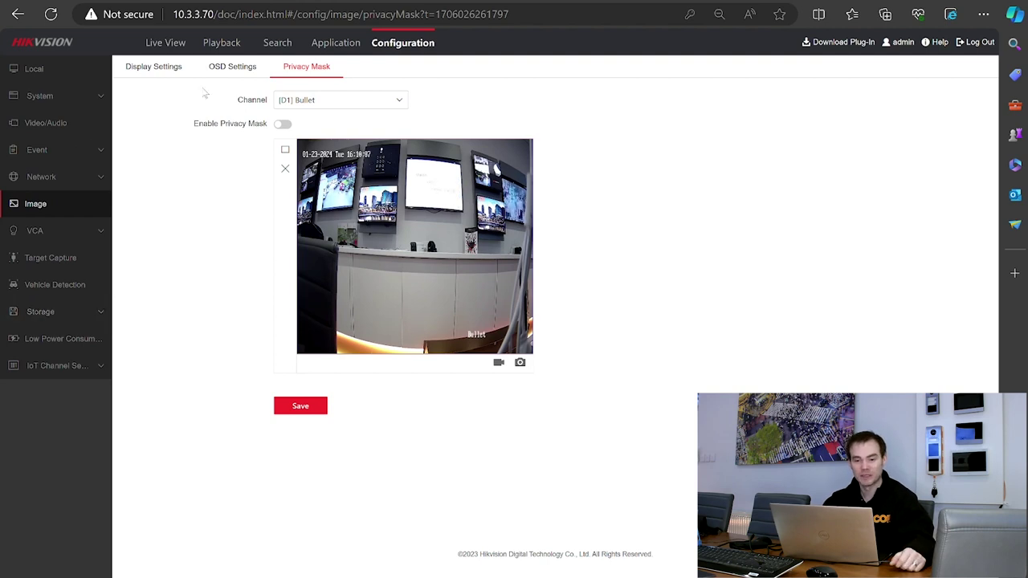
# Open the recorder's basic system information and check the device model and the firmware version's build number.
pyautogui.click(47, 95)
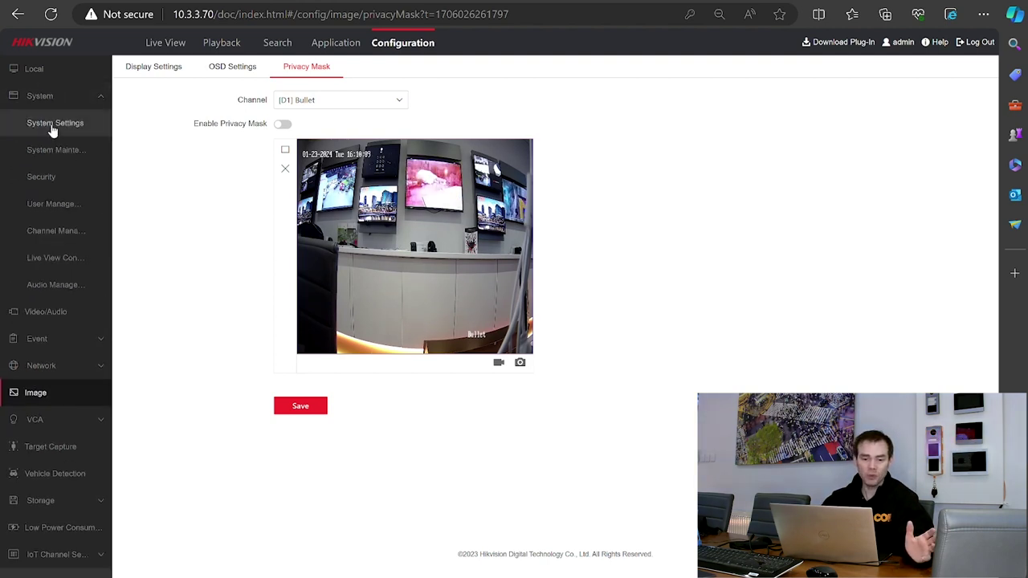
pyautogui.click(52, 129)
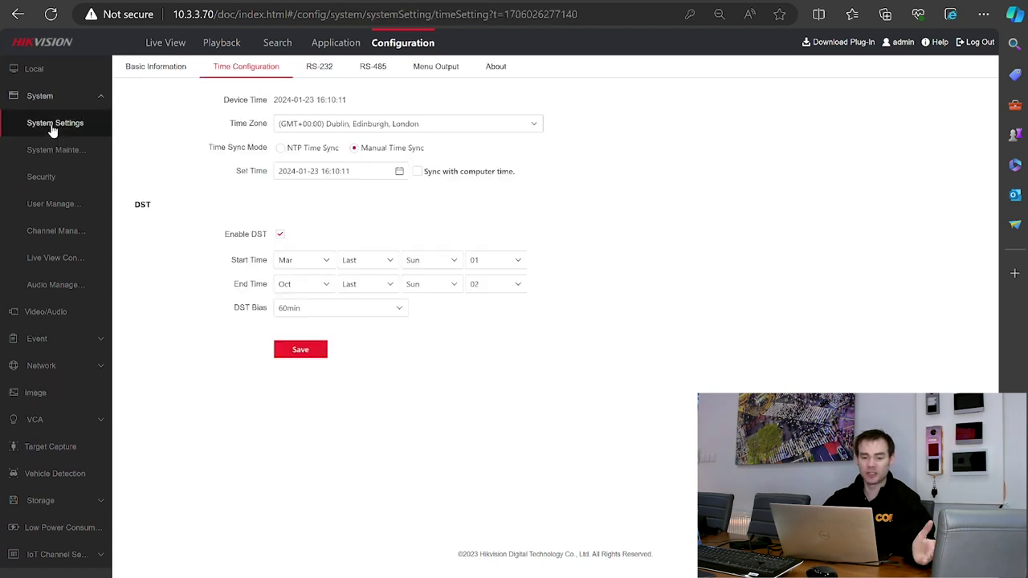
pyautogui.click(153, 66)
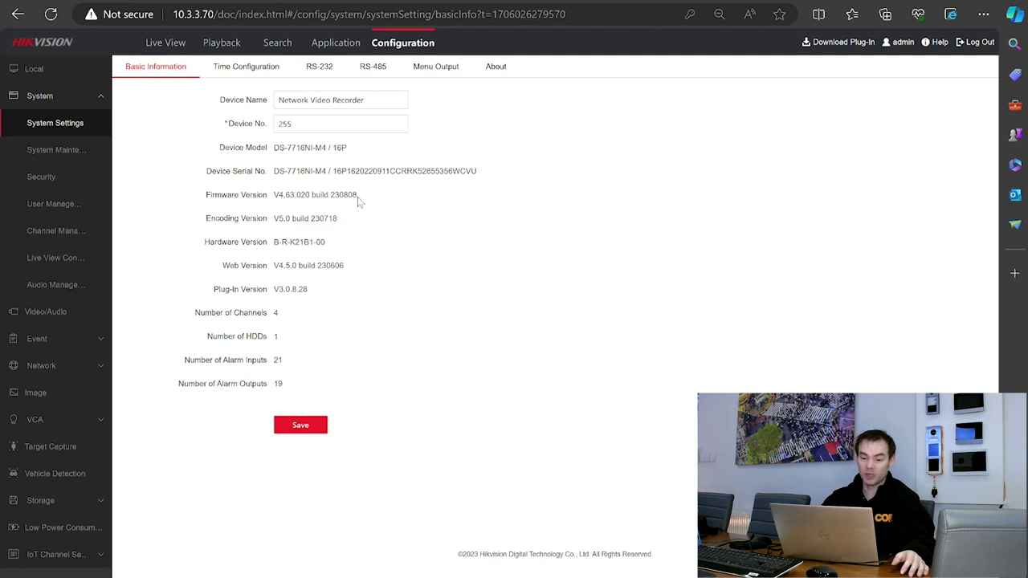
pyautogui.moveTo(356, 197); pyautogui.dragTo(329, 197)
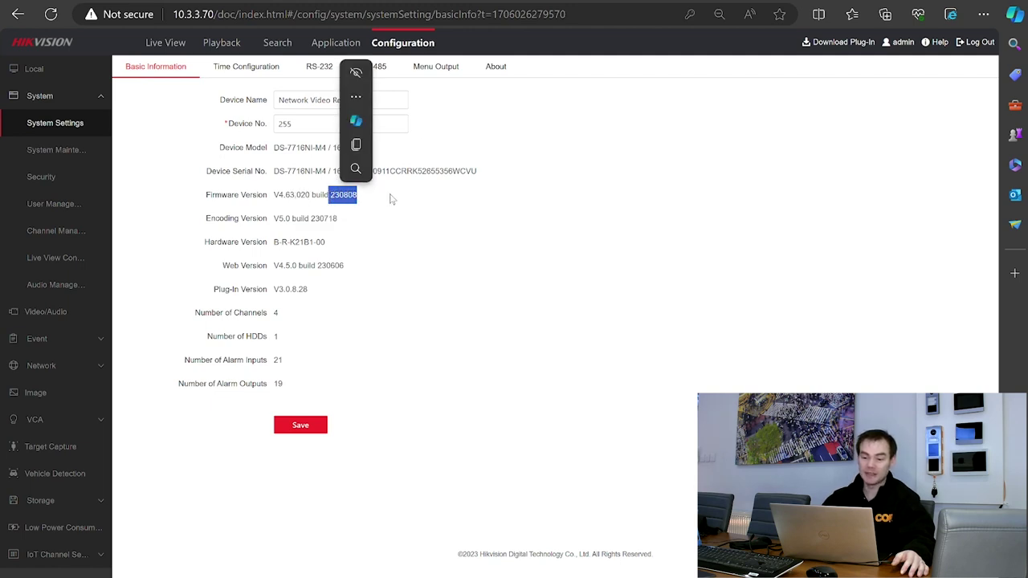
pyautogui.click(418, 209)
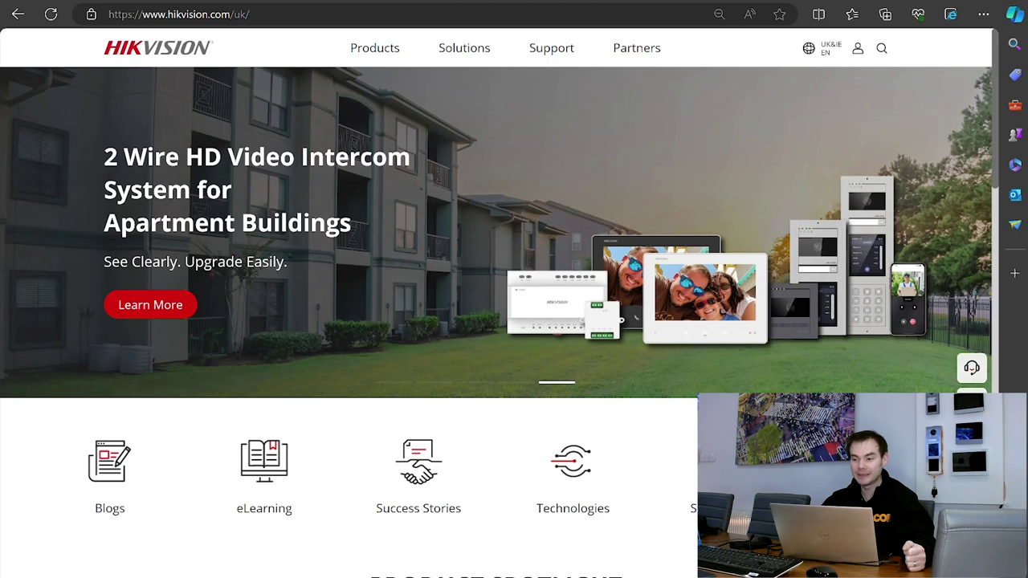
# On the Hikvision UK website, open the Ultra Series listing of network video recorders and browse its models.
pyautogui.click(374, 48)
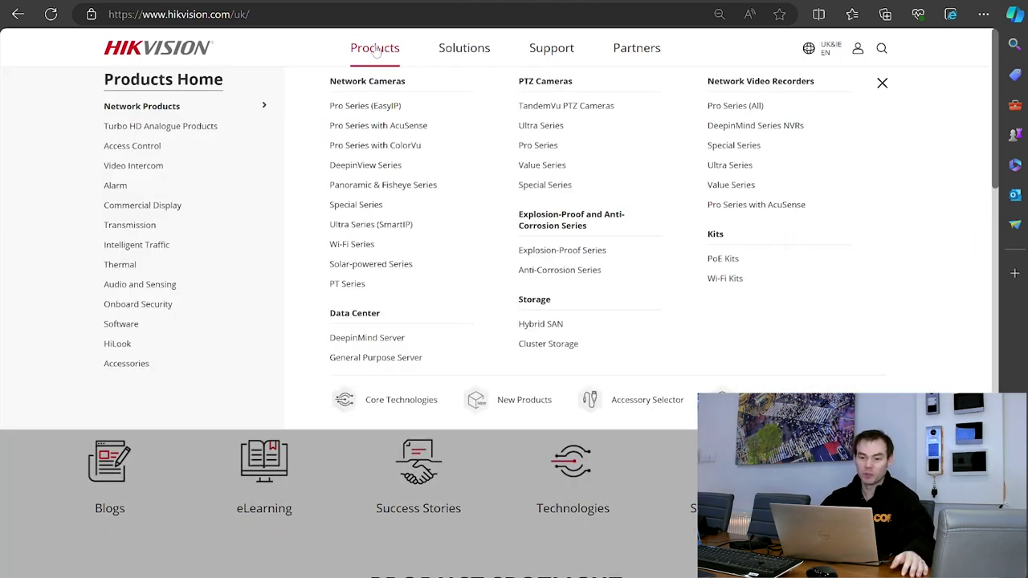
pyautogui.click(733, 165)
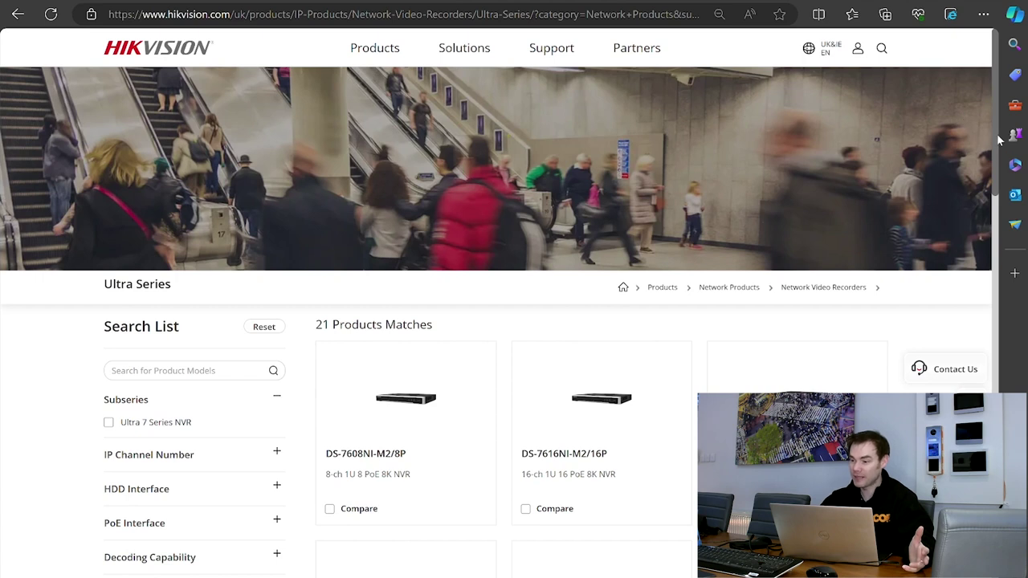
pyautogui.scroll(-3, 1001, 140)
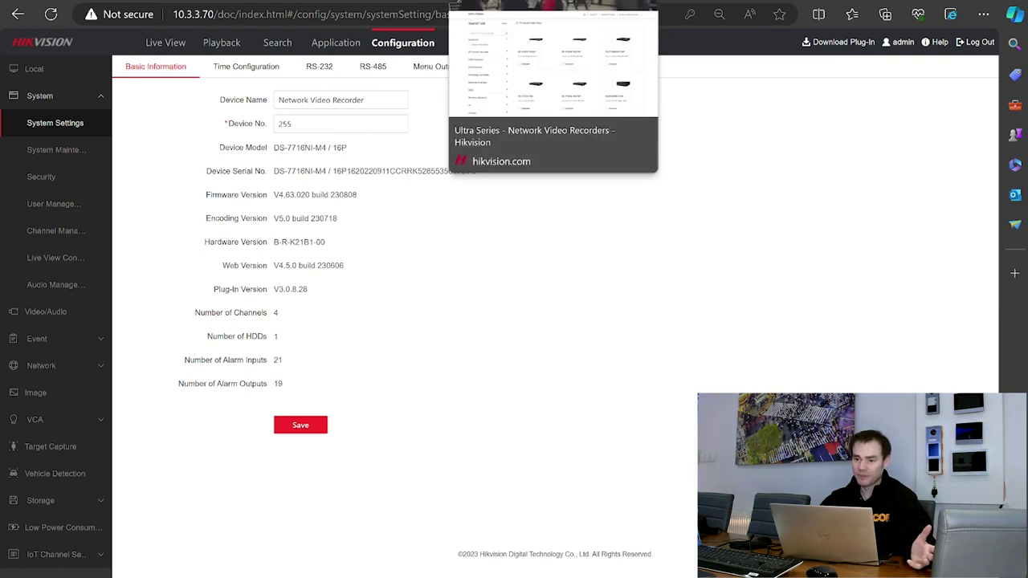
# Open the DS-7716NI-M4/16P product page from the Ultra Series listing and go to the Firmware section of its Download Center.
pyautogui.click(554, 1)
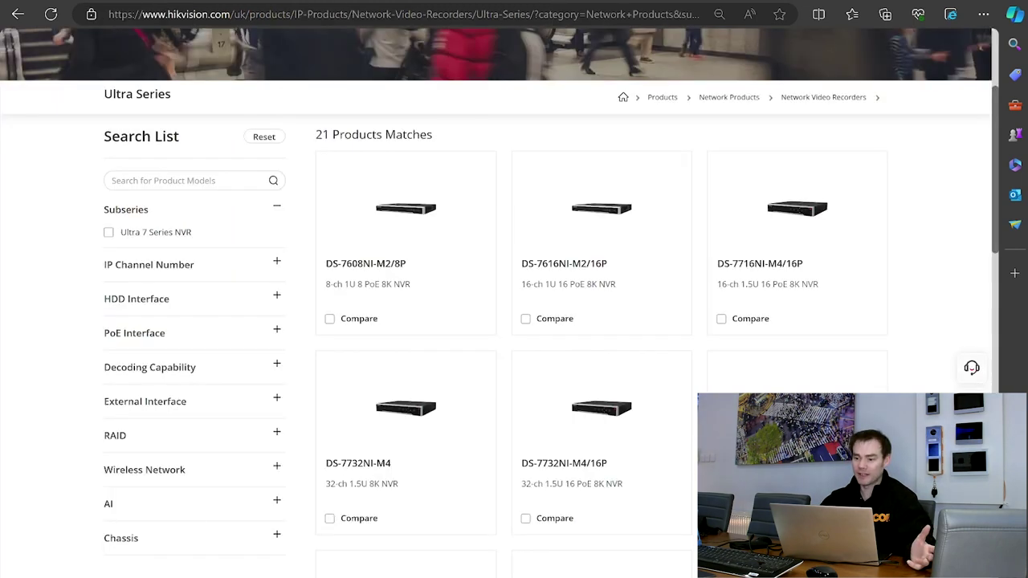
pyautogui.click(759, 269)
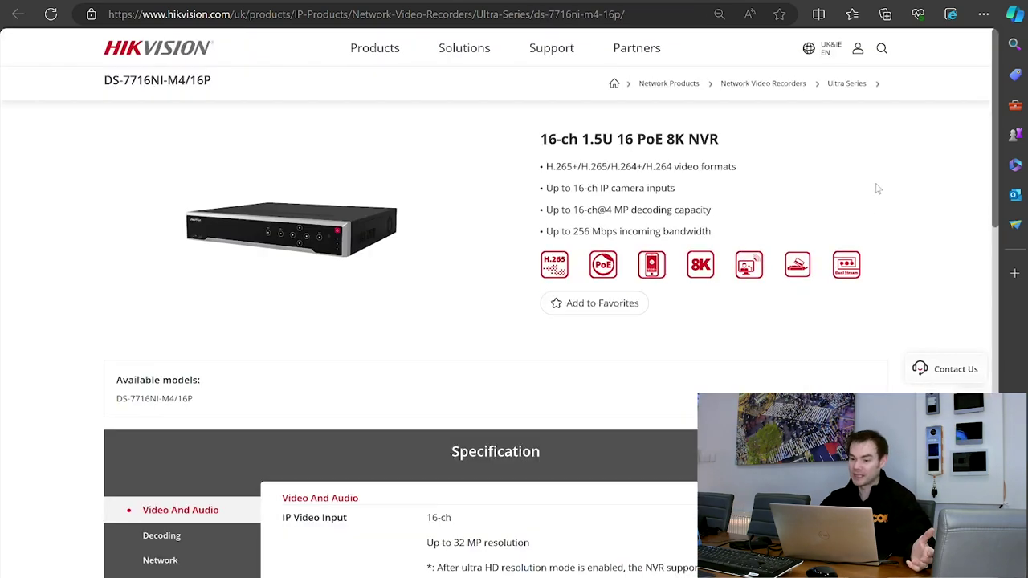
pyautogui.moveTo(997, 87); pyautogui.dragTo(994, 342)
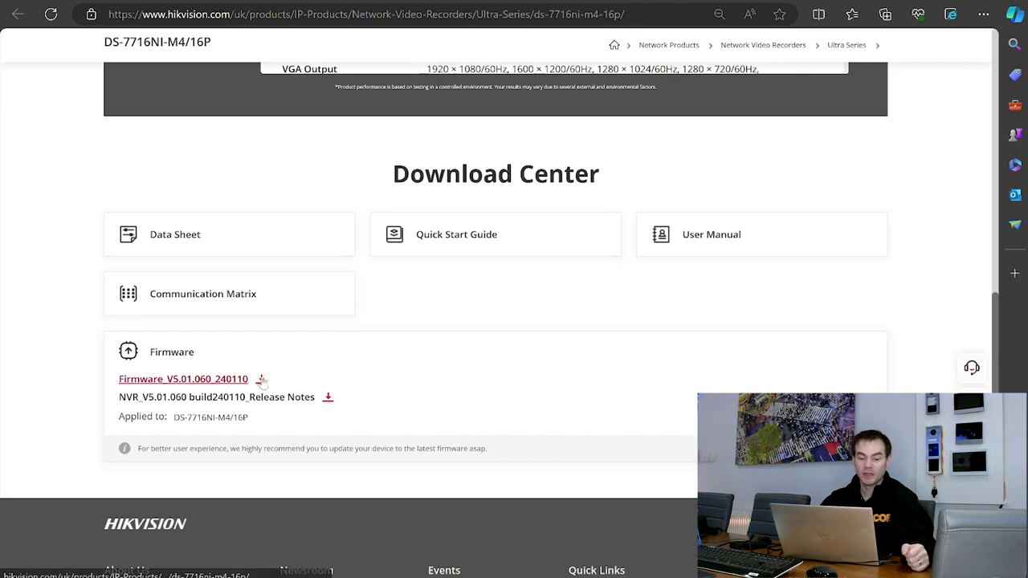
# Download Firmware_V5.01.060_240110, agreeing to the Materials License Agreement, and show the downloaded zip in its folder.
pyautogui.click(261, 378)
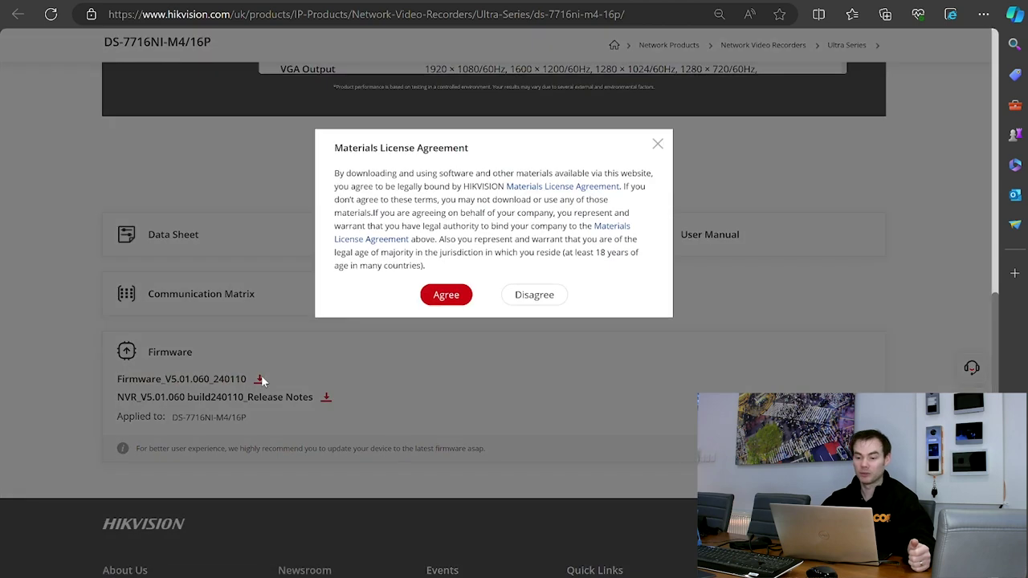
pyautogui.click(434, 297)
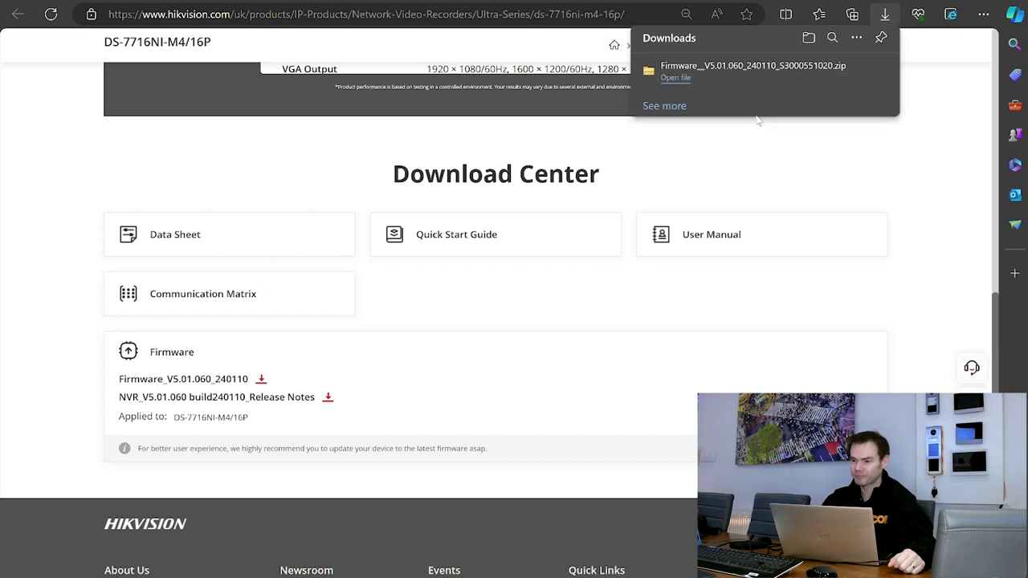
pyautogui.moveTo(792, 73)
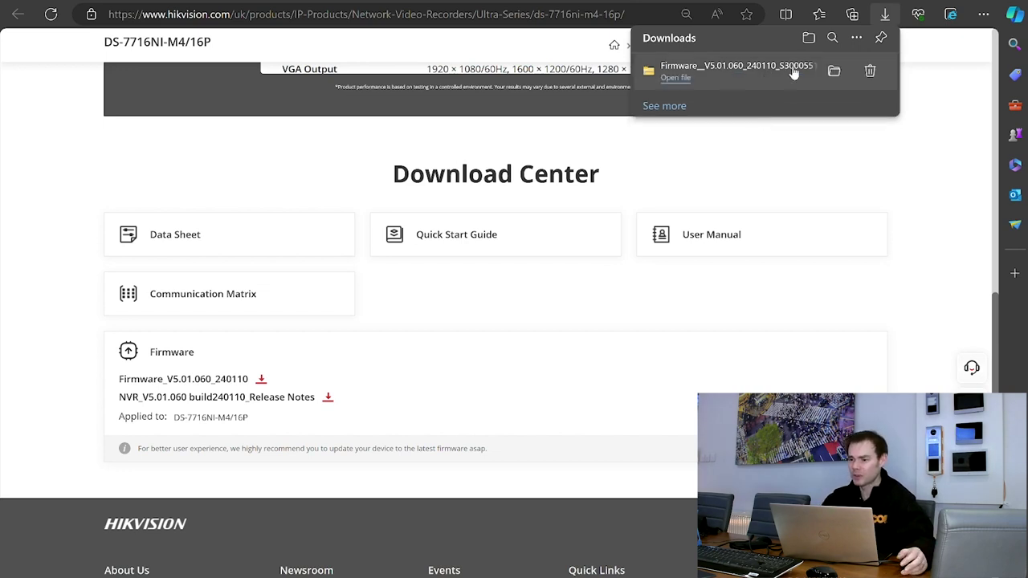
pyautogui.click(836, 73)
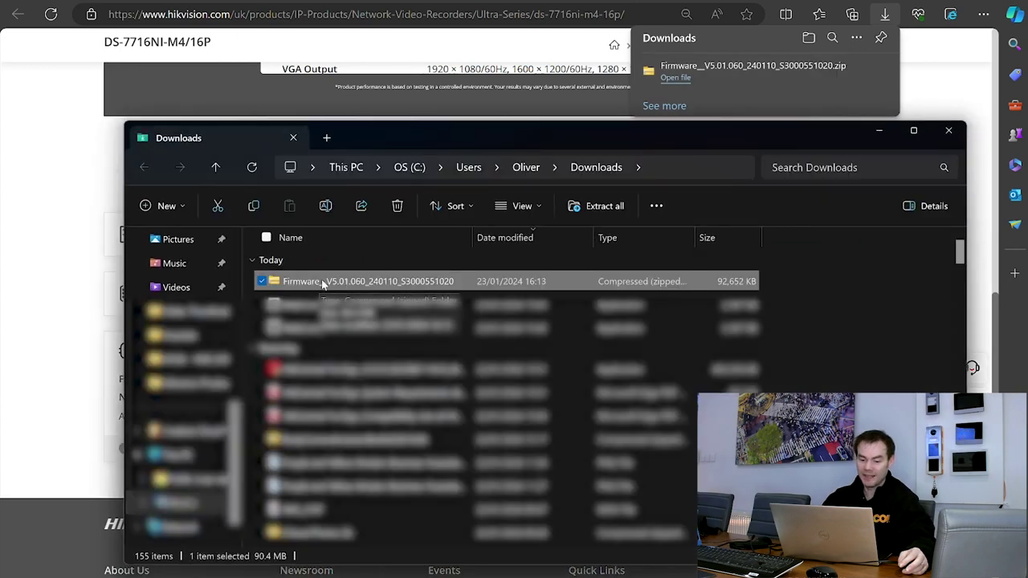
pyautogui.rightClick(322, 283)
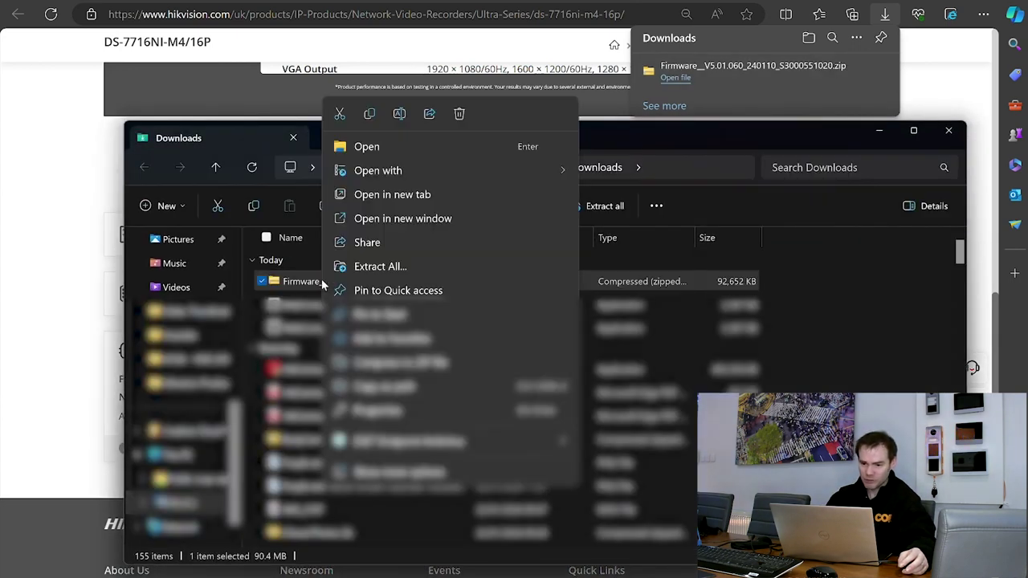
pyautogui.click(378, 267)
pyautogui.click(641, 446)
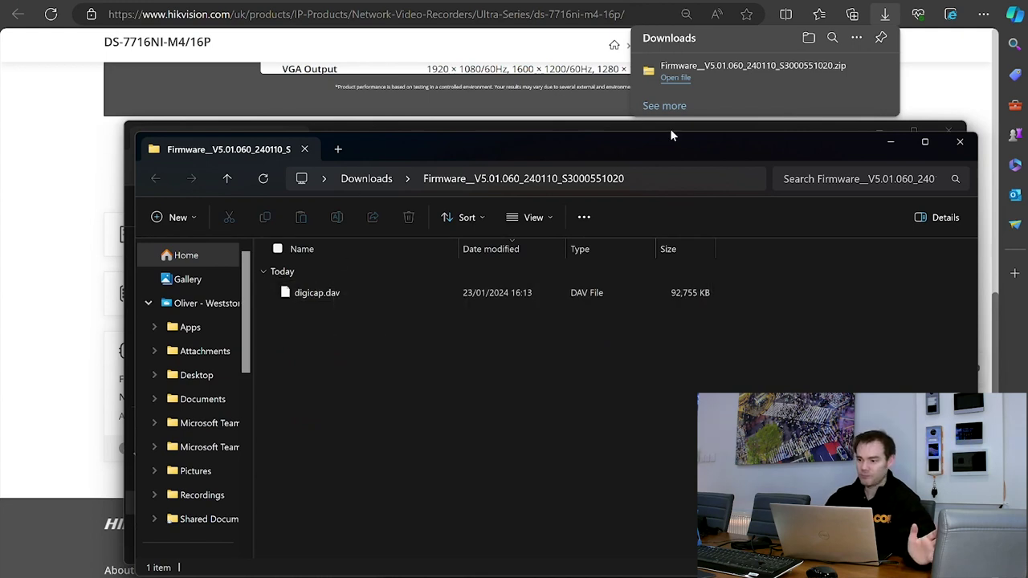
pyautogui.click(960, 141)
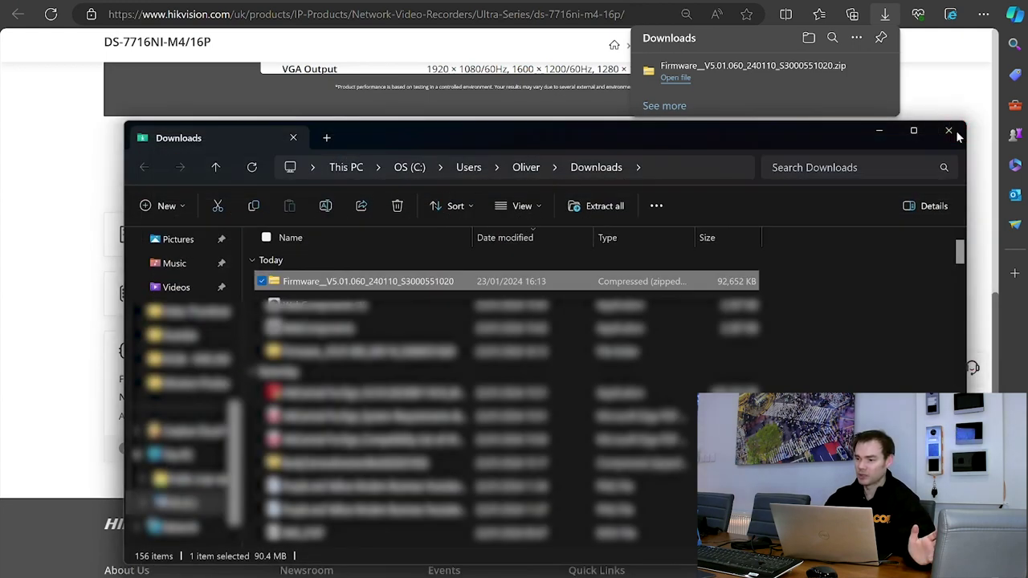
pyautogui.click(959, 138)
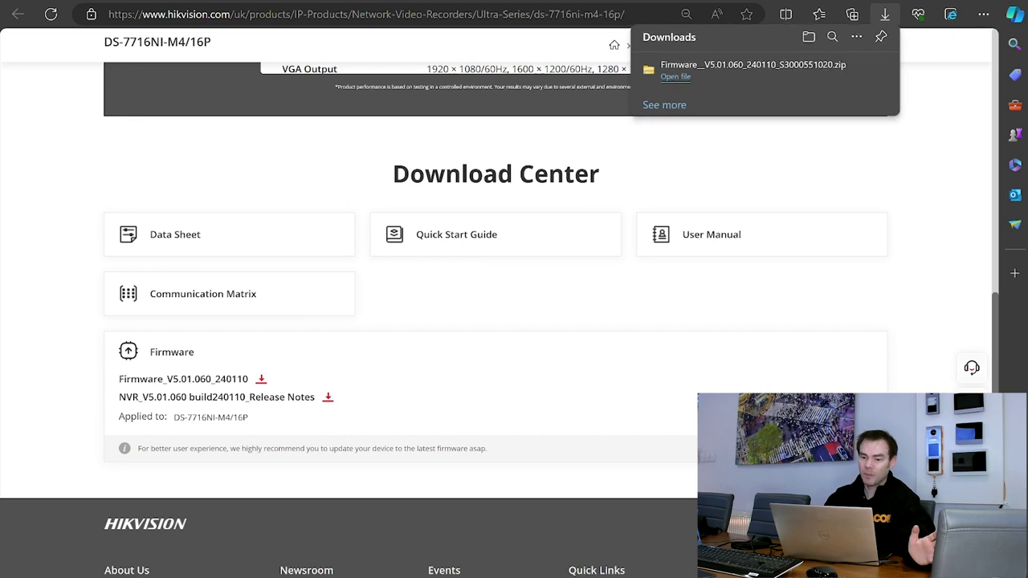
# Return to the recorder's web interface and go to the Upgrade section of its System Maintenance settings.
pyautogui.hotkey('ctrl', 'Tab')
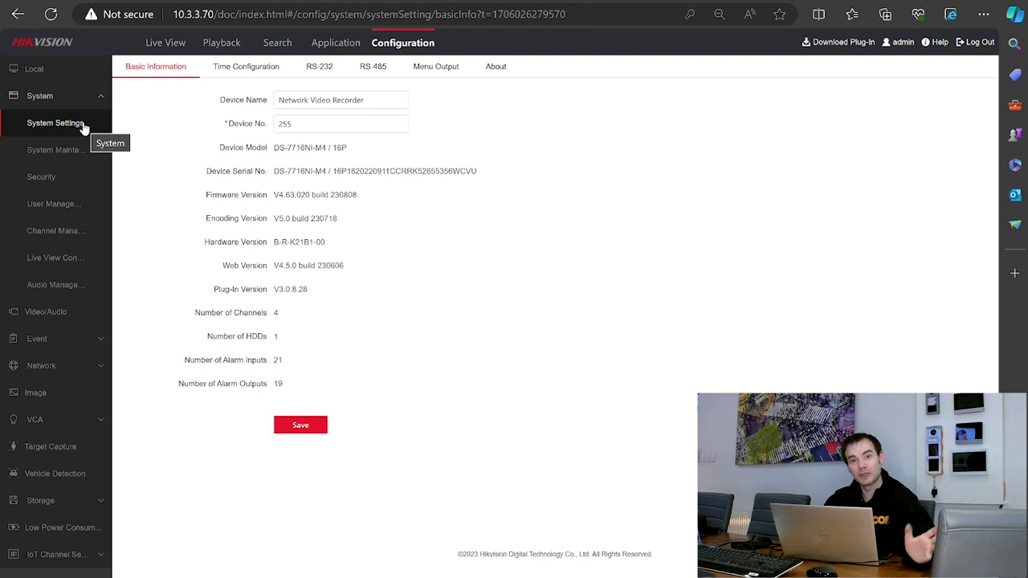
pyautogui.click(71, 152)
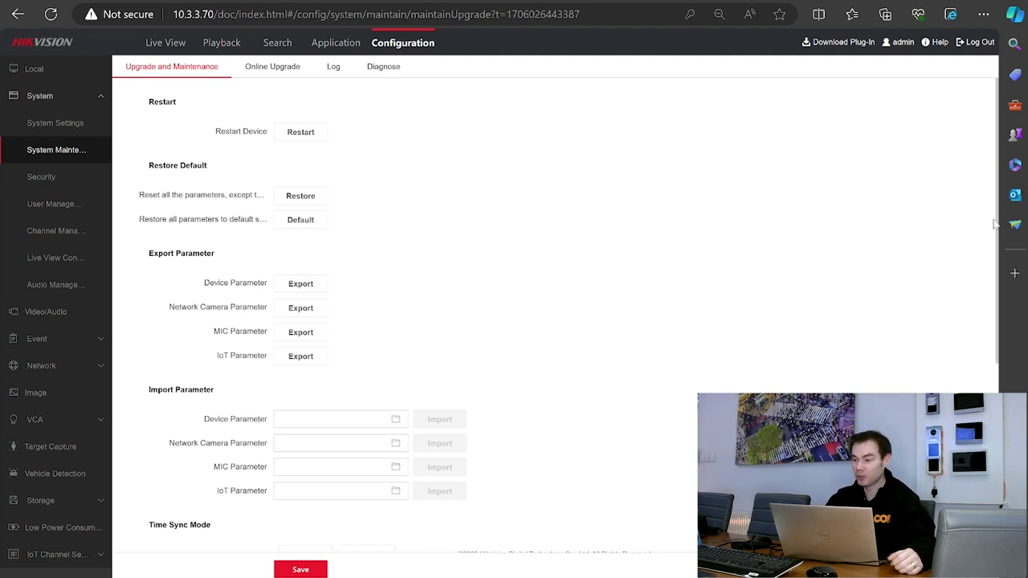
pyautogui.moveTo(1000, 234); pyautogui.dragTo(1005, 373)
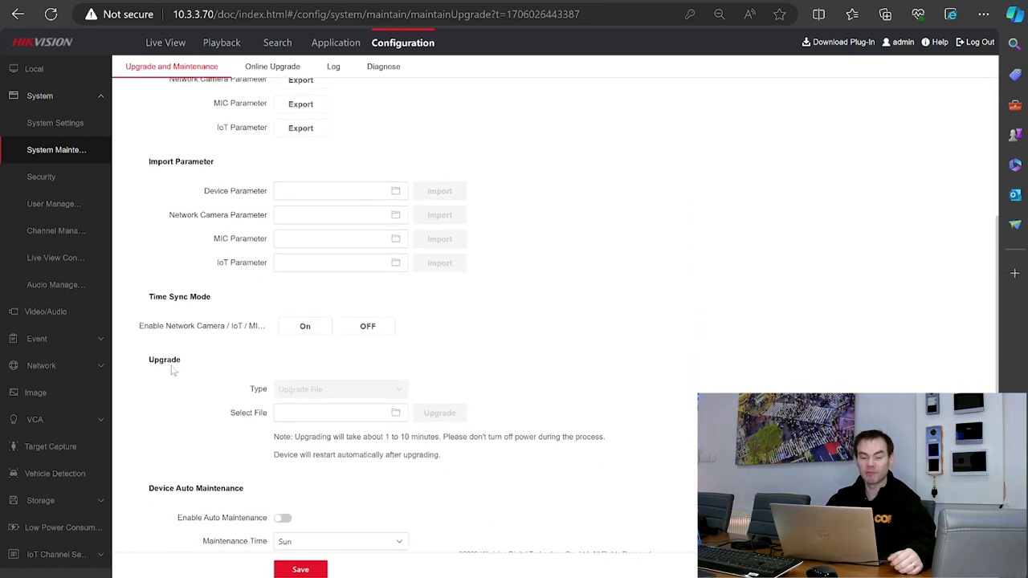
# Choose digicap.dav from the extracted firmware folder in Downloads as the upgrade file and start the upgrade, accepting the automatic restart.
pyautogui.click(395, 413)
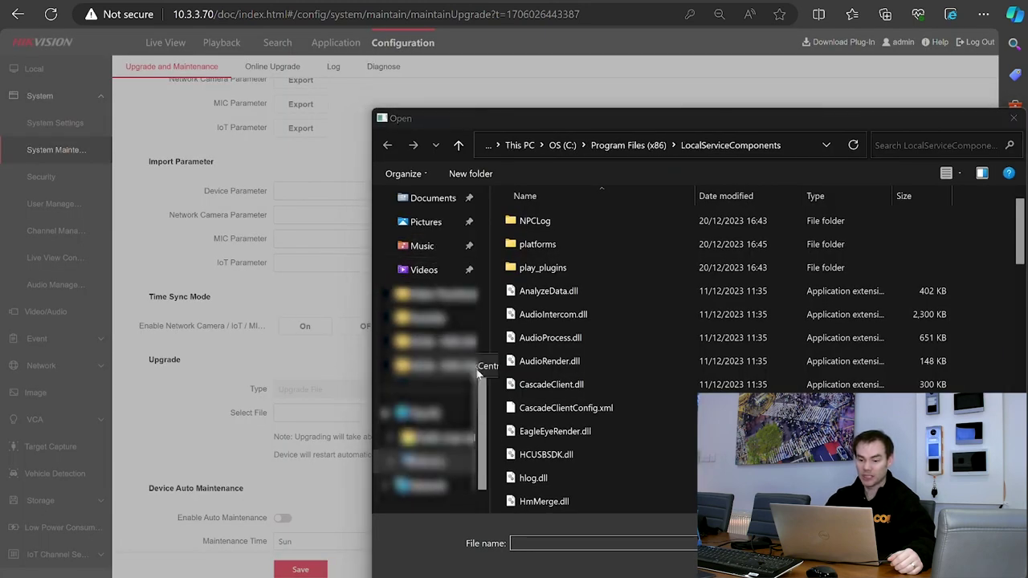
pyautogui.scroll(1, 482, 414)
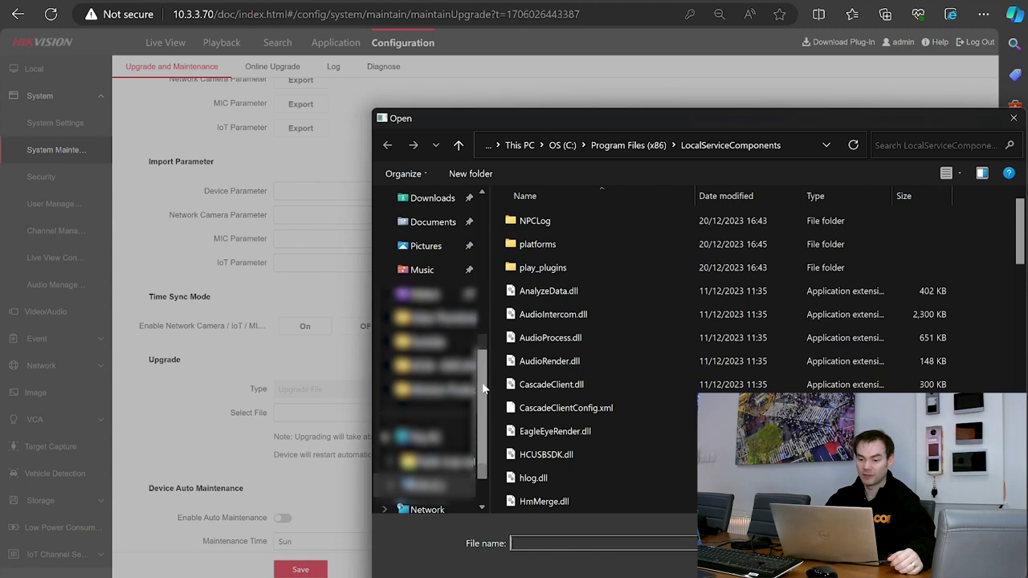
pyautogui.click(438, 200)
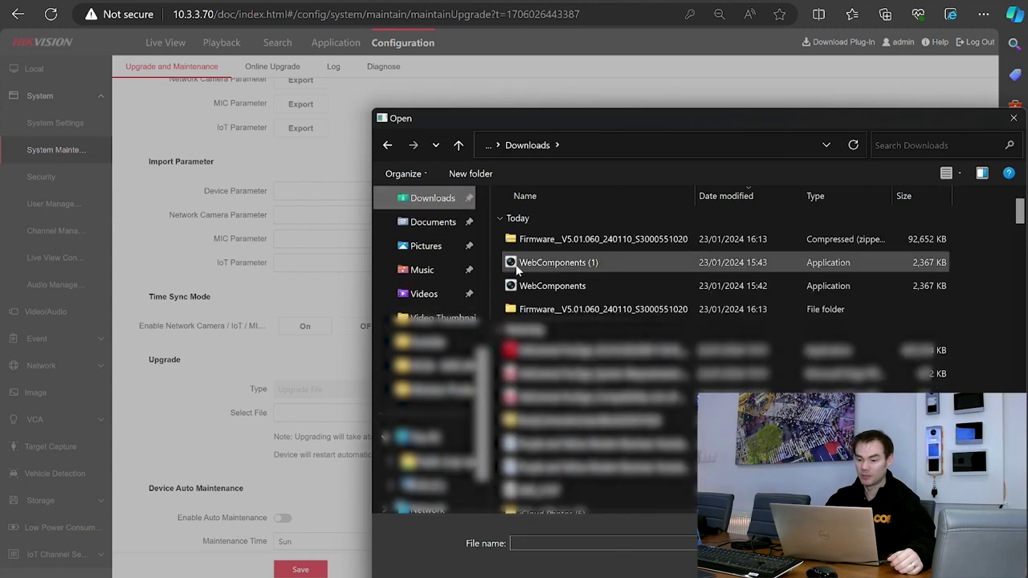
pyautogui.doubleClick(551, 316)
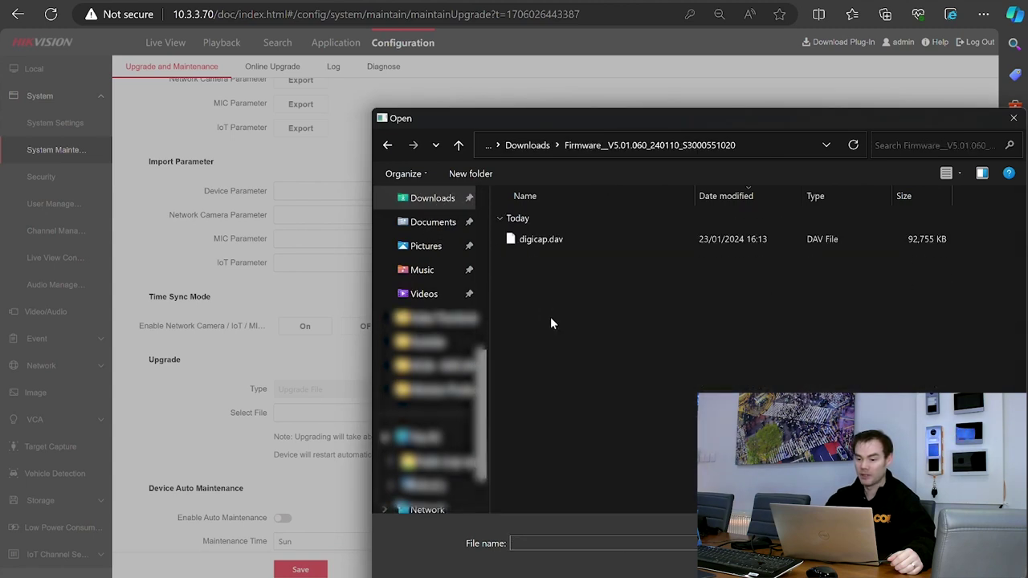
pyautogui.click(539, 241)
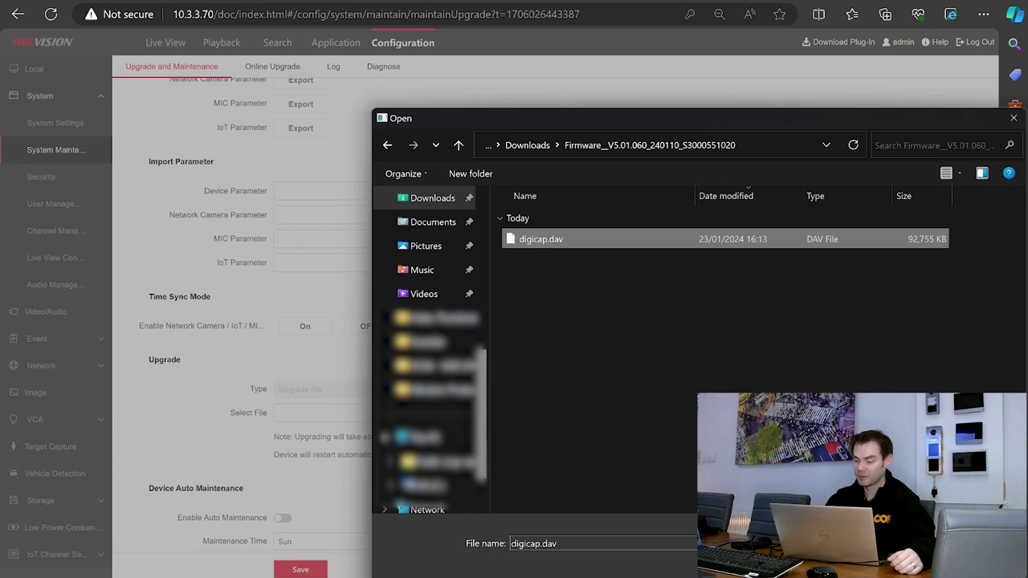
pyautogui.press('Return')
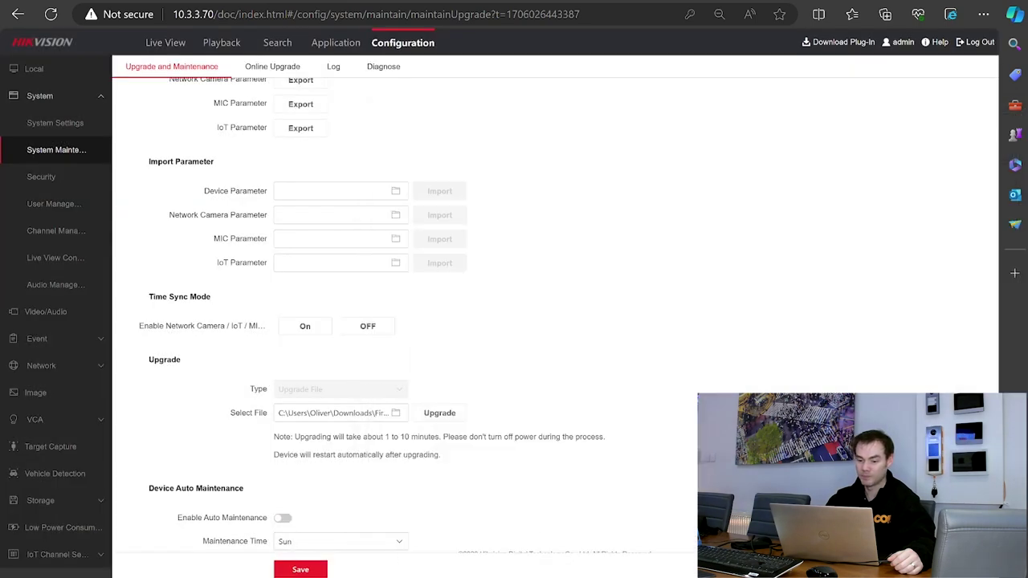
pyautogui.click(440, 416)
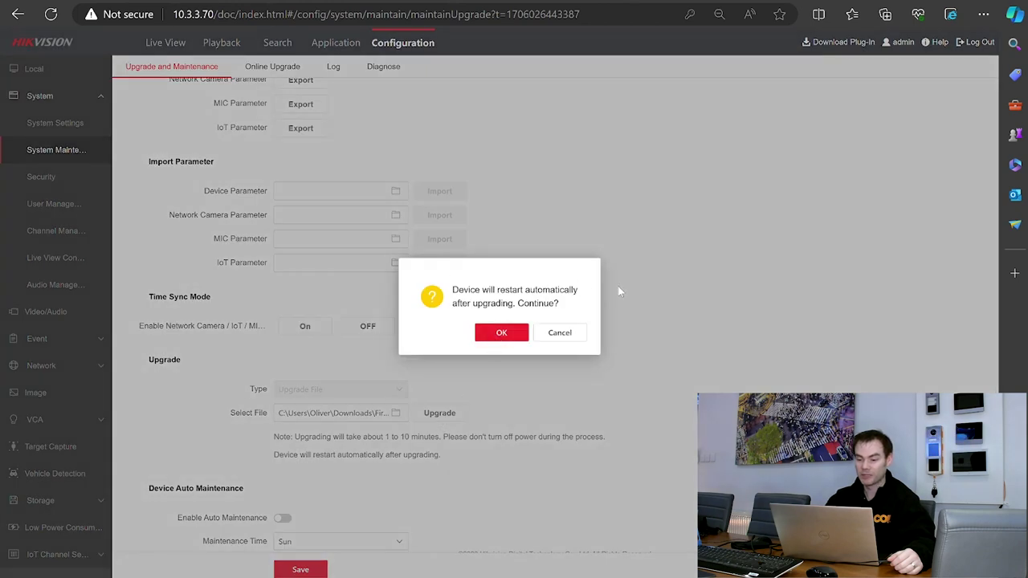
pyautogui.click(504, 332)
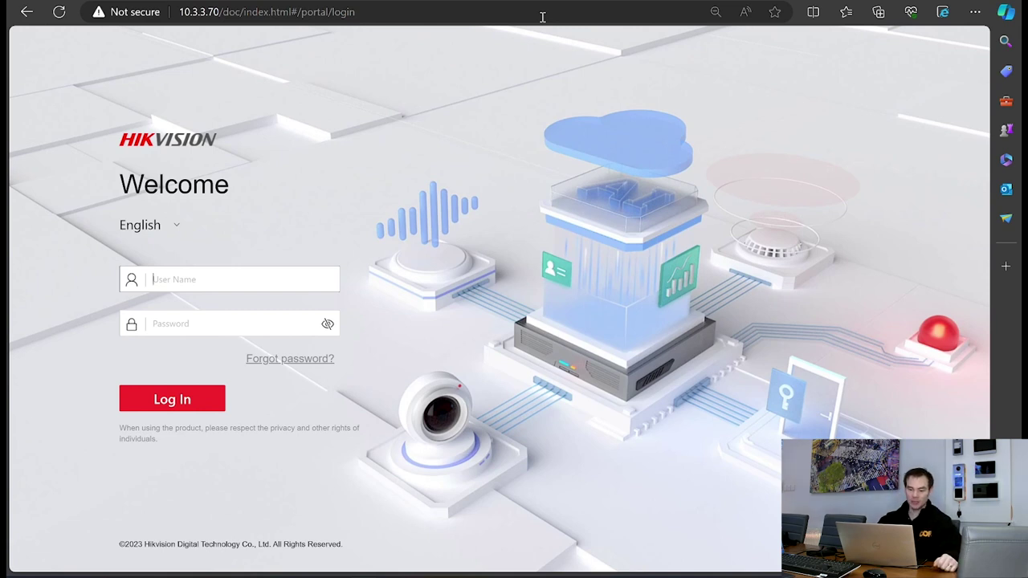
# Log in to the recorder as admin with the account password and dismiss the login notification.
pyautogui.write('admin')
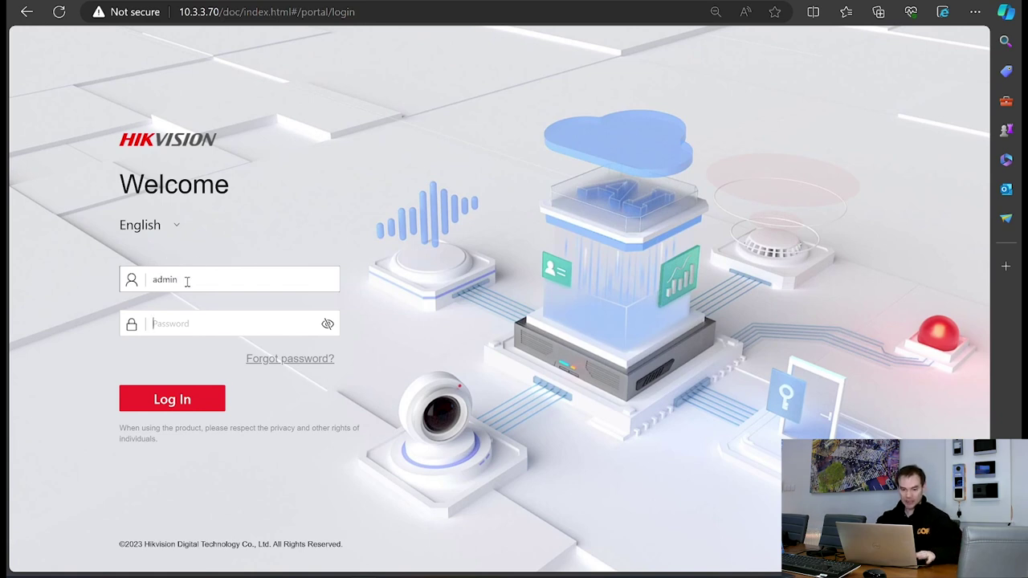
pyautogui.write('********')
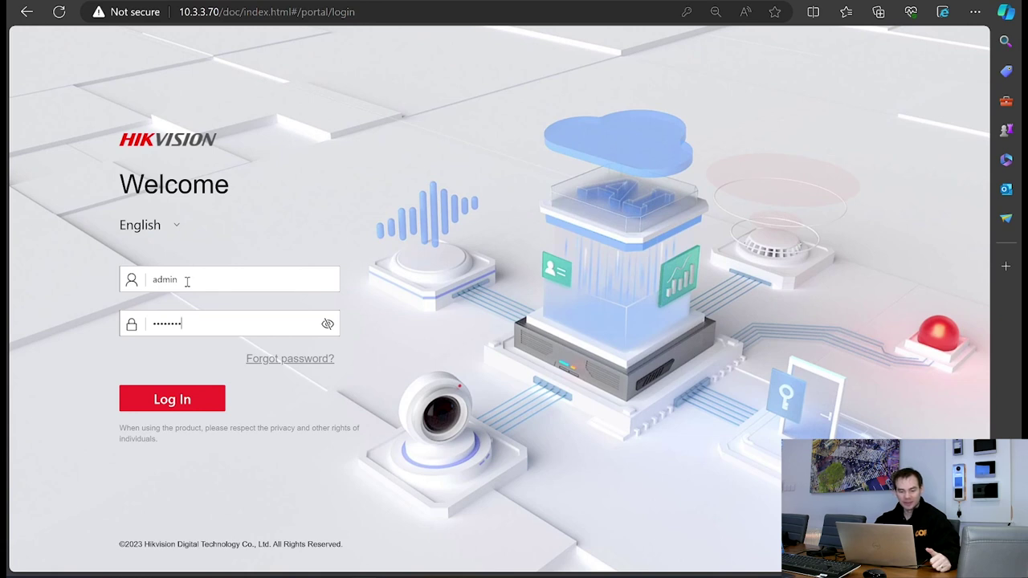
pyautogui.click(186, 399)
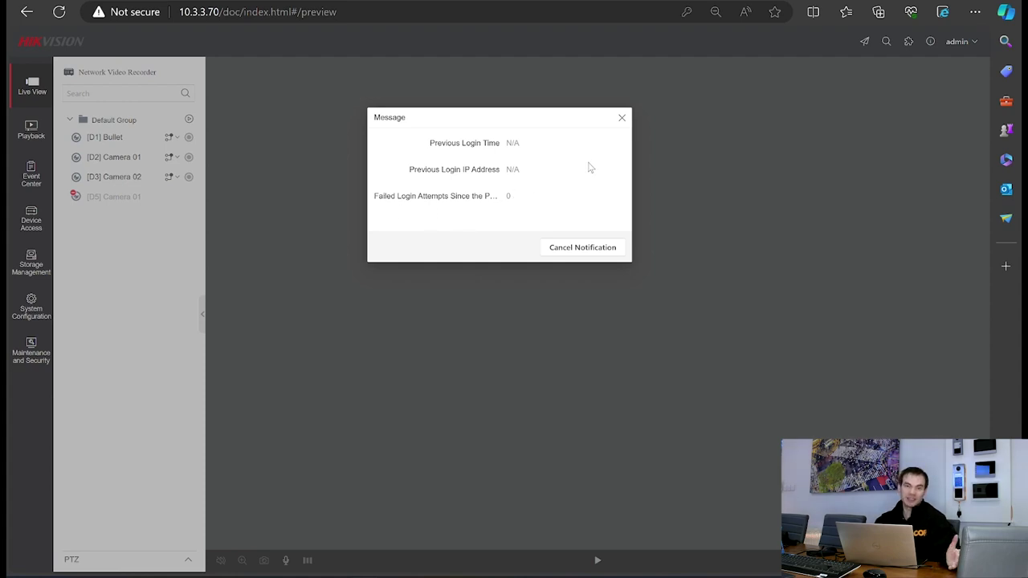
pyautogui.click(621, 118)
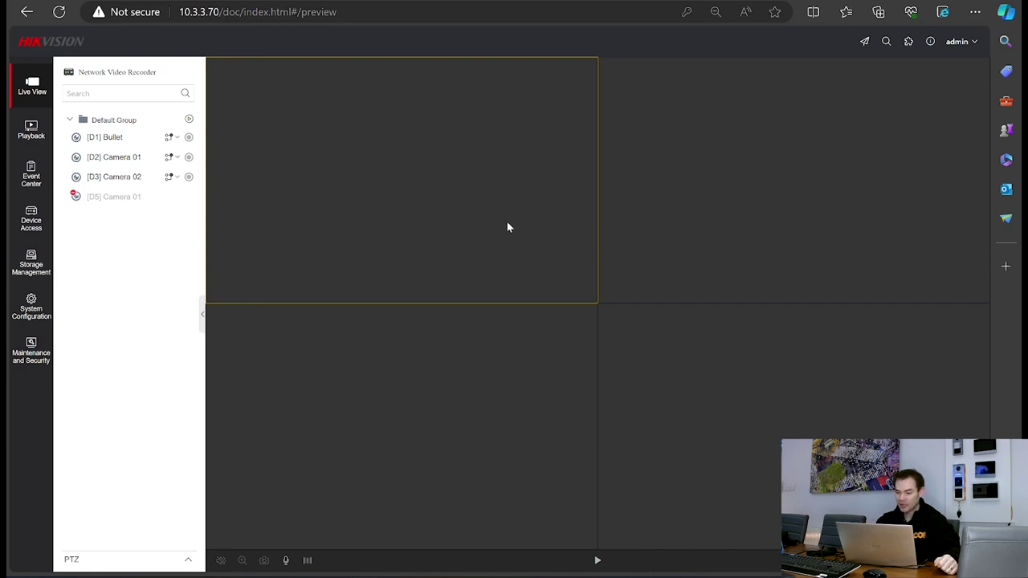
# Start the live view of all cameras, show the stream type options, and look at the Playback page.
pyautogui.click(598, 561)
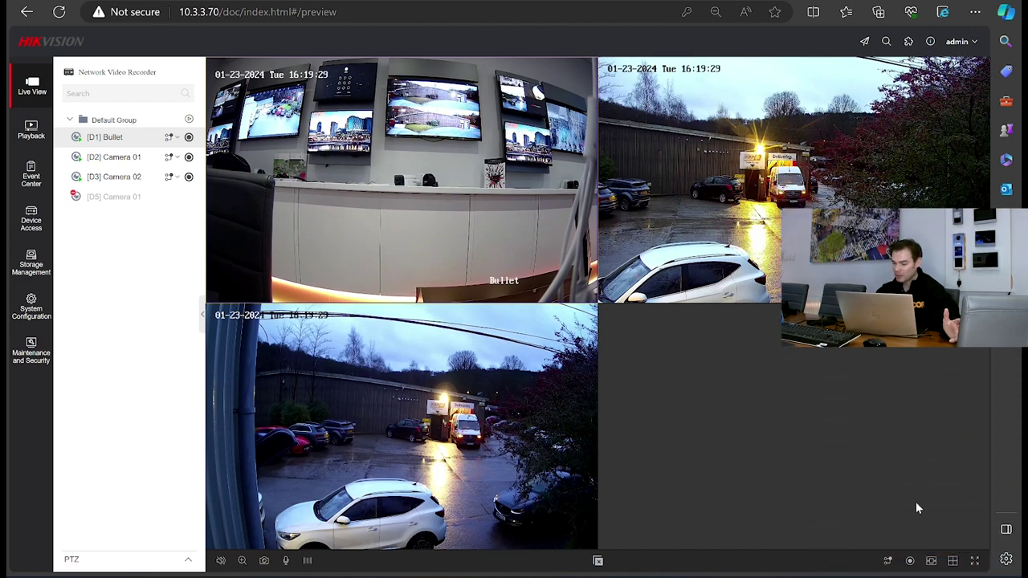
pyautogui.moveTo(922, 575)
pyautogui.click(887, 562)
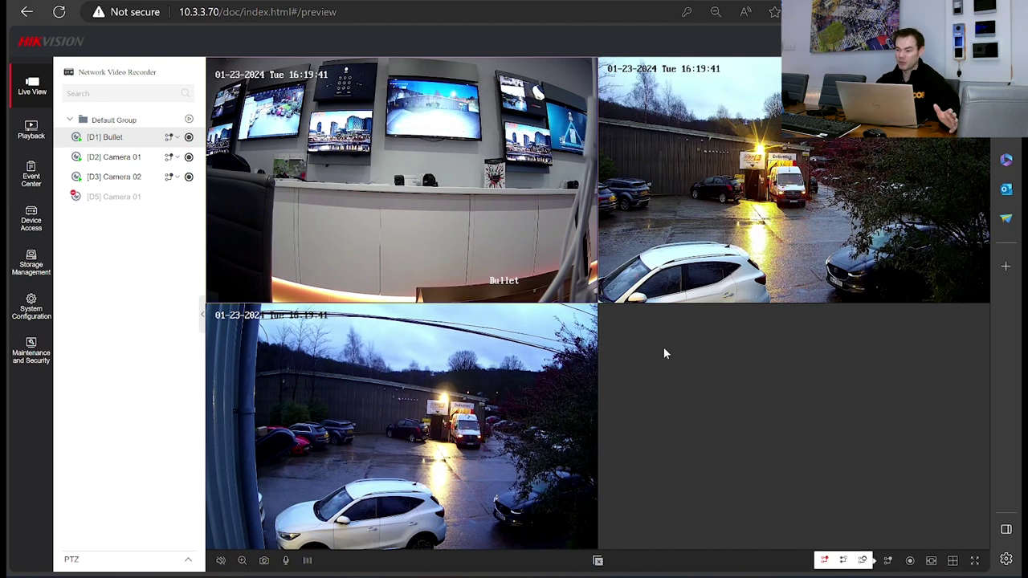
pyautogui.click(706, 255)
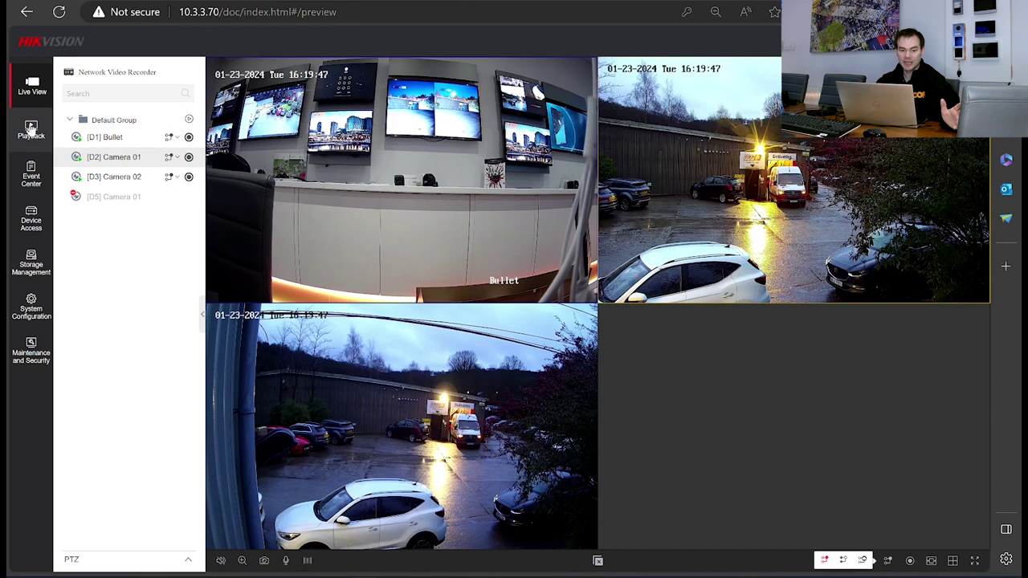
pyautogui.click(31, 129)
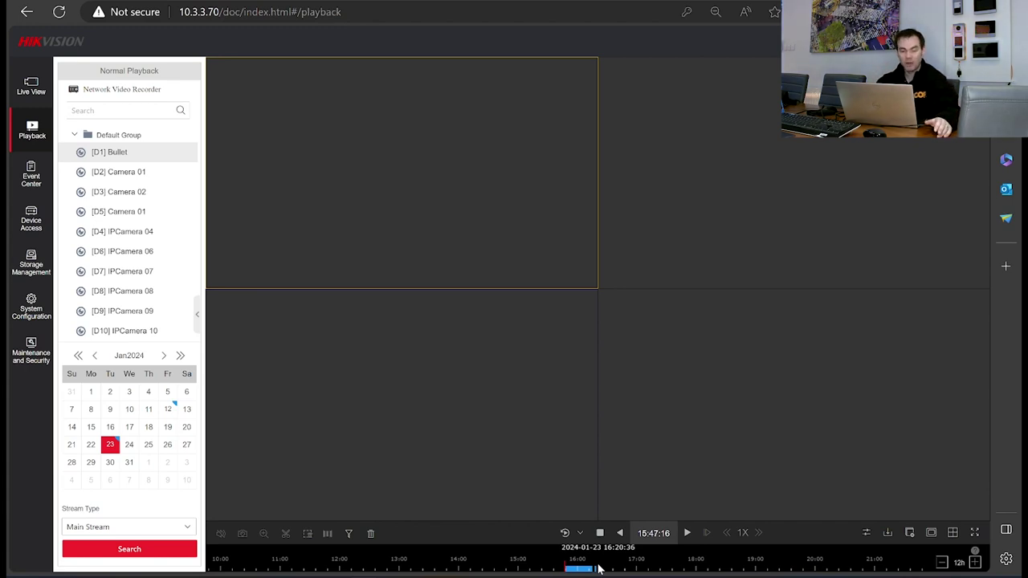
# Open Event Search in the Event Center, include [D5] Camera 01, and review the available search types.
pyautogui.click(26, 172)
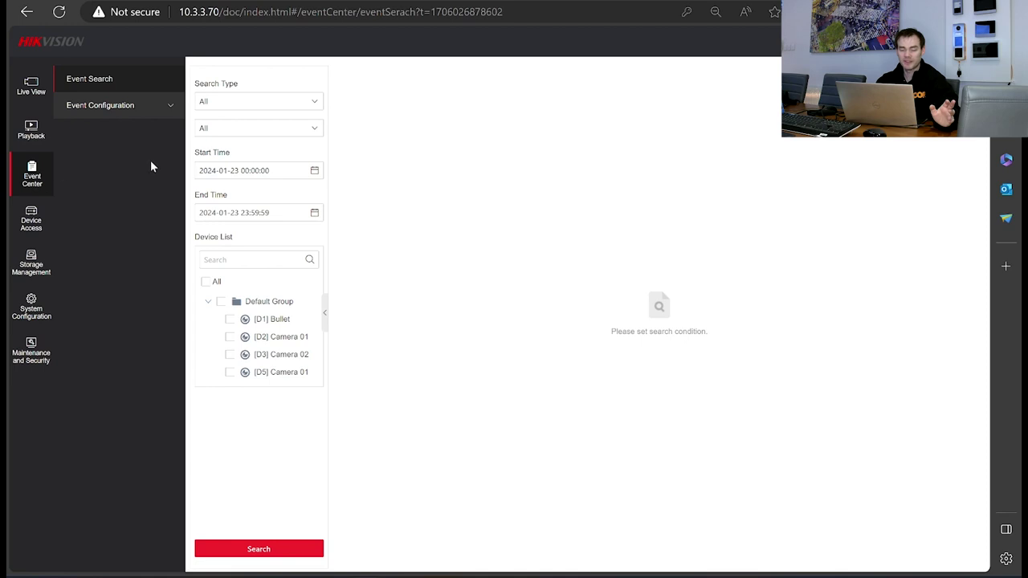
pyautogui.click(231, 373)
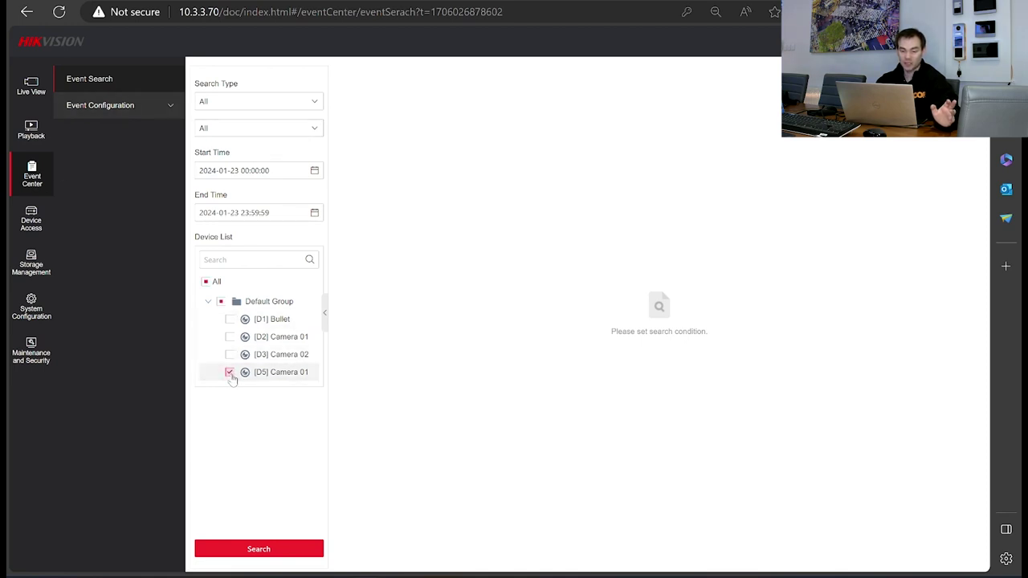
pyautogui.click(264, 103)
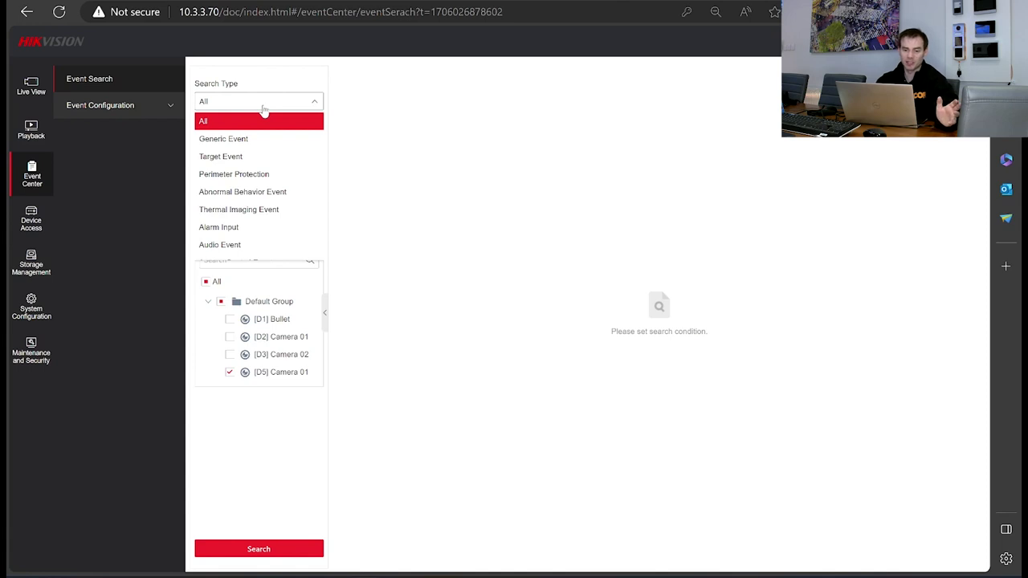
pyautogui.click(263, 108)
pyautogui.click(257, 129)
pyautogui.click(257, 129)
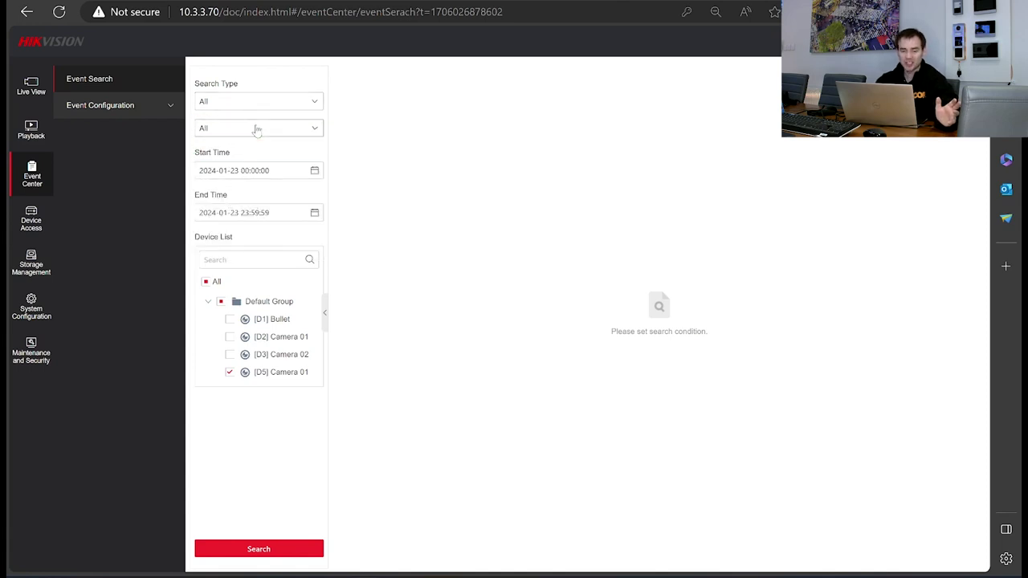
# Open the generic event configuration and show the motion detection rule for channel [D5] Camera 01.
pyautogui.click(168, 111)
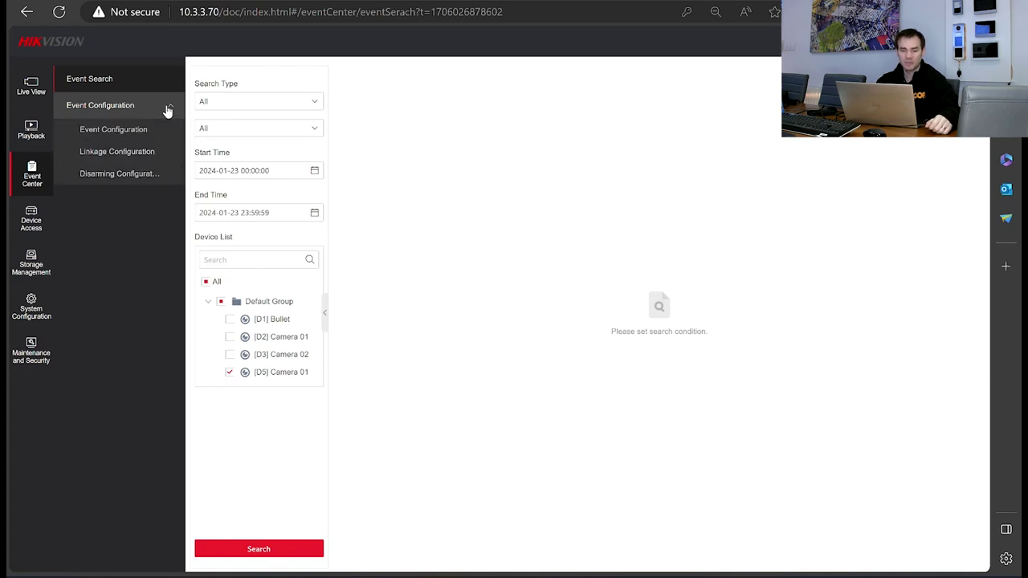
pyautogui.click(129, 133)
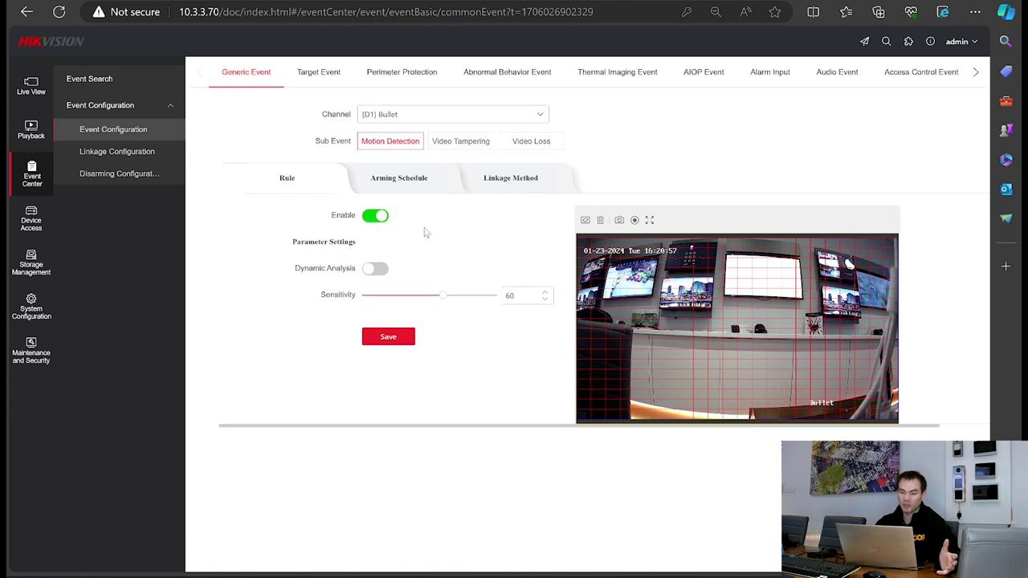
pyautogui.click(509, 115)
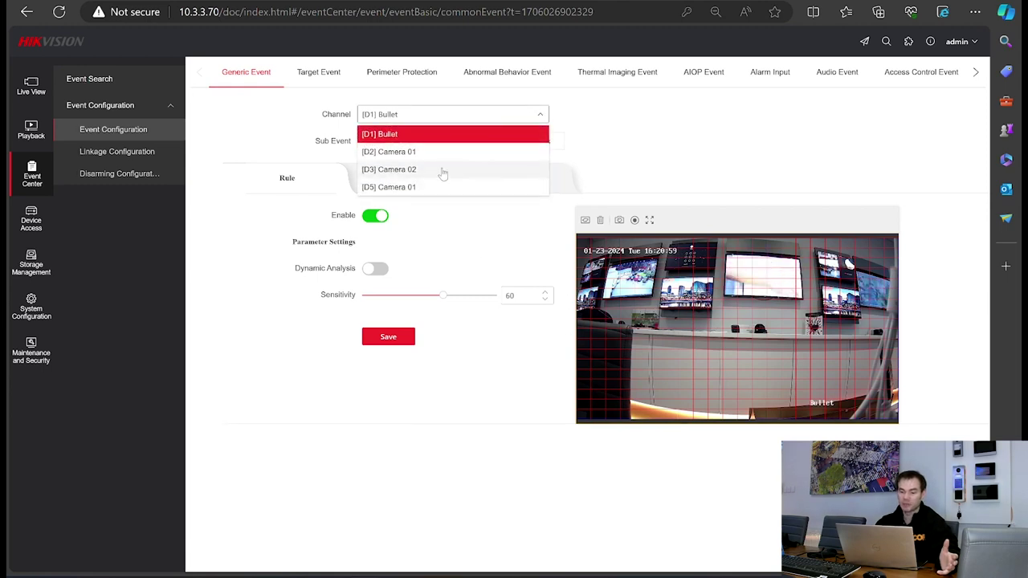
pyautogui.click(421, 188)
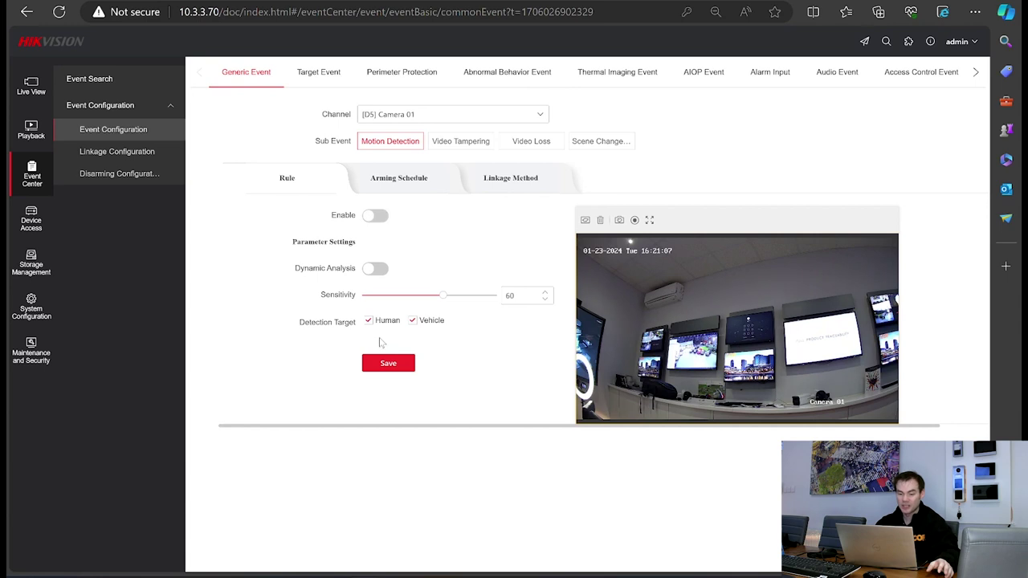
# Review the arming schedule and linkage method of motion detection for channel [D5] Camera 01.
pyautogui.click(397, 189)
pyautogui.click(508, 185)
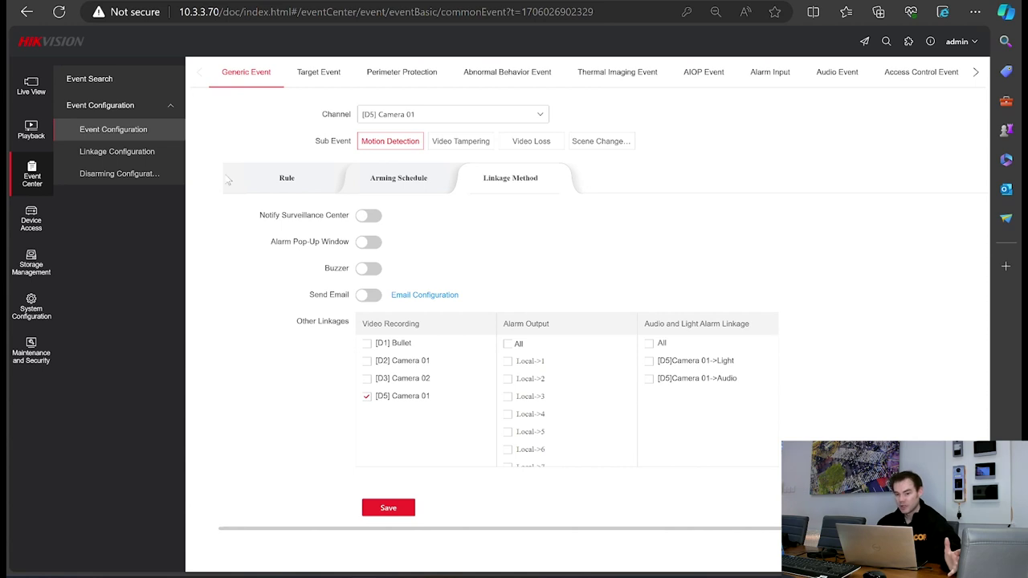
# Review the face capture target event of [D1] Bullet, including its arming schedule, linkage, shielded area, overlay and advanced settings.
pyautogui.click(313, 74)
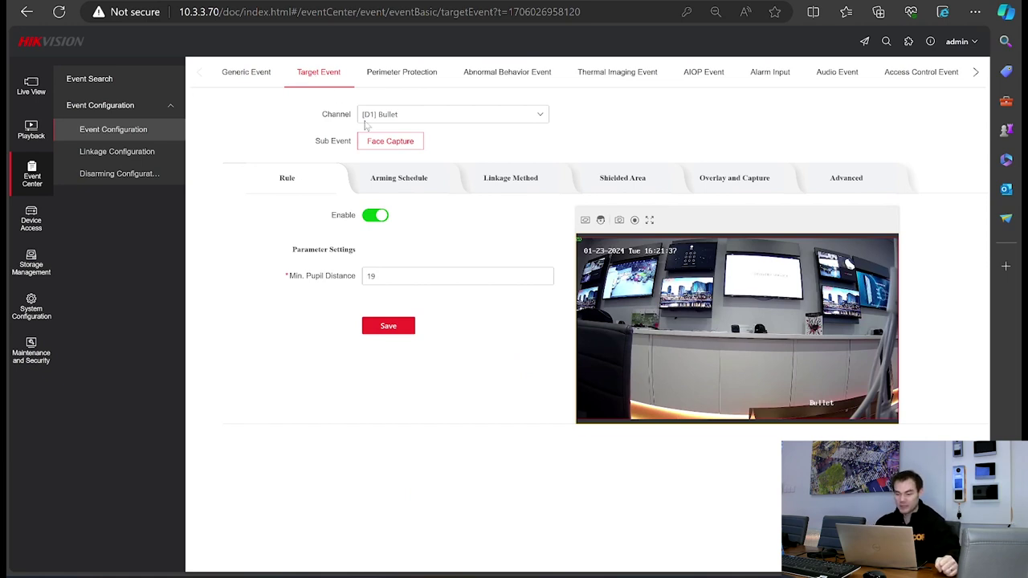
pyautogui.click(400, 183)
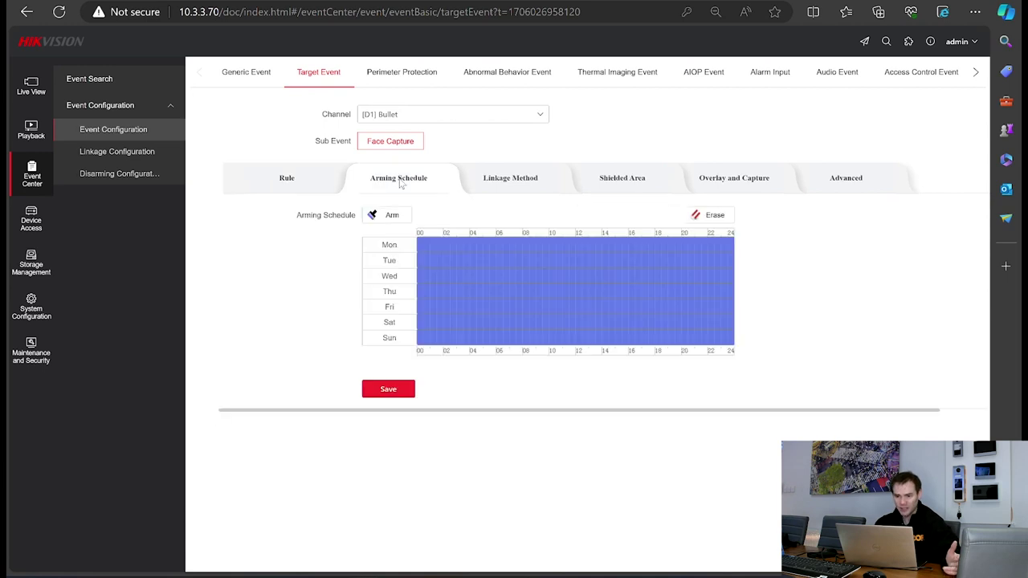
pyautogui.click(512, 182)
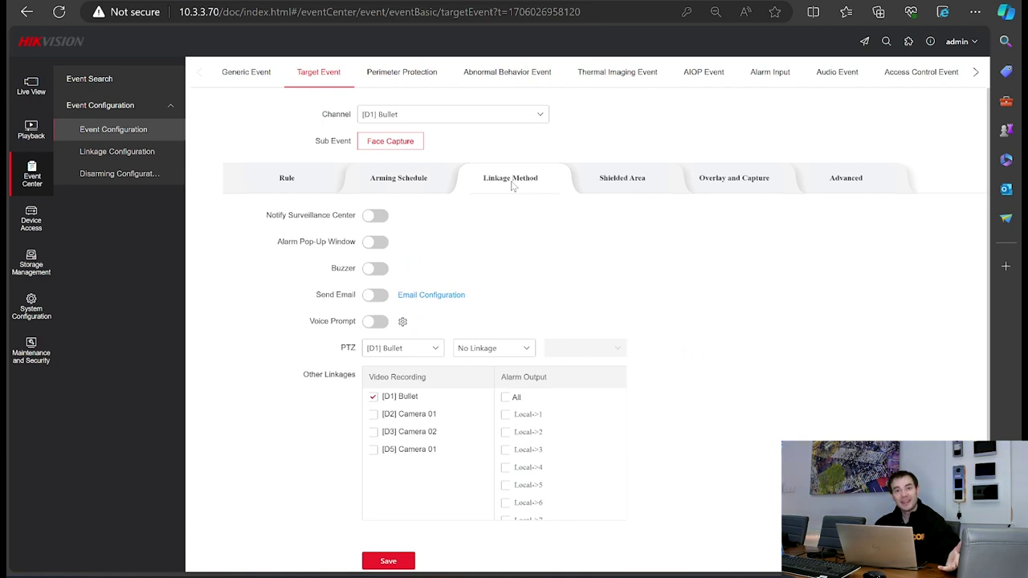
pyautogui.click(632, 181)
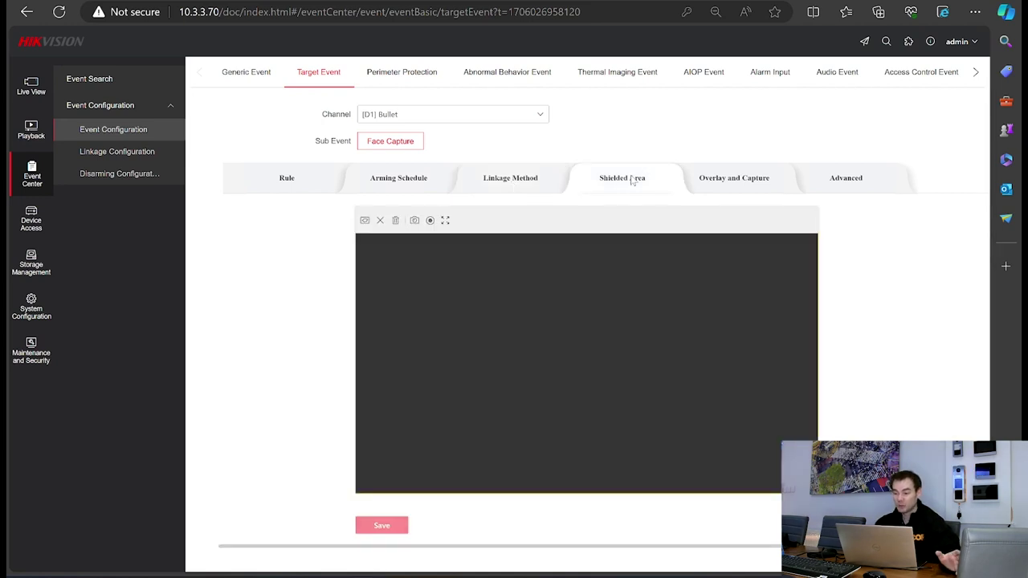
pyautogui.click(739, 184)
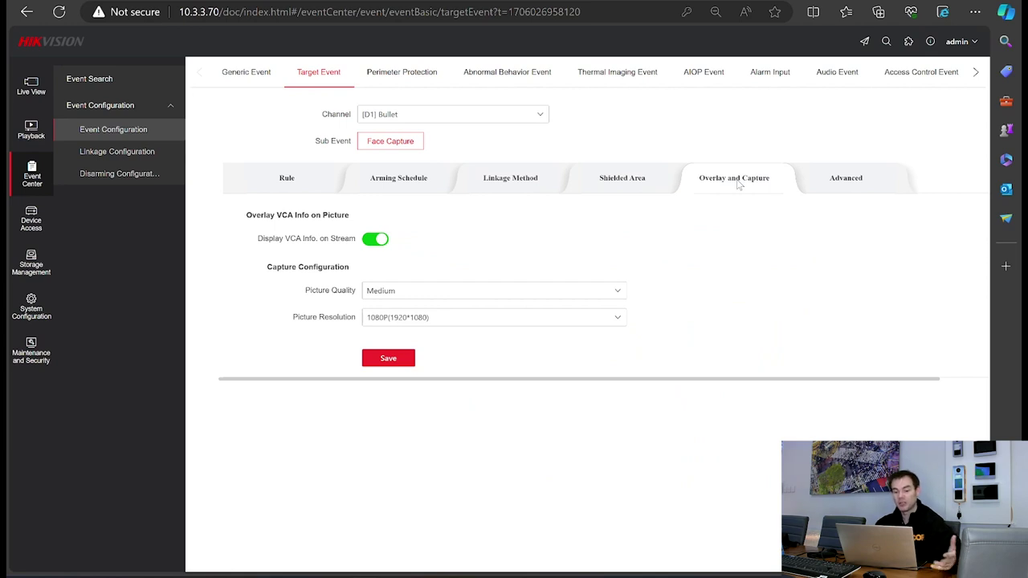
pyautogui.click(828, 189)
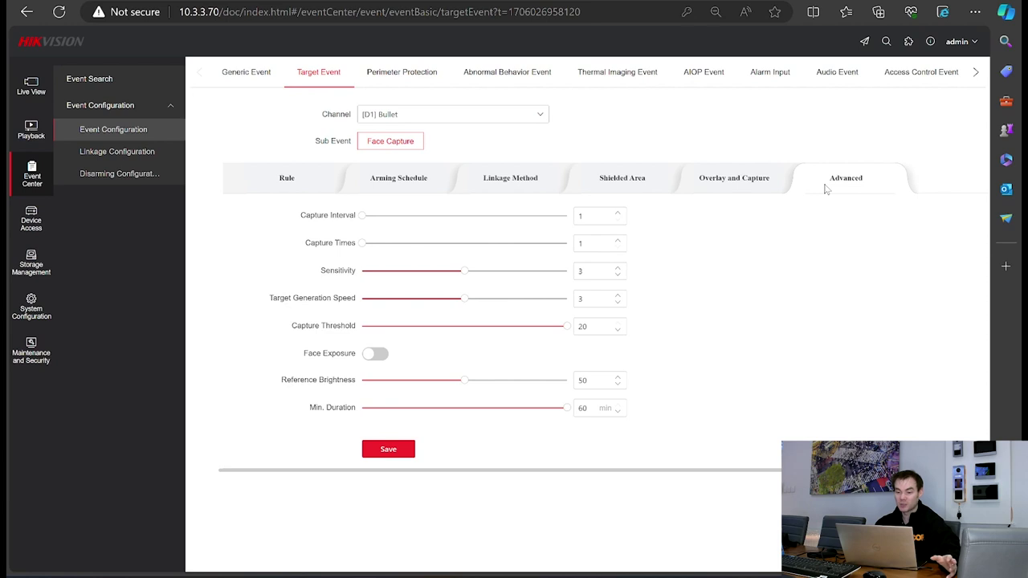
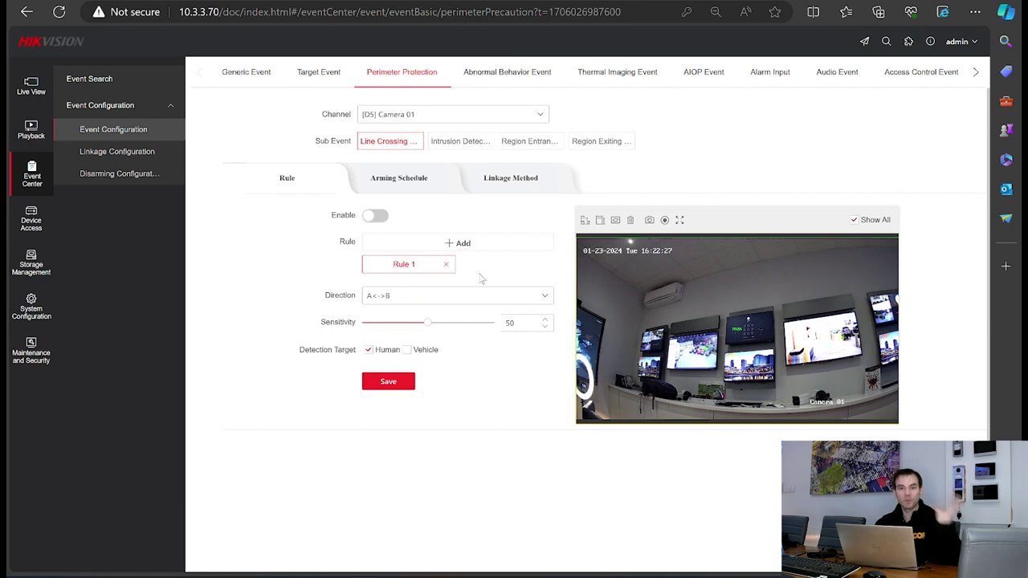
# Enable line crossing detection for channel [D5] Camera 01 and try to add another rule.
pyautogui.click(379, 215)
pyautogui.click(379, 215)
pyautogui.click(455, 243)
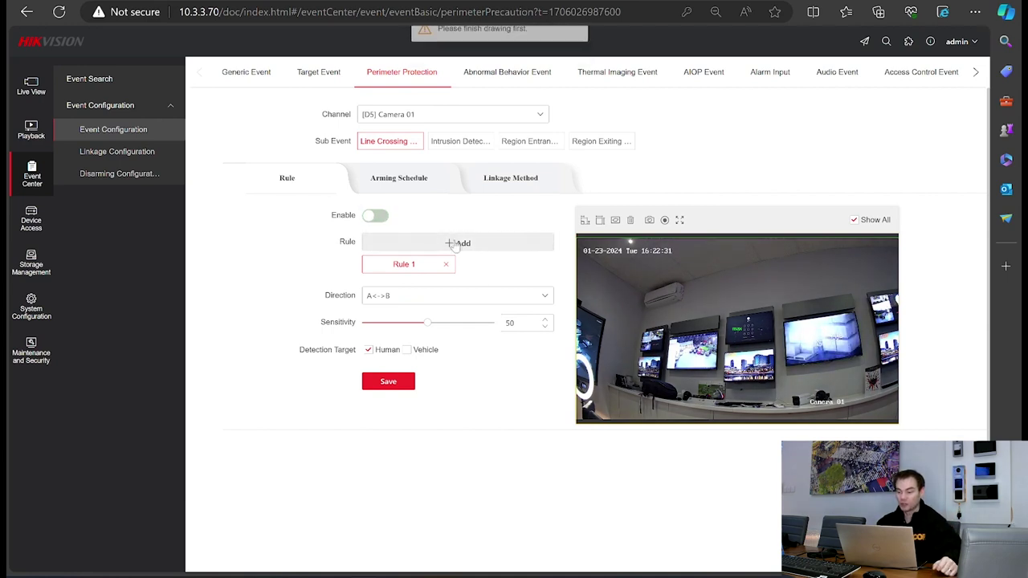
pyautogui.click(375, 215)
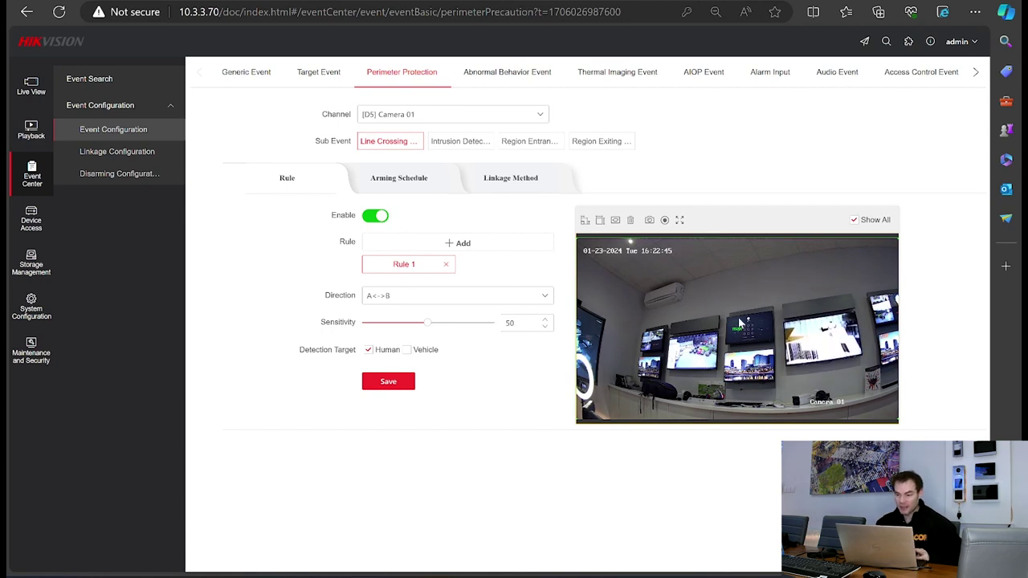
# Draw a vertical crossing line for Rule 1 over the wall monitors and a large target-size box around that area.
pyautogui.click(615, 220)
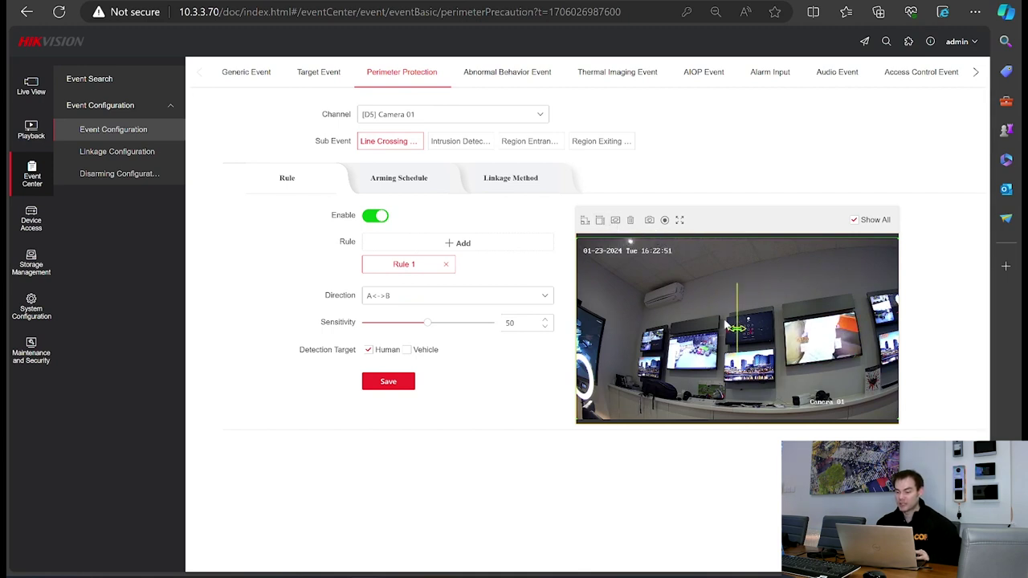
pyautogui.moveTo(736, 323); pyautogui.dragTo(702, 328)
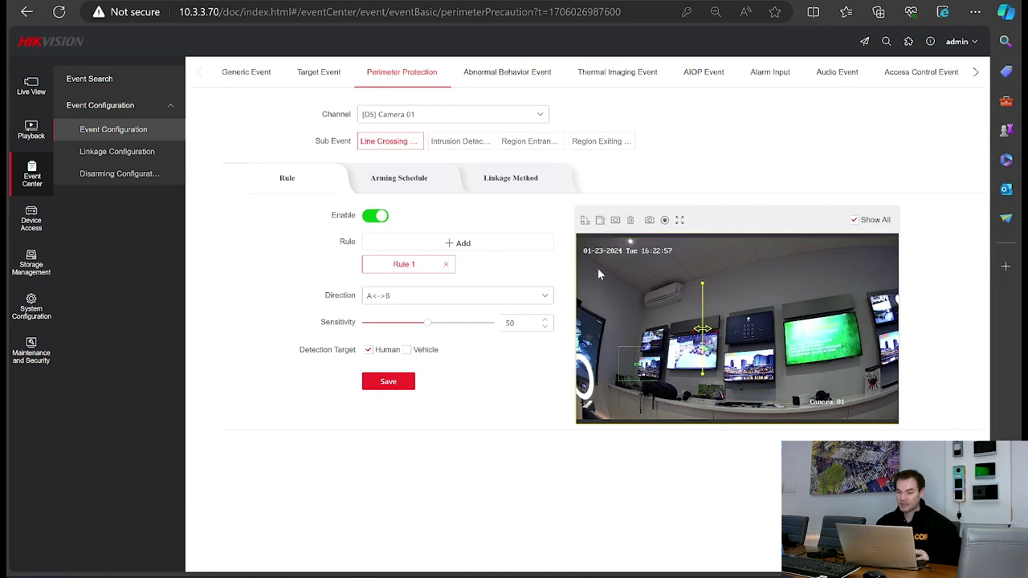
pyautogui.moveTo(598, 265); pyautogui.dragTo(744, 403)
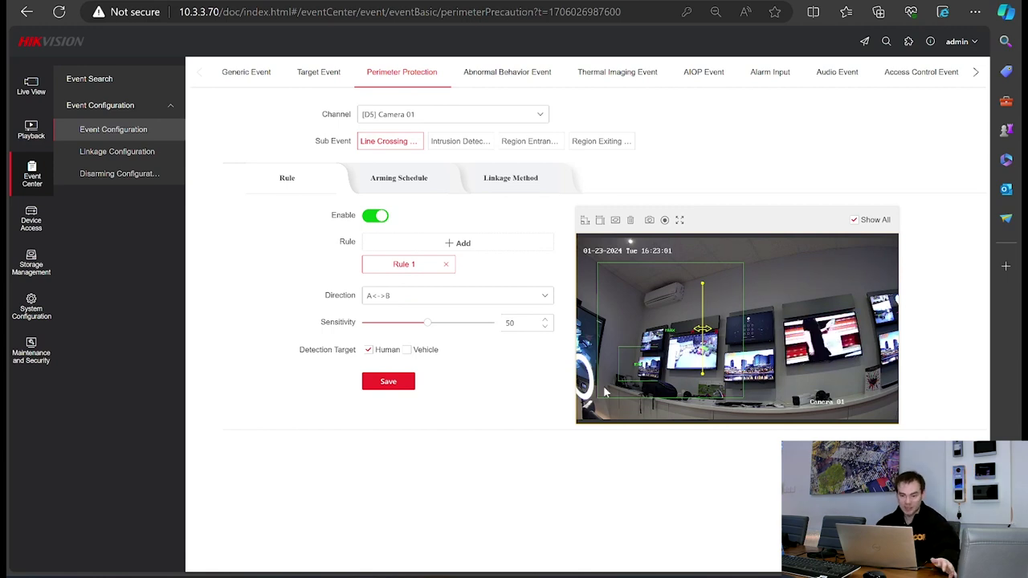
# Review the arming schedule and linkage method of line crossing detection, and return to its rule settings.
pyautogui.click(404, 180)
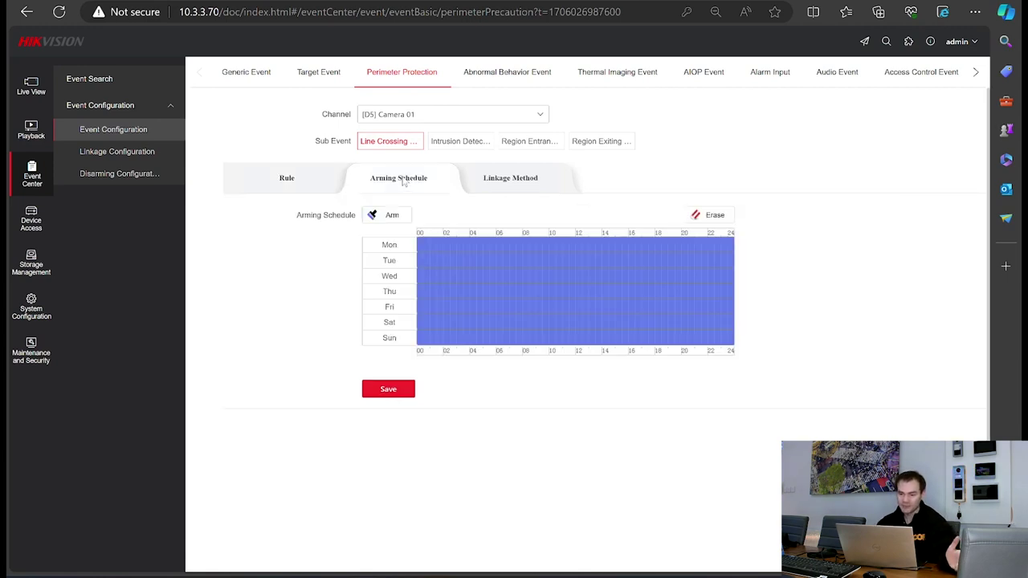
pyautogui.click(504, 180)
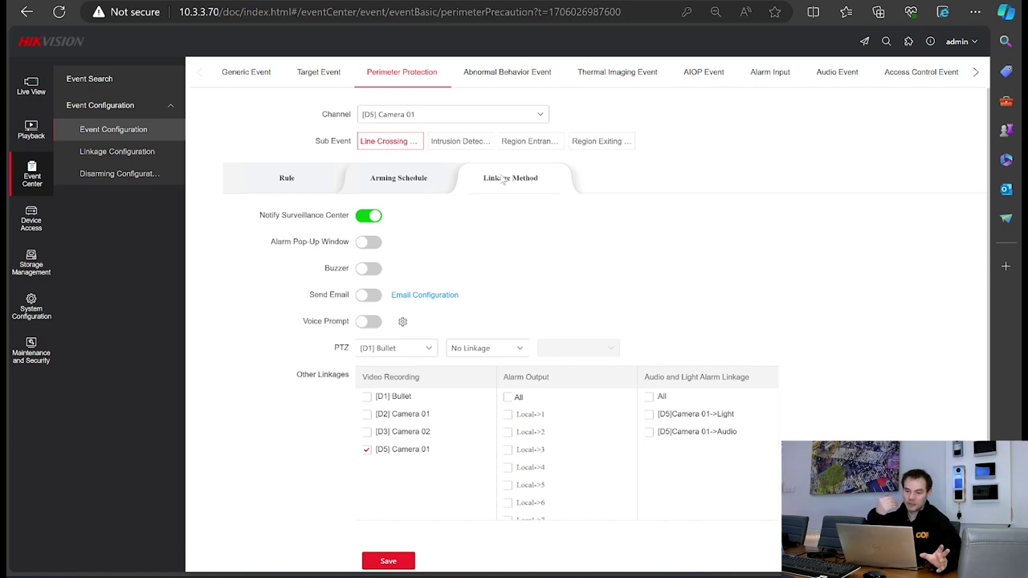
pyautogui.click(286, 185)
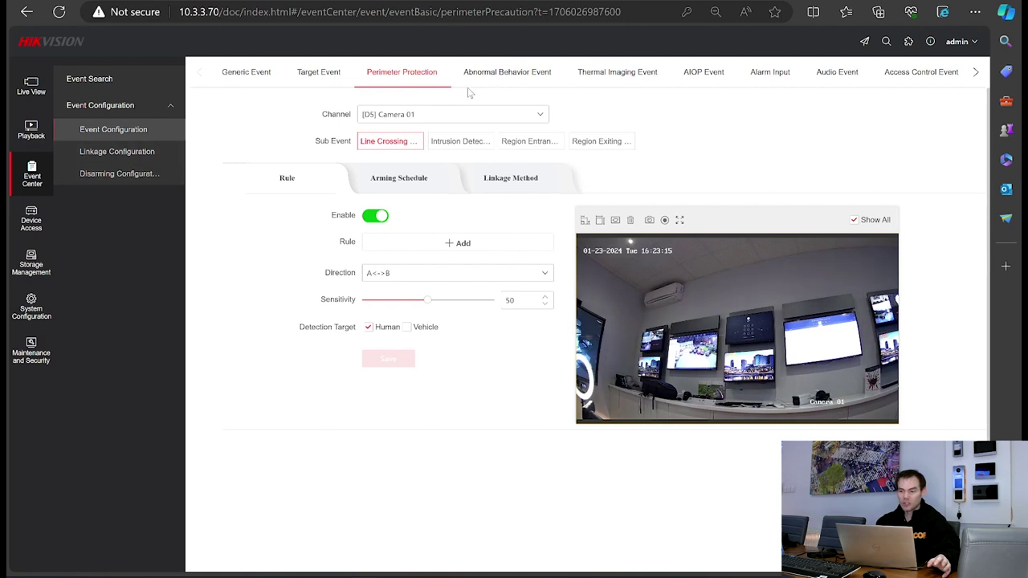
# Review the linkage configuration for email, audio, alarm output, flashing light, audible alarm and the security control panel.
pyautogui.click(148, 152)
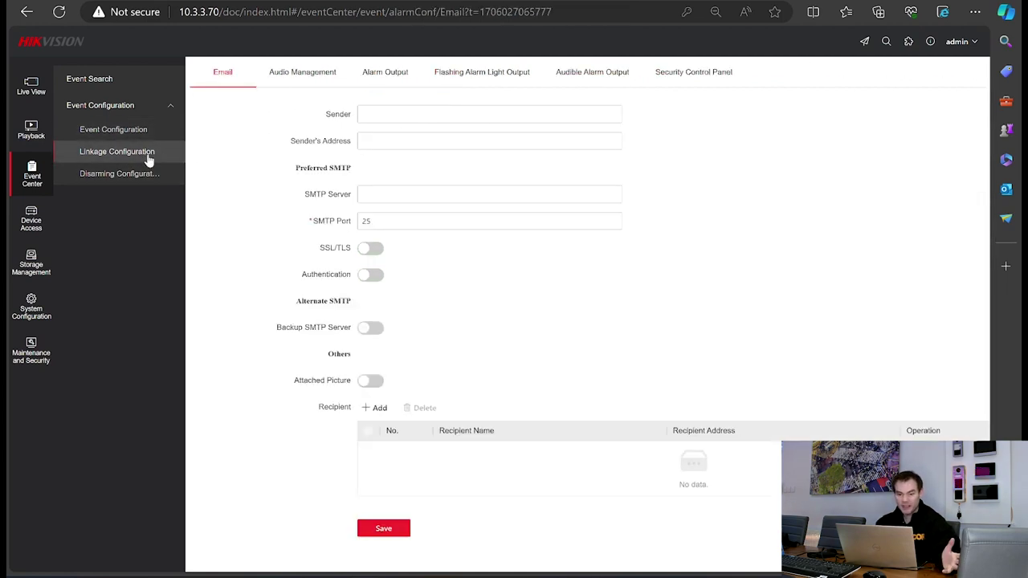
pyautogui.click(291, 82)
pyautogui.click(399, 79)
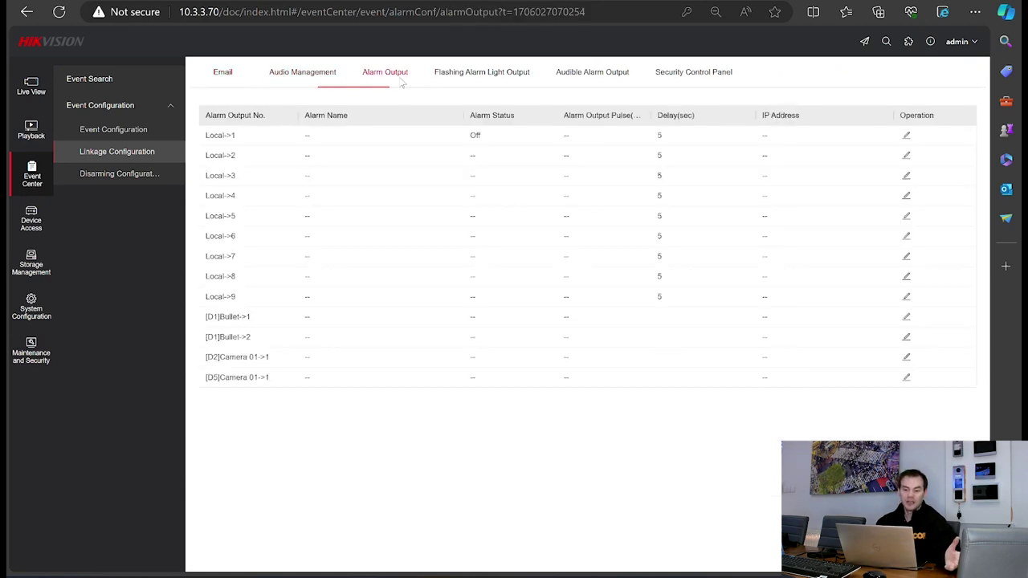
pyautogui.click(471, 74)
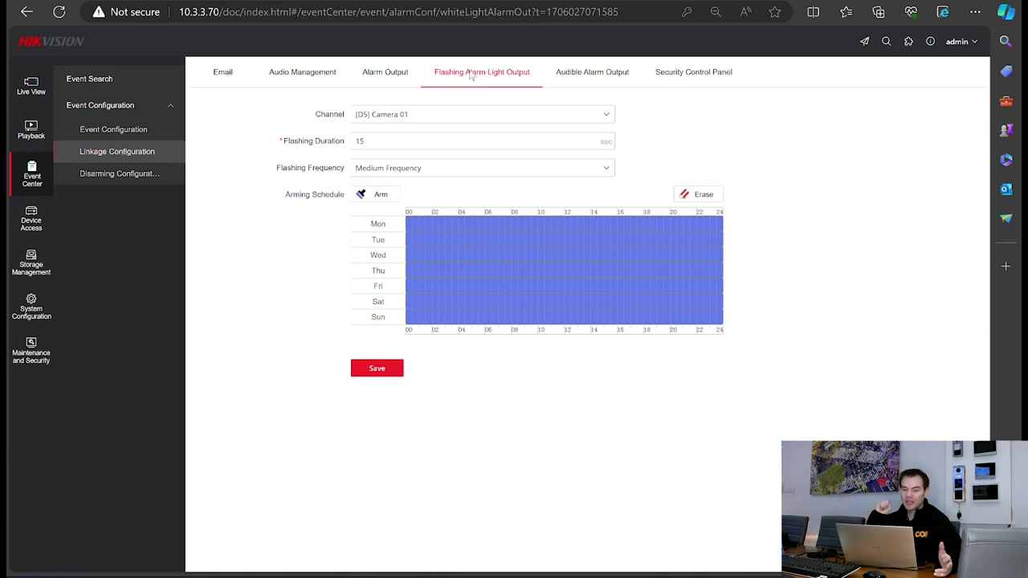
pyautogui.click(596, 76)
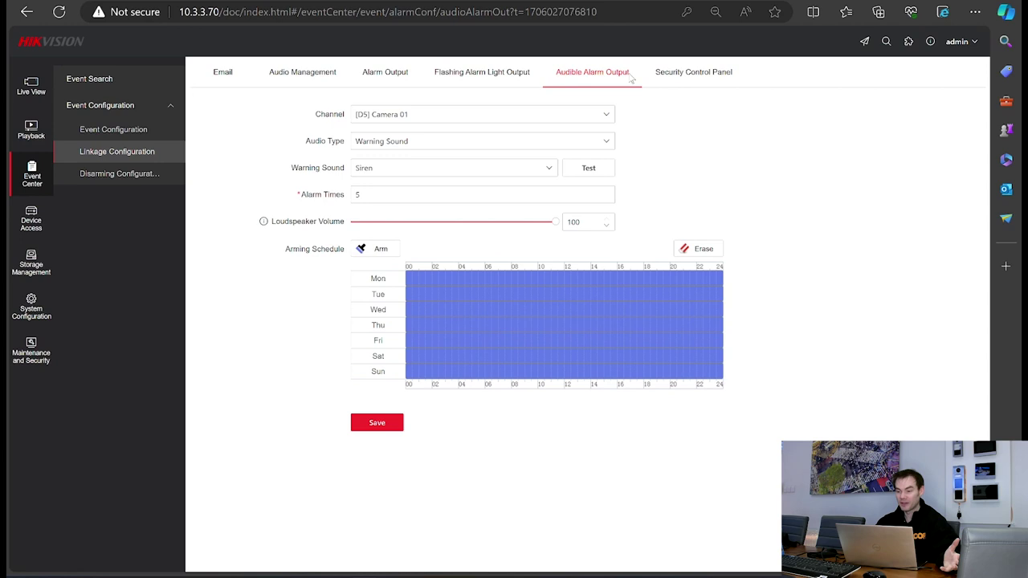
pyautogui.click(691, 75)
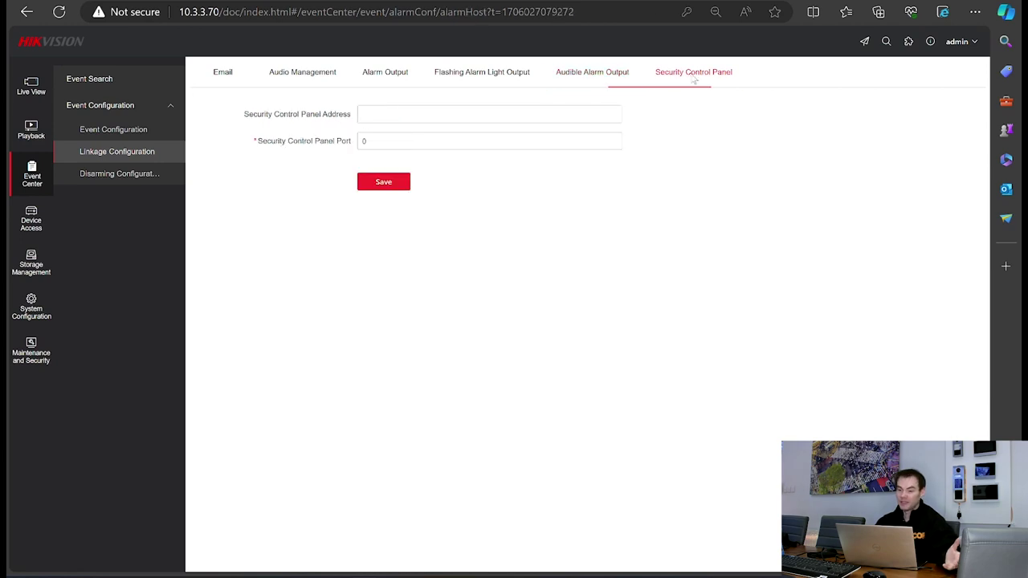
pyautogui.click(228, 74)
# Open the disarming configuration, allow disarming for [D1] Bullet, and switch it off again.
pyautogui.click(117, 174)
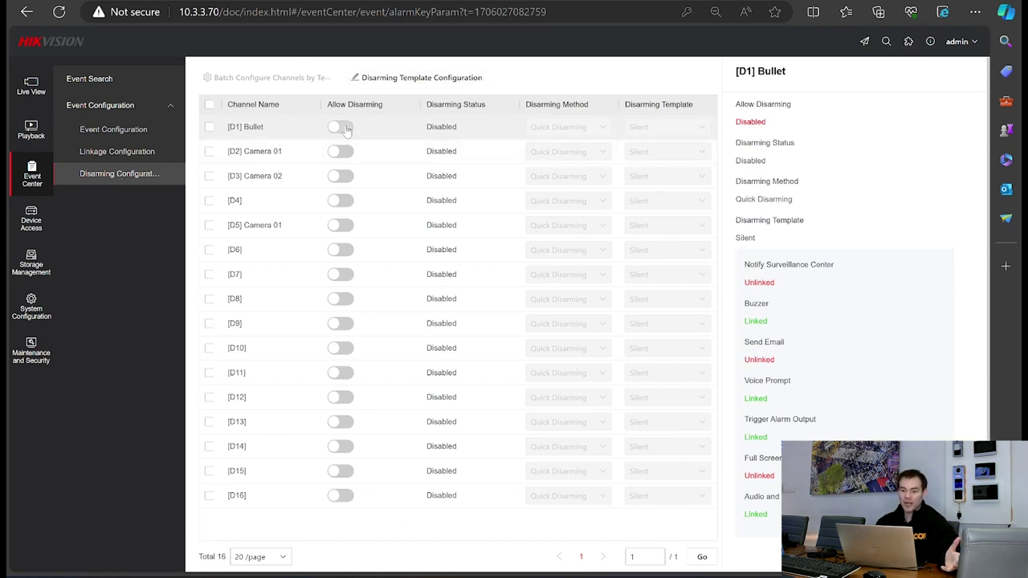
pyautogui.click(340, 127)
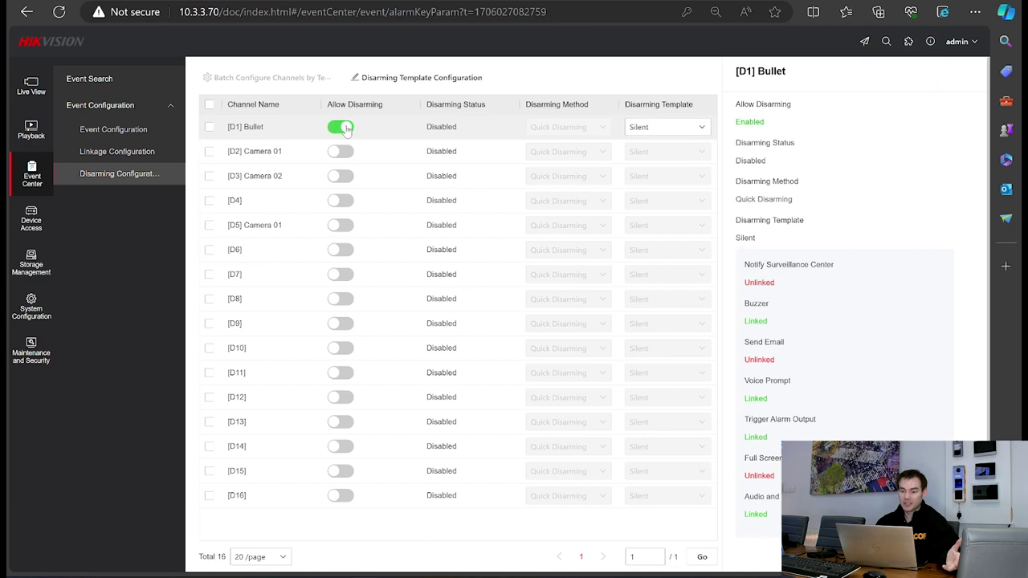
pyautogui.click(702, 129)
pyautogui.click(702, 128)
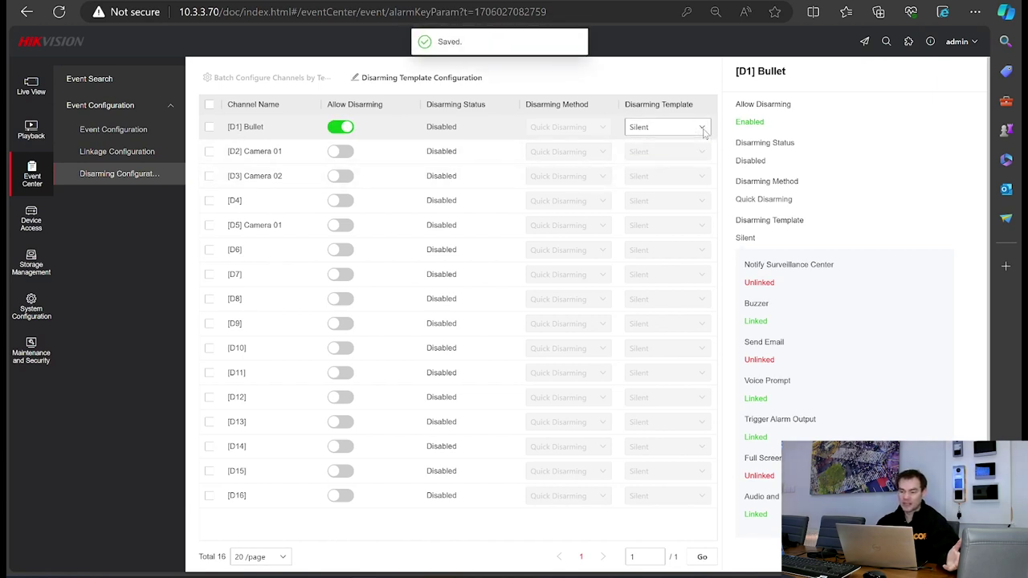
pyautogui.click(340, 127)
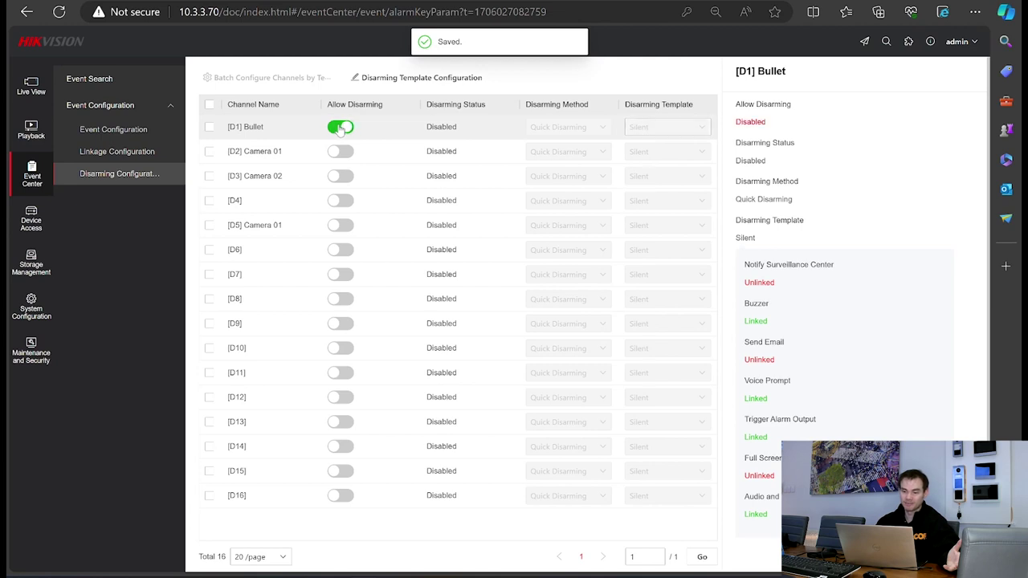
# Review the video, access control and alarm device lists under Device Access, and the channels in the default device group.
pyautogui.click(31, 224)
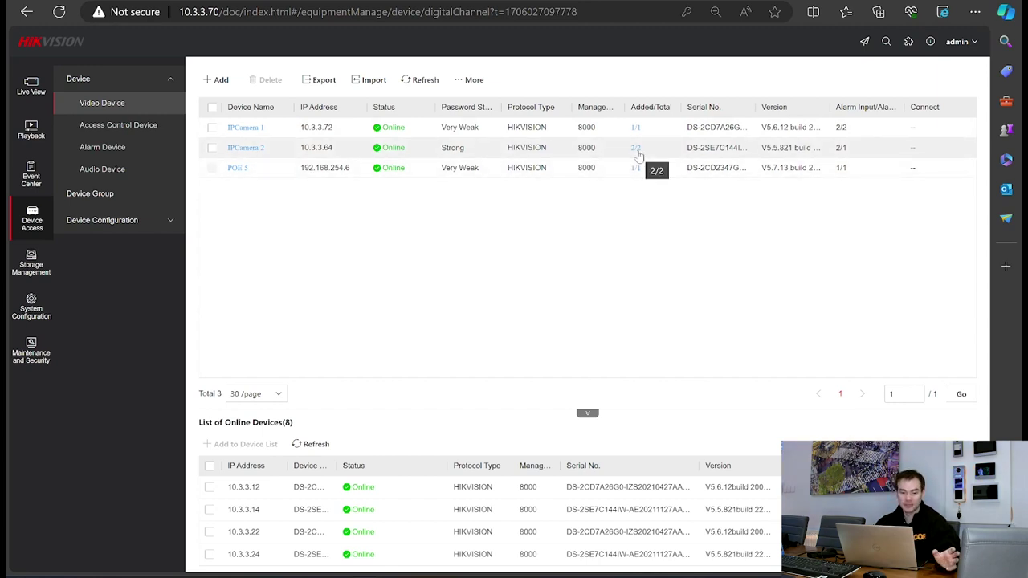
pyautogui.click(122, 132)
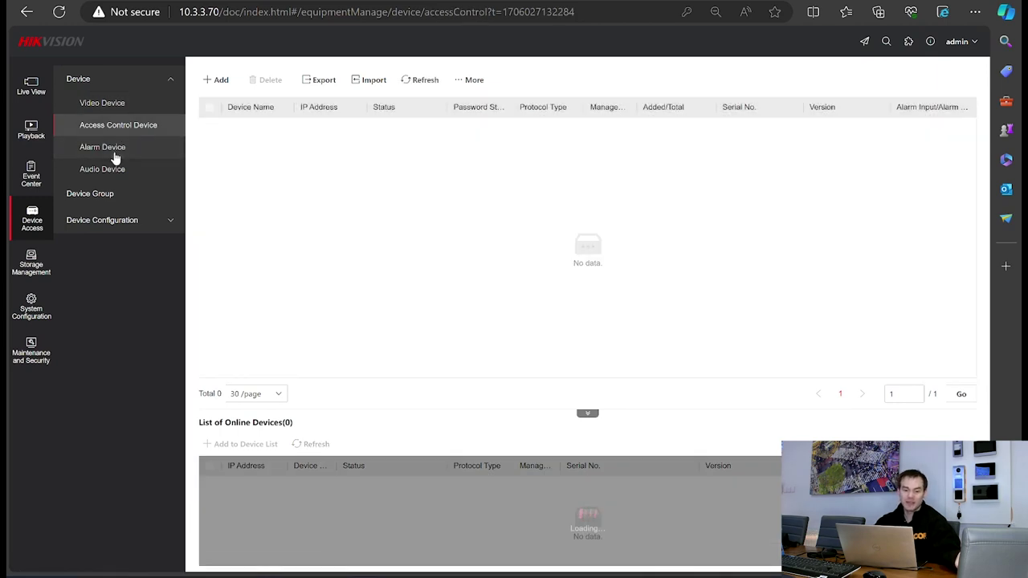
pyautogui.click(113, 151)
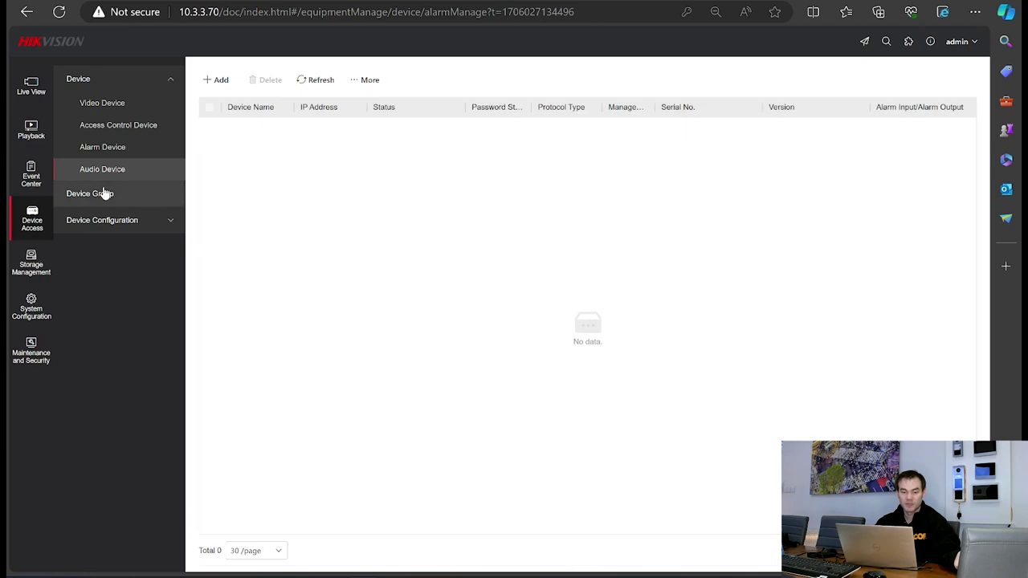
pyautogui.click(104, 193)
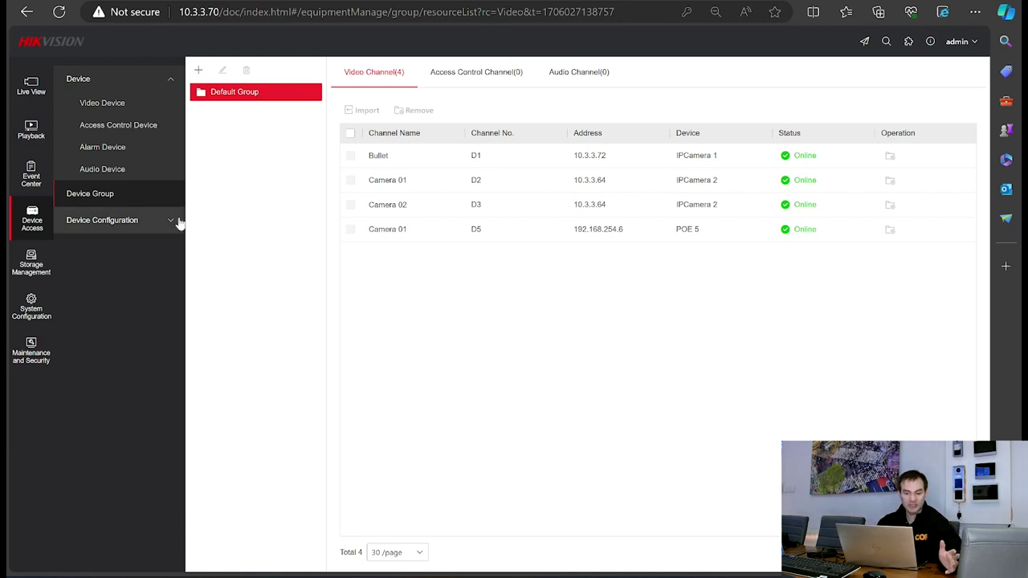
# Open the device parameters of [D1] Bullet and examine its exposure, day/night switch and backlight display settings.
pyautogui.click(150, 220)
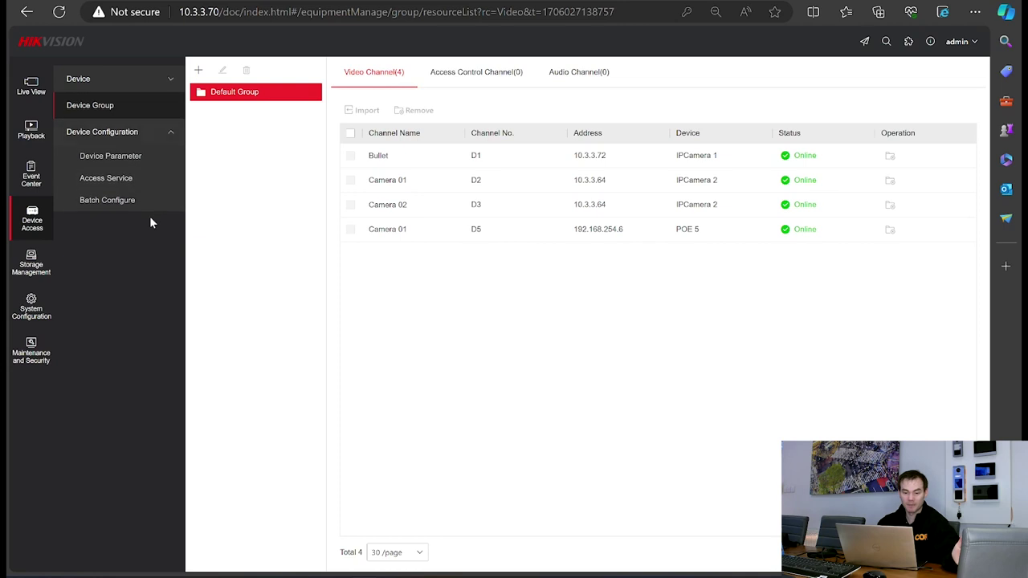
pyautogui.click(122, 163)
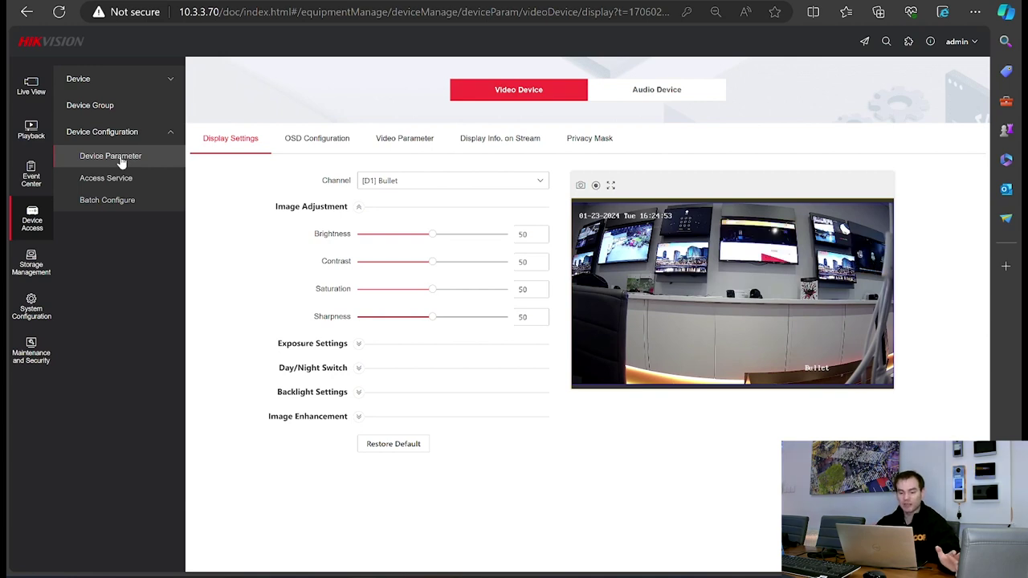
pyautogui.click(359, 346)
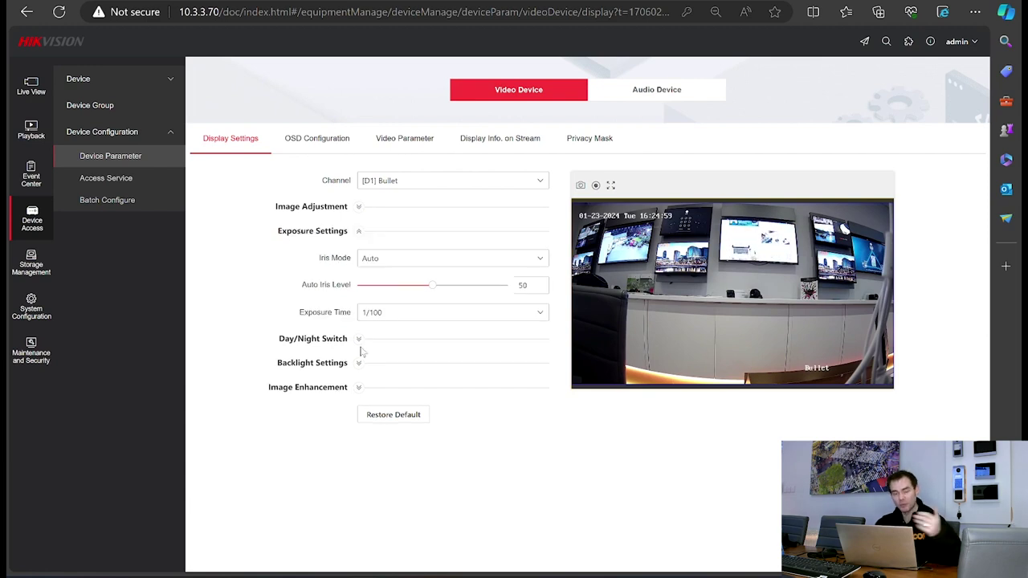
pyautogui.click(357, 232)
pyautogui.click(358, 257)
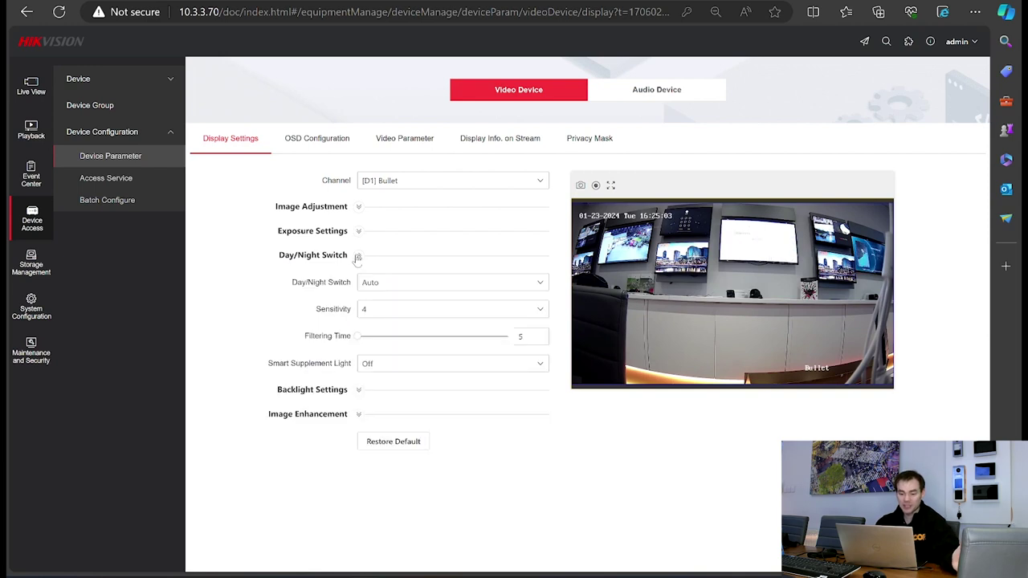
pyautogui.click(358, 257)
pyautogui.click(357, 281)
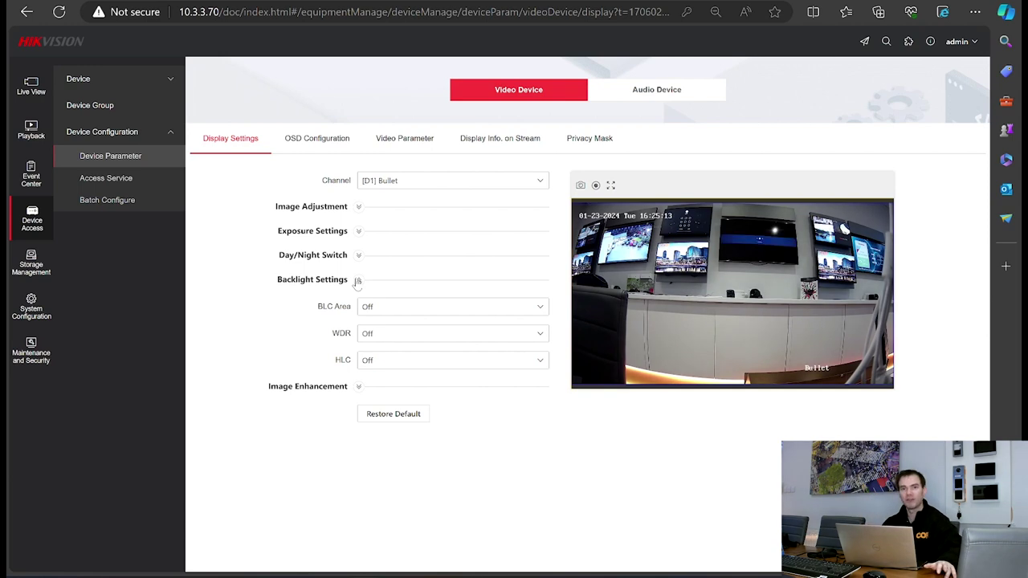
pyautogui.click(359, 280)
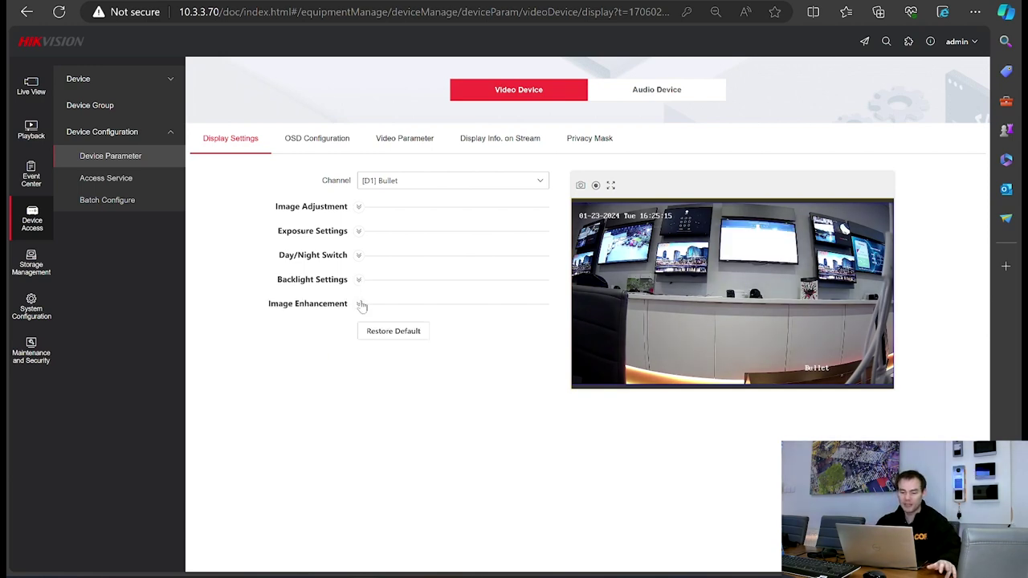
# Examine the image enhancement display settings and the OSD configuration of [D1] Bullet.
pyautogui.click(359, 306)
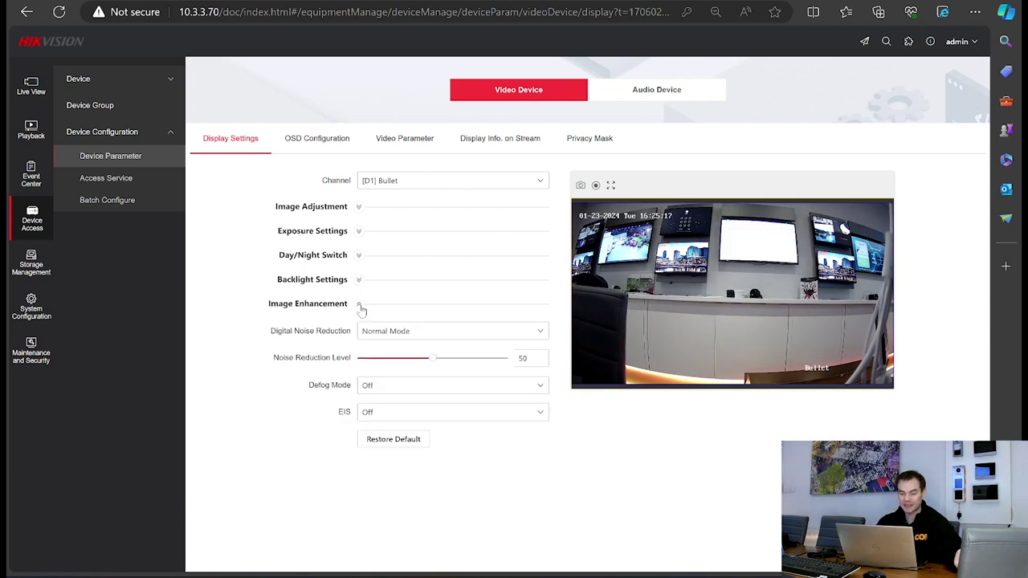
pyautogui.click(359, 305)
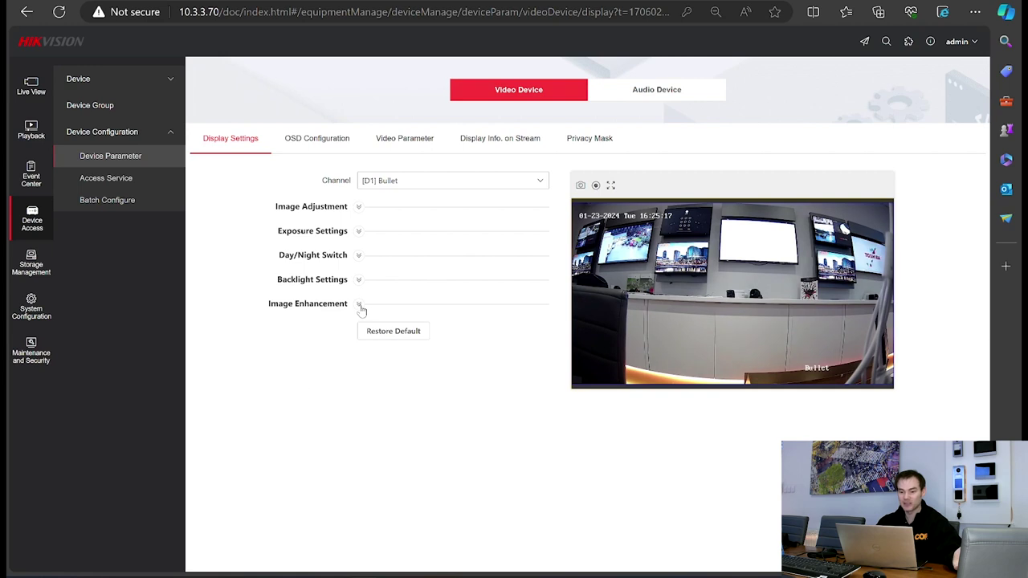
pyautogui.click(330, 138)
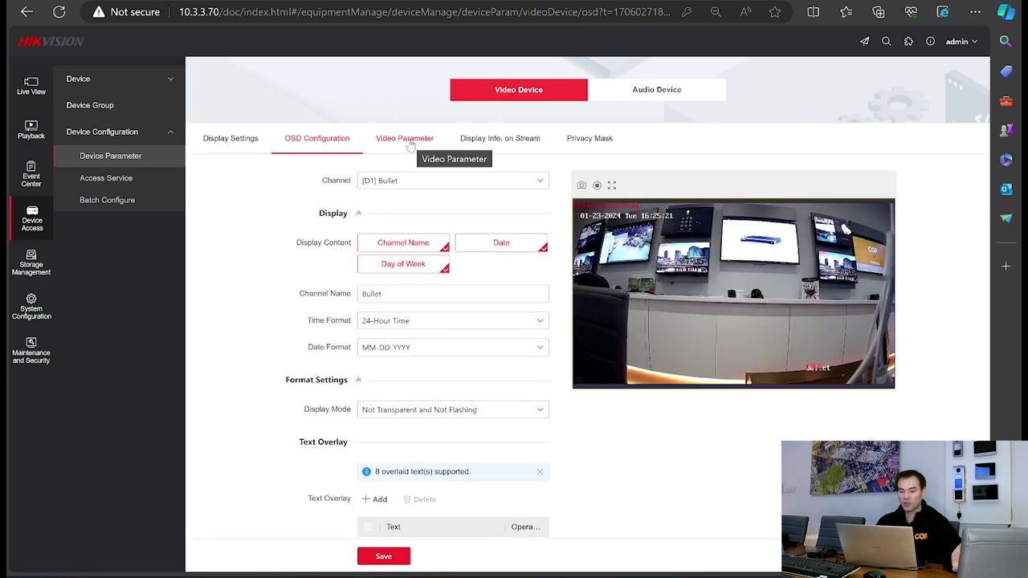
# Review the video parameters of [D1] Bullet and [D5] Camera 01, plus the on-stream display information and privacy mask settings.
pyautogui.click(406, 140)
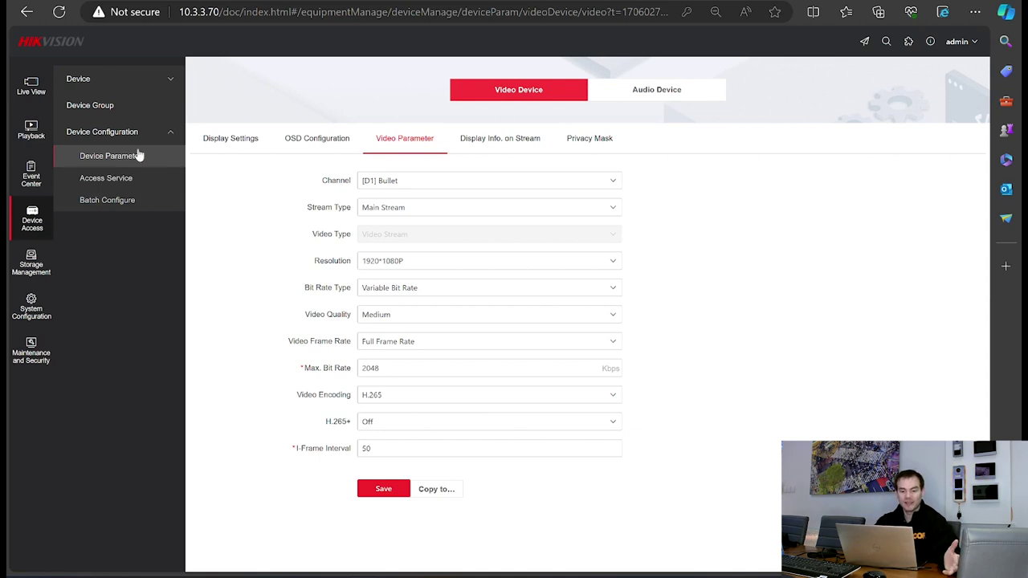
pyautogui.click(474, 186)
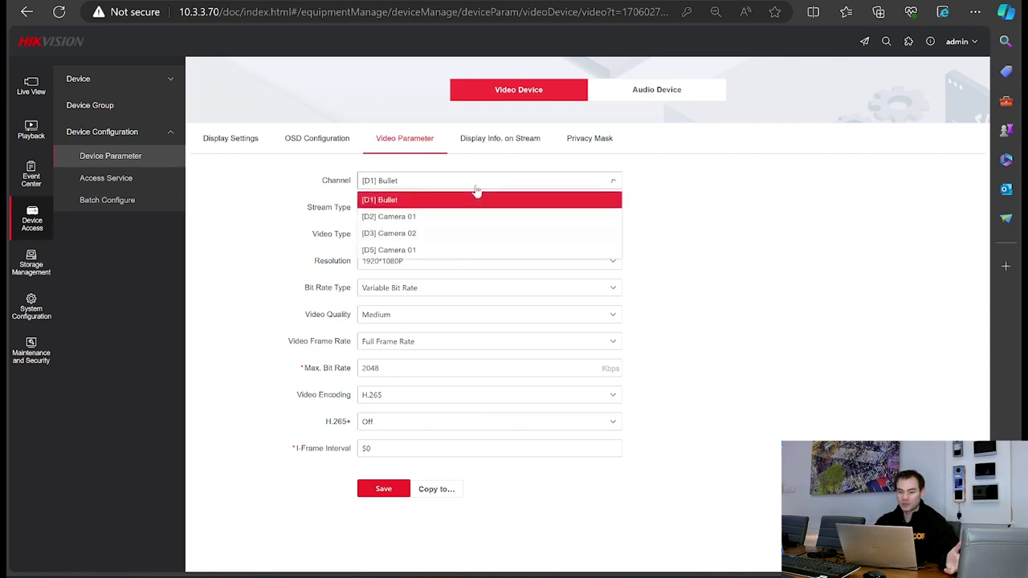
pyautogui.click(441, 254)
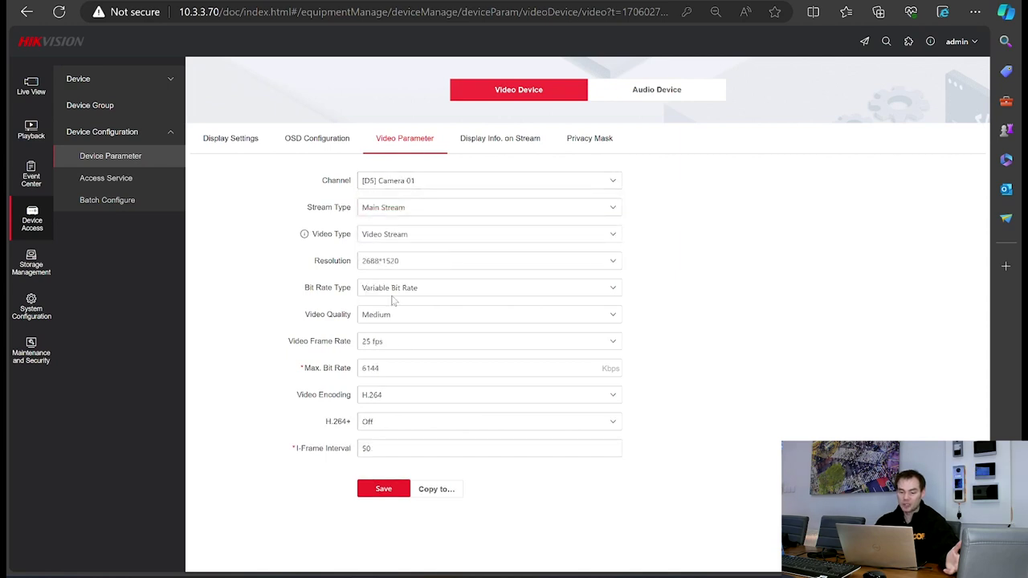
pyautogui.click(495, 141)
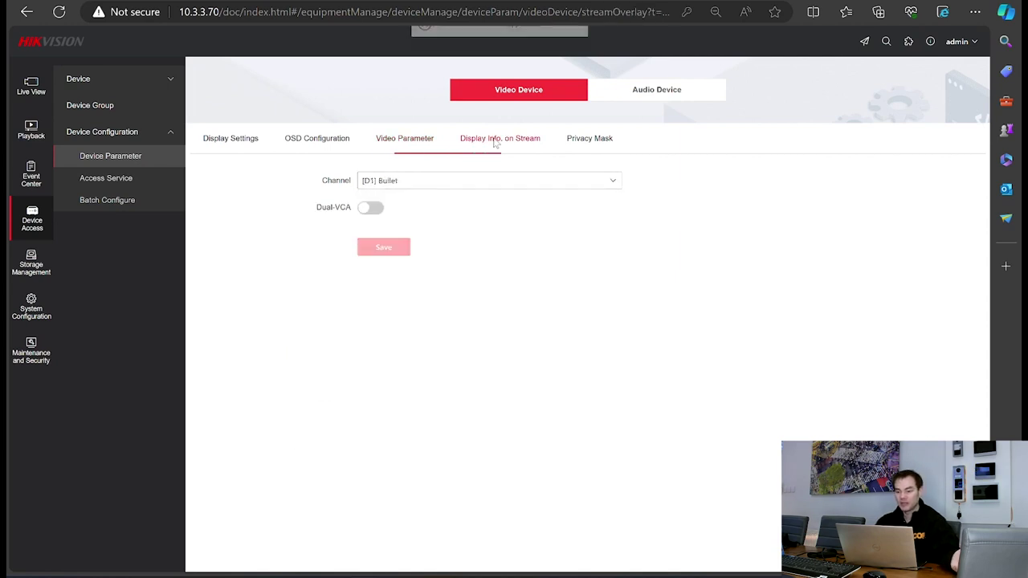
pyautogui.click(591, 152)
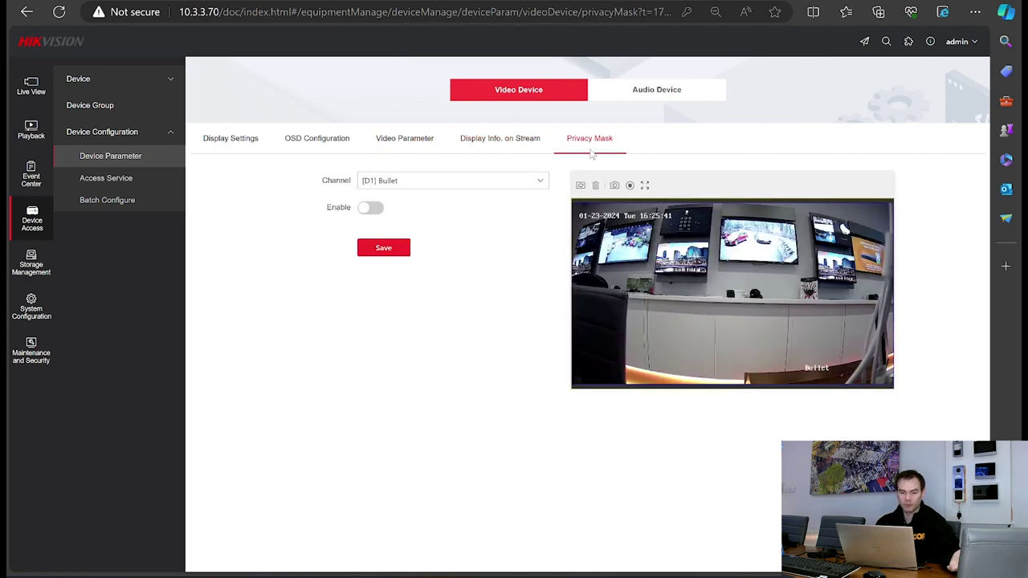
# Review the OTAP access service settings and check the connected cameras for firmware updates in the batch upgrade list.
pyautogui.click(113, 183)
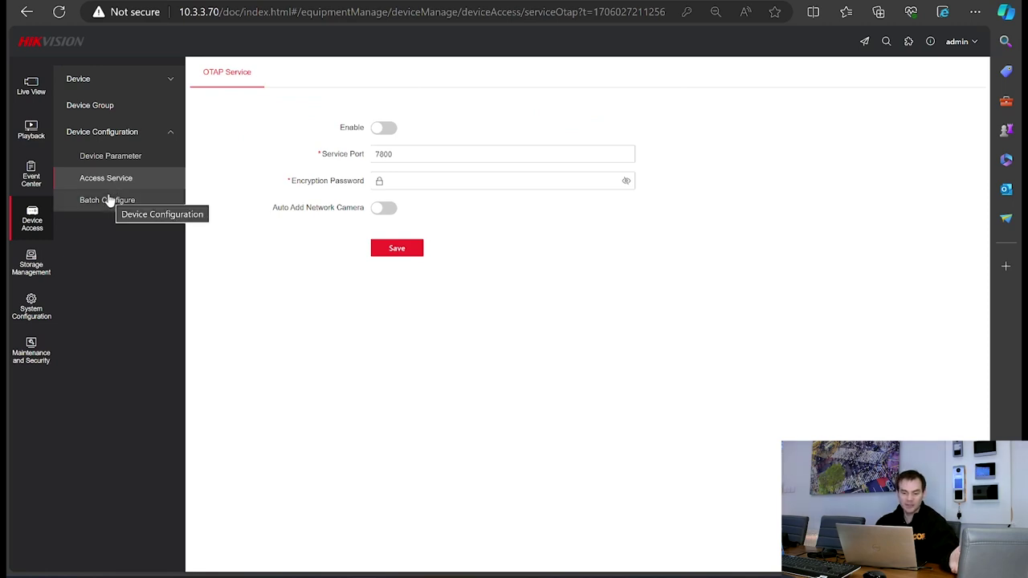
pyautogui.click(110, 200)
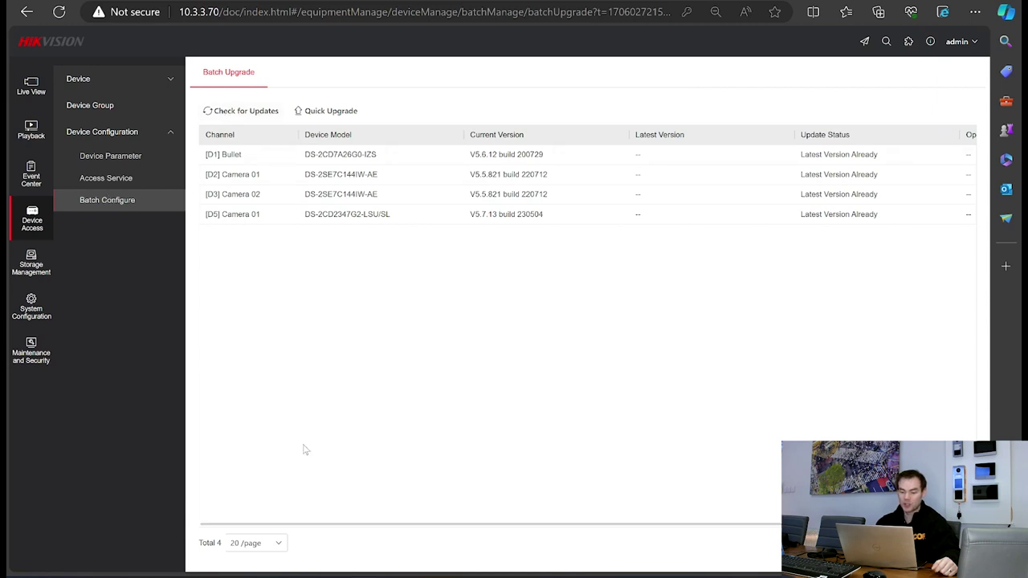
pyautogui.moveTo(321, 526); pyautogui.dragTo(235, 486)
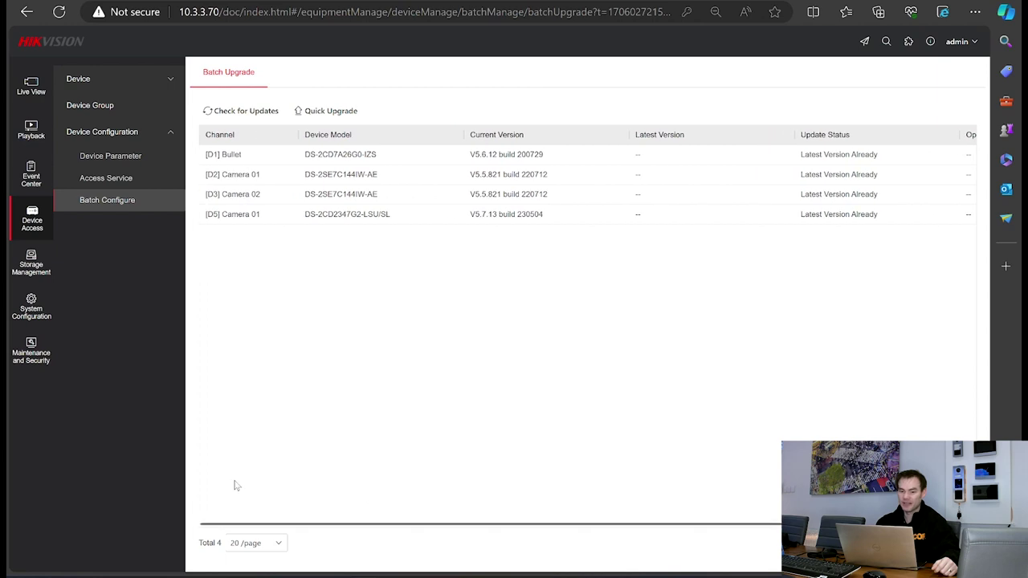
pyautogui.click(245, 110)
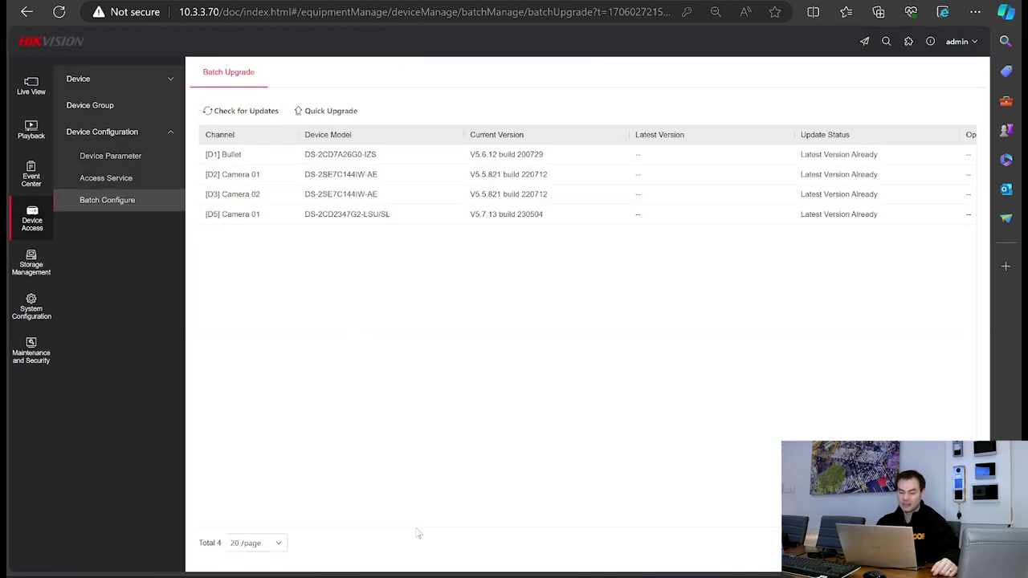
pyautogui.moveTo(419, 533); pyautogui.dragTo(313, 506)
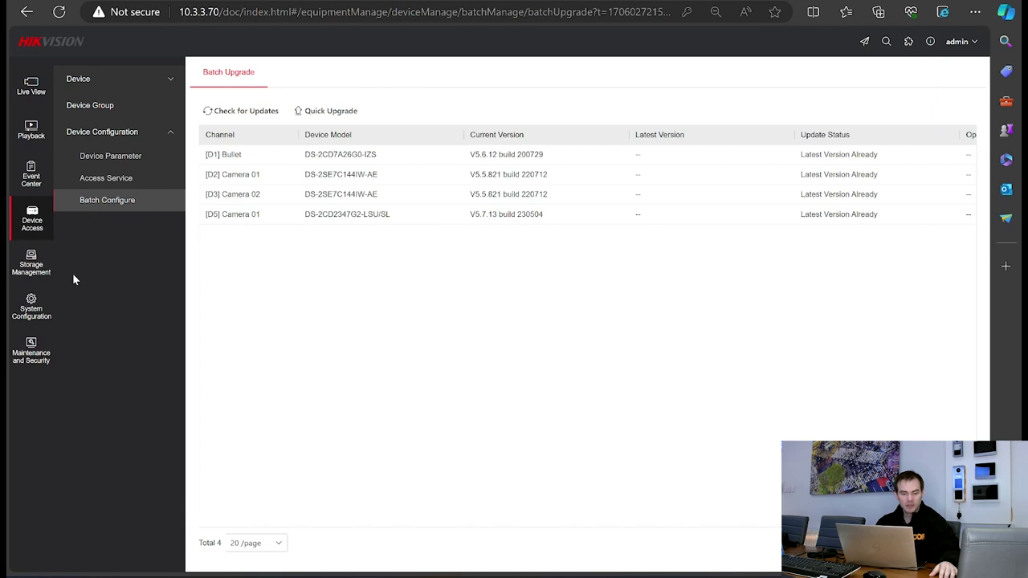
# Review the video recording schedule and the advanced recording configuration of [D1] Bullet, leaving it without saving.
pyautogui.click(32, 272)
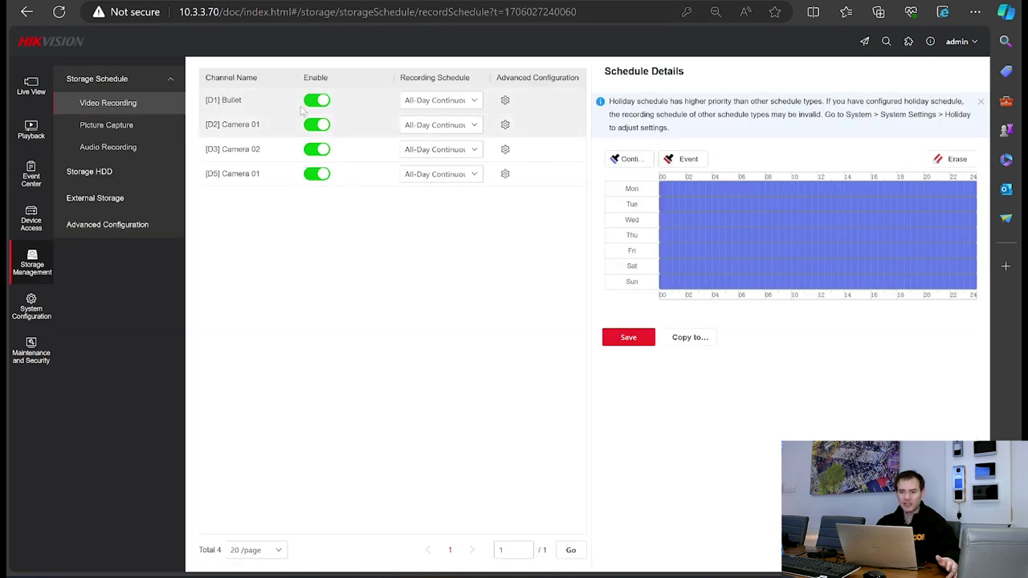
pyautogui.click(505, 100)
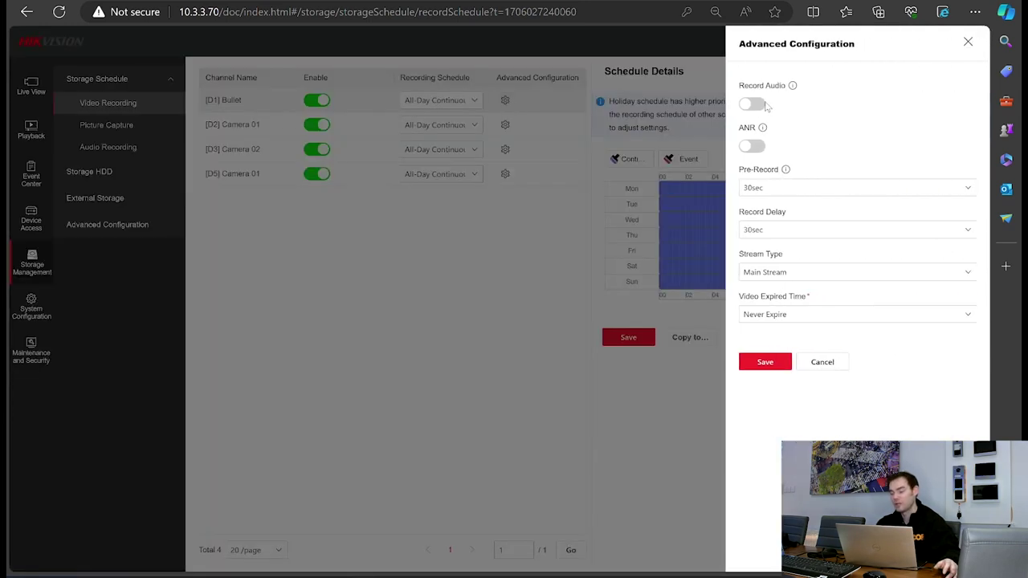
pyautogui.click(755, 153)
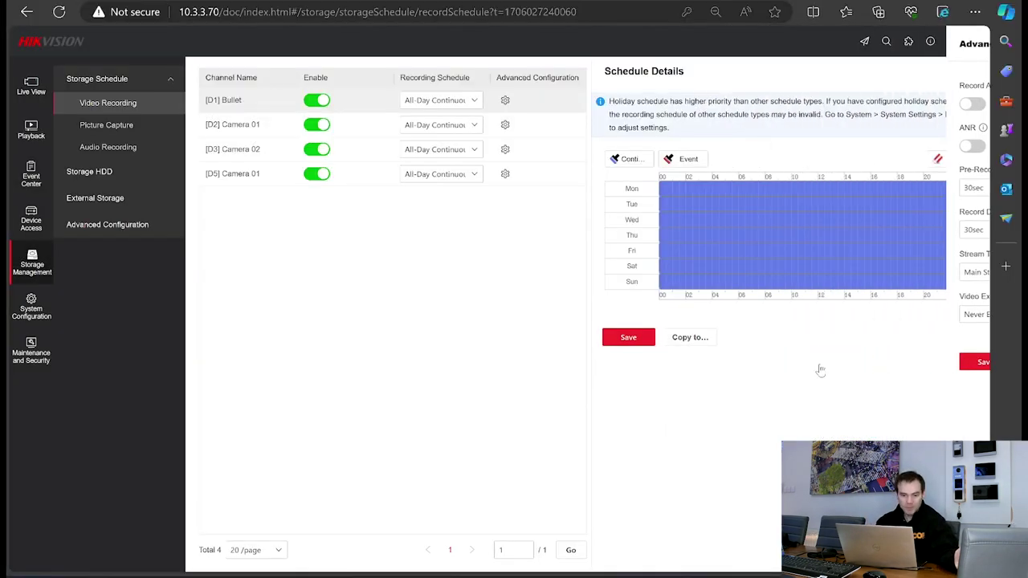
# Review the picture capture and audio recording schedules, the storage HDD and external storage pages, and the advanced storage configuration.
pyautogui.click(123, 124)
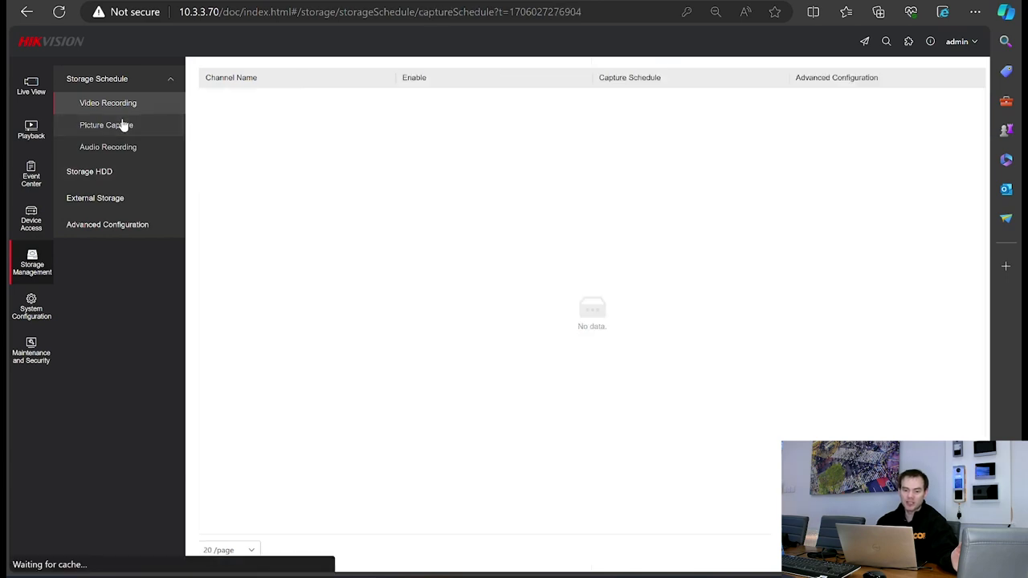
pyautogui.click(119, 145)
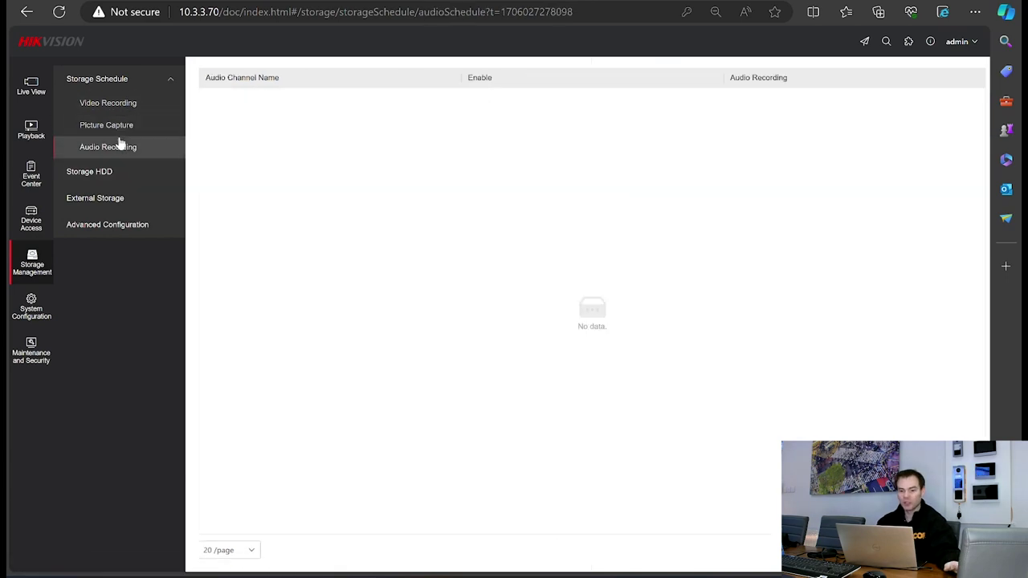
pyautogui.click(102, 176)
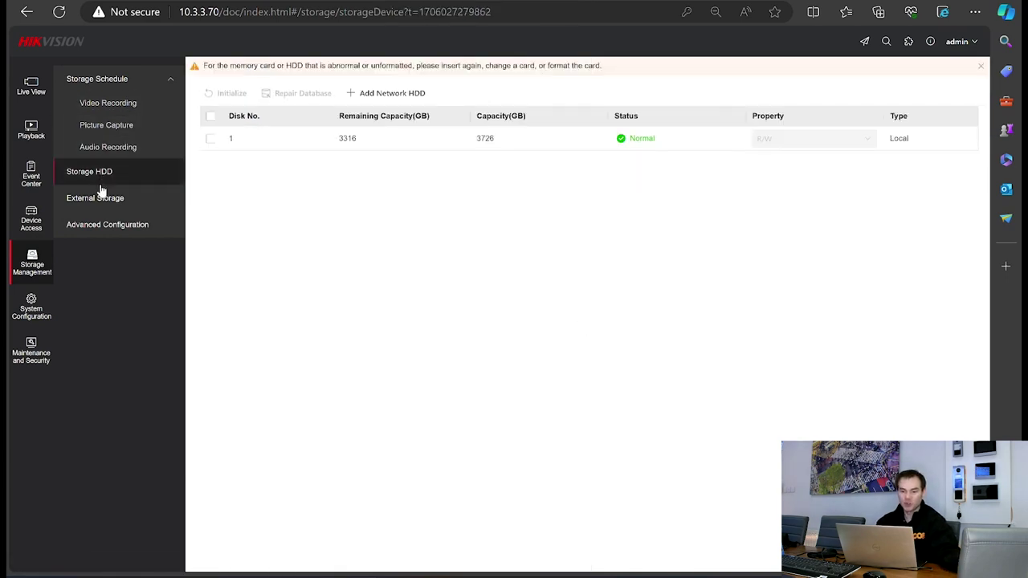
pyautogui.click(101, 196)
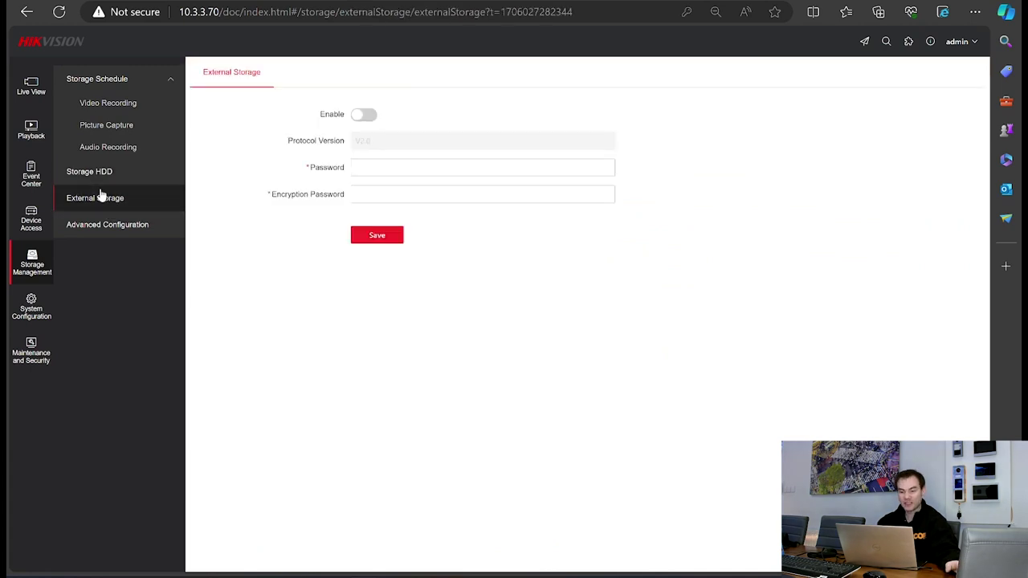
pyautogui.click(130, 227)
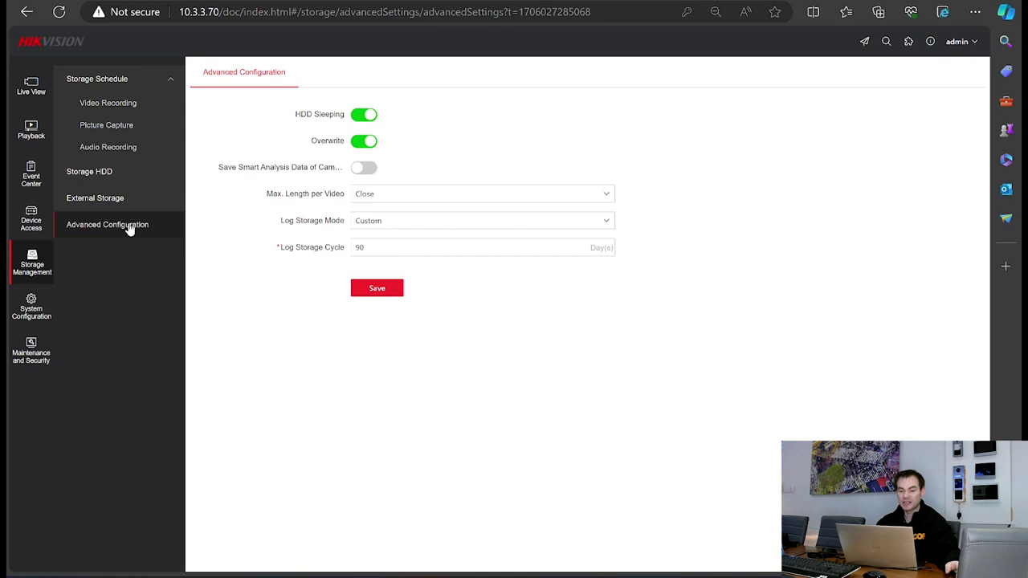
# Review the recorder's basic information, time, menu output, live view, Channel-Zero and holiday settings under System Configuration.
pyautogui.click(29, 315)
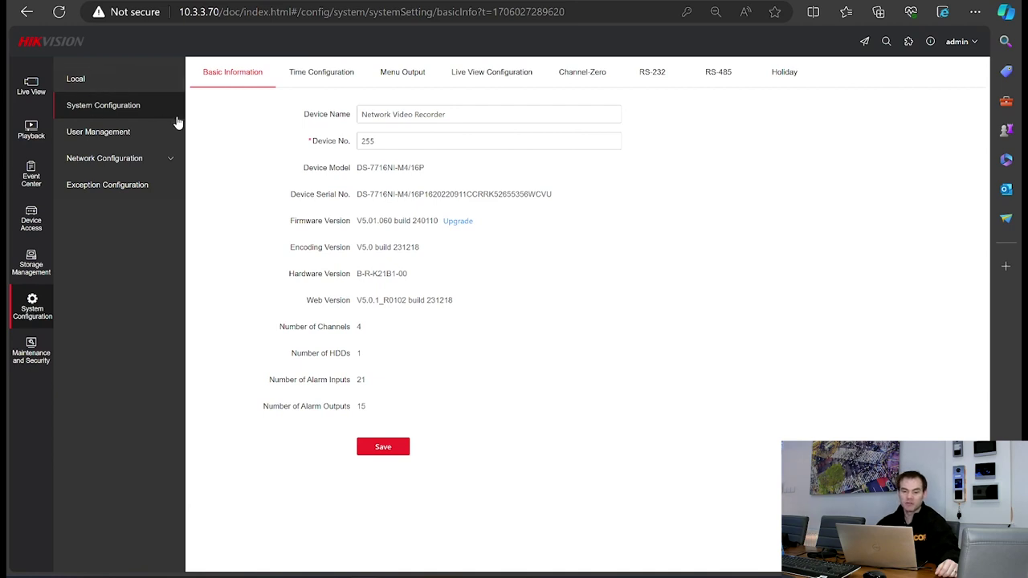
pyautogui.click(339, 85)
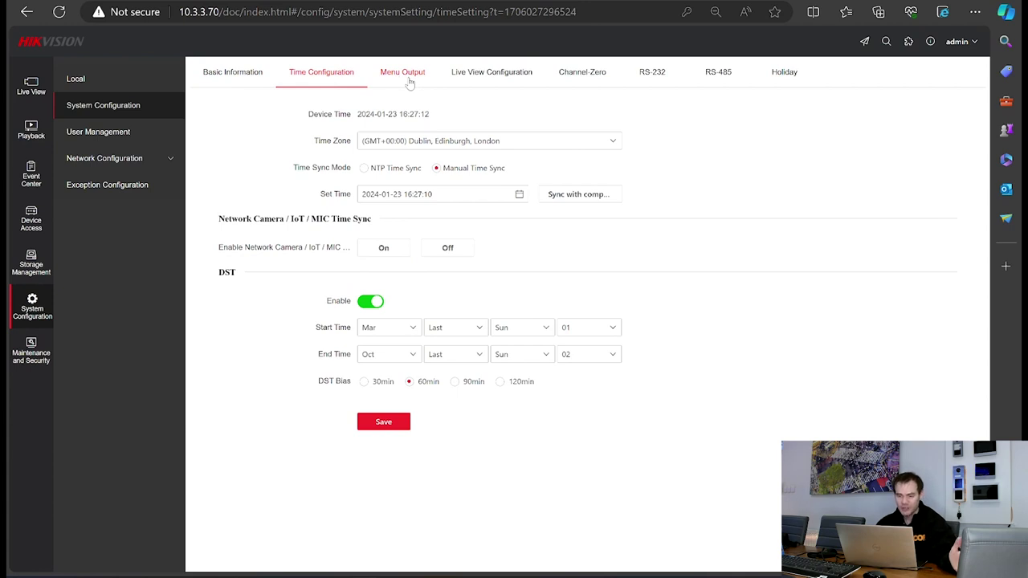
pyautogui.click(410, 83)
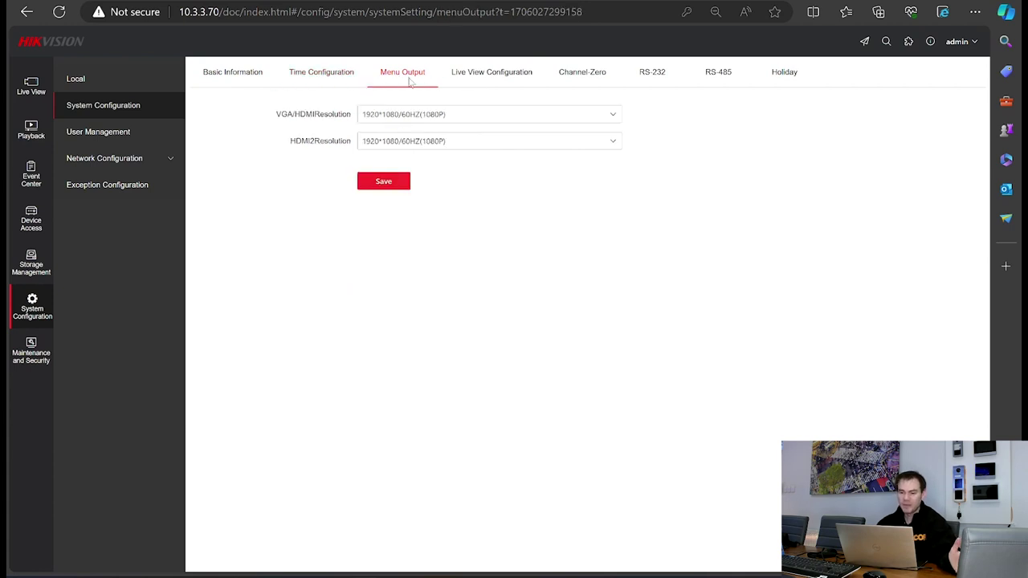
pyautogui.click(487, 75)
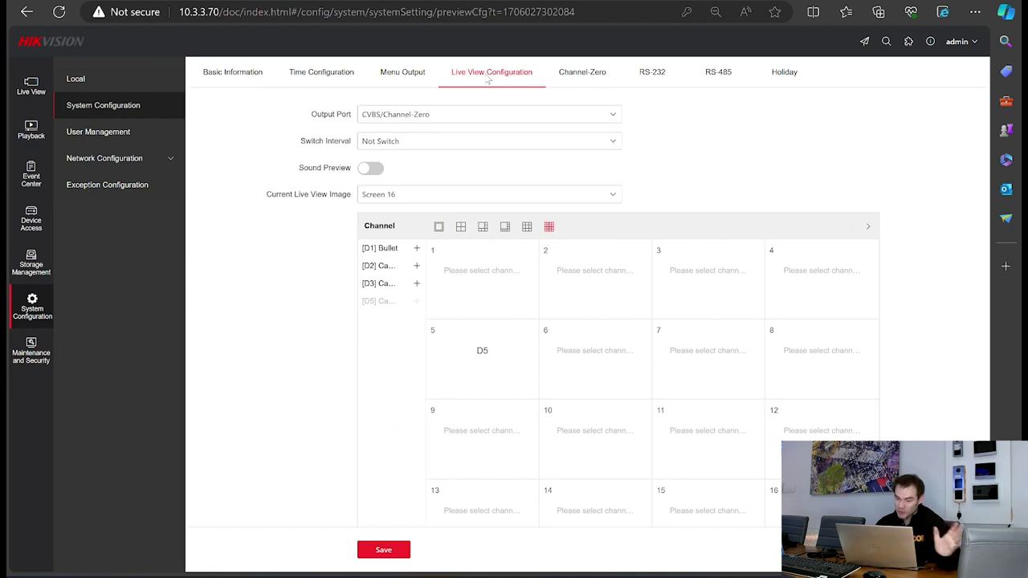
pyautogui.click(600, 84)
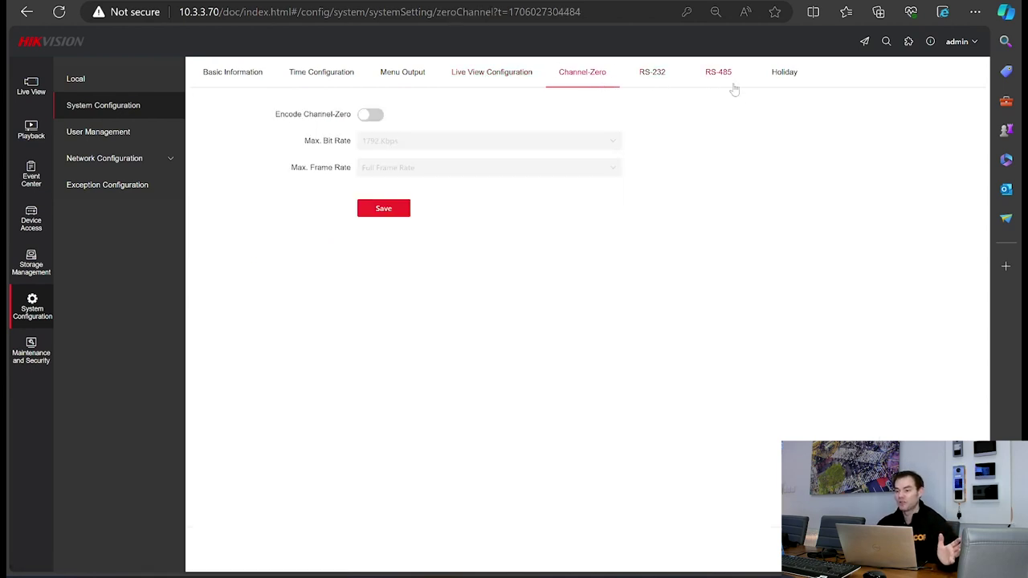
pyautogui.click(769, 85)
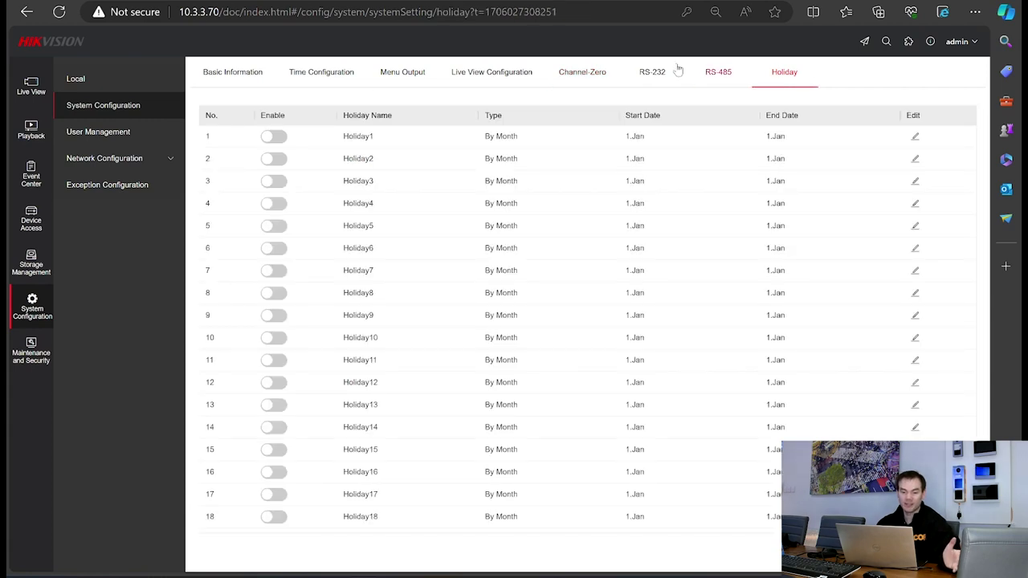
# Review the user management list, the TCP/IP network parameters and the Hik-Connect settings.
pyautogui.click(128, 133)
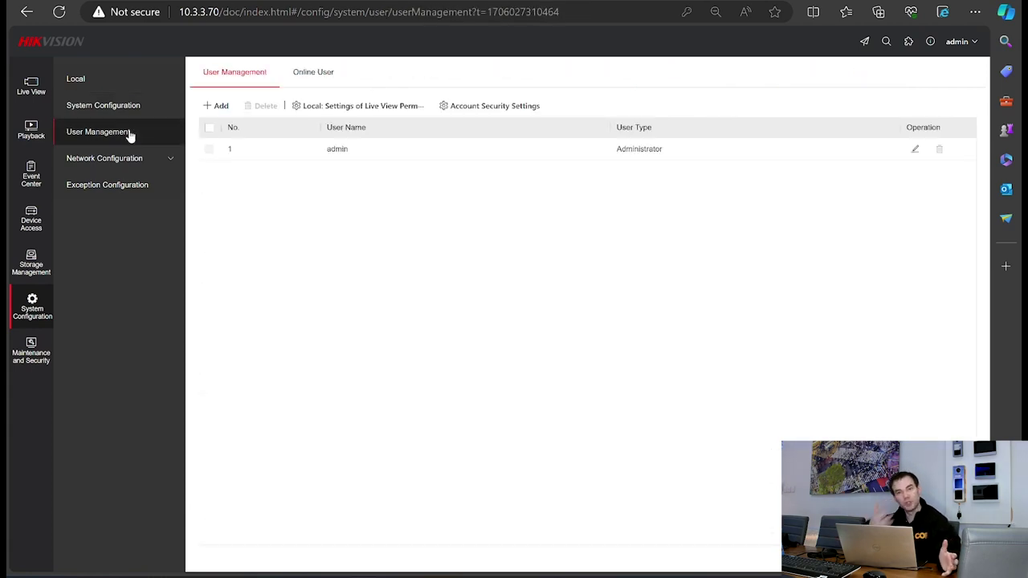
pyautogui.click(110, 162)
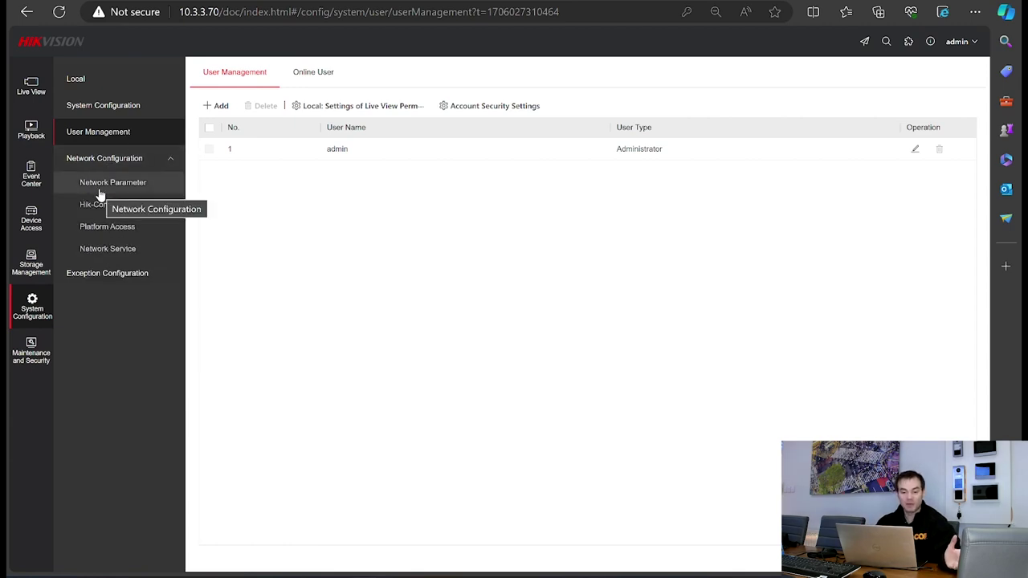
pyautogui.click(101, 193)
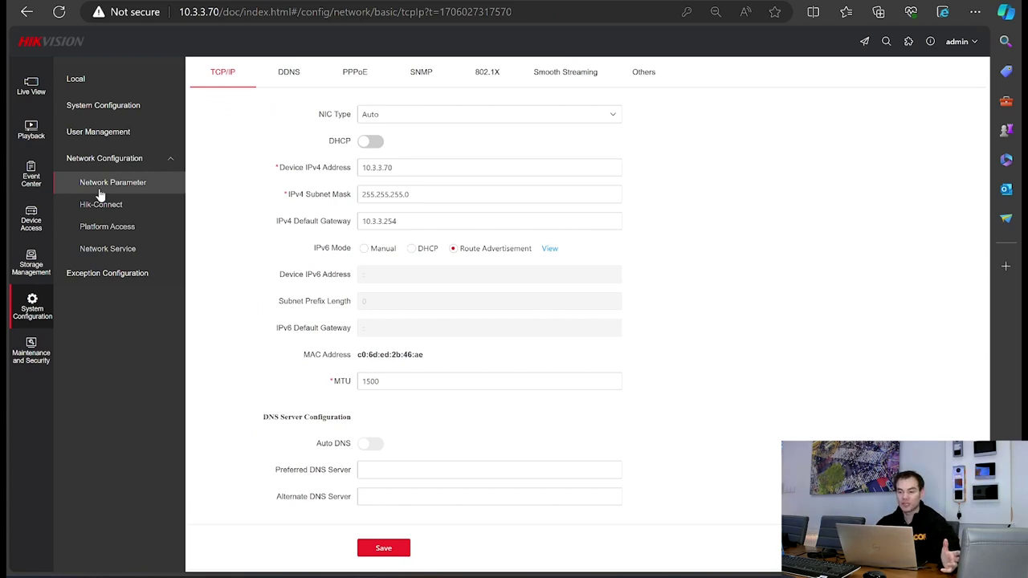
pyautogui.click(98, 205)
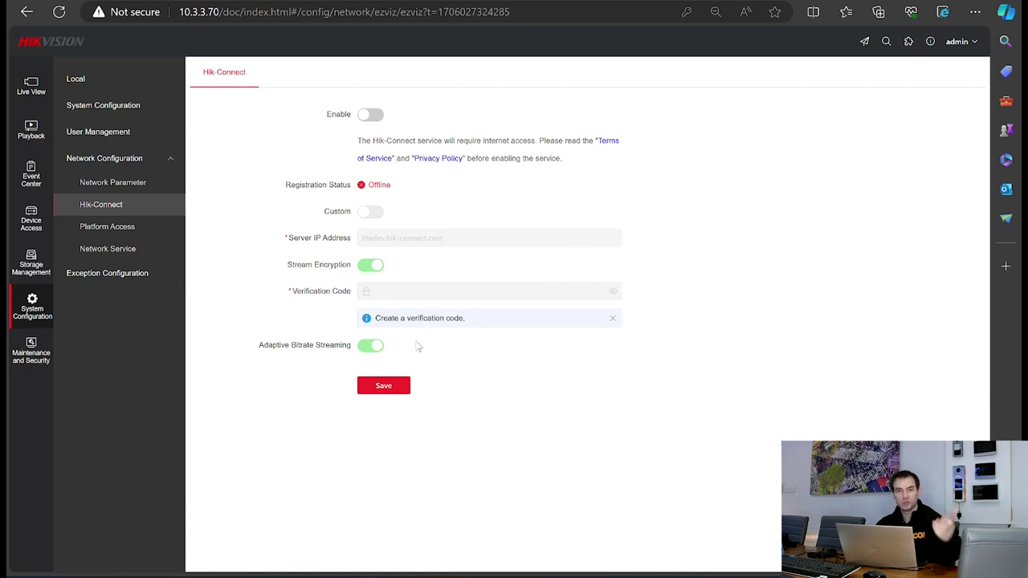
# Review the OTAP and ONVIF platform access settings and the HTTP(S) network service settings.
pyautogui.click(138, 229)
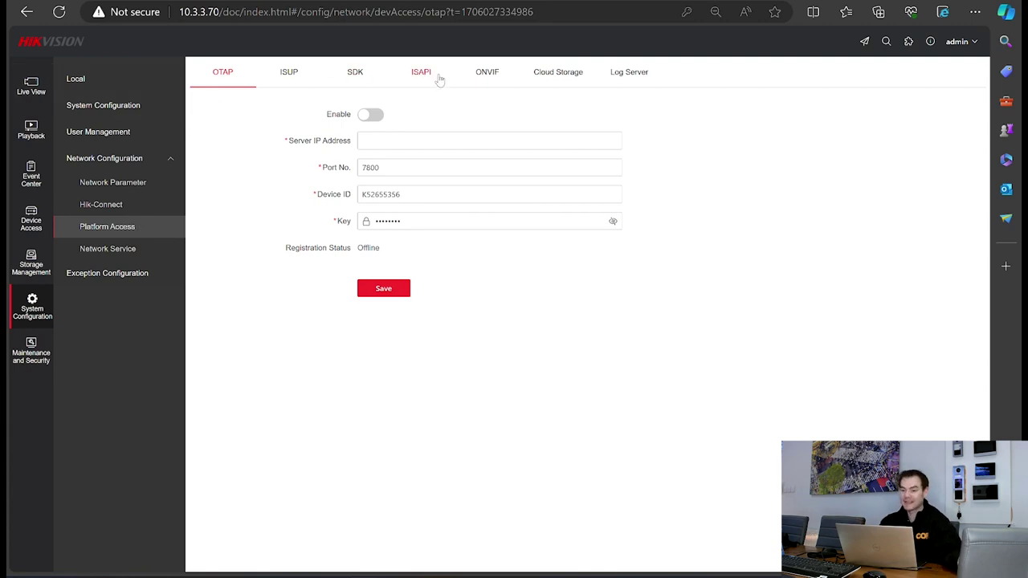
pyautogui.click(483, 80)
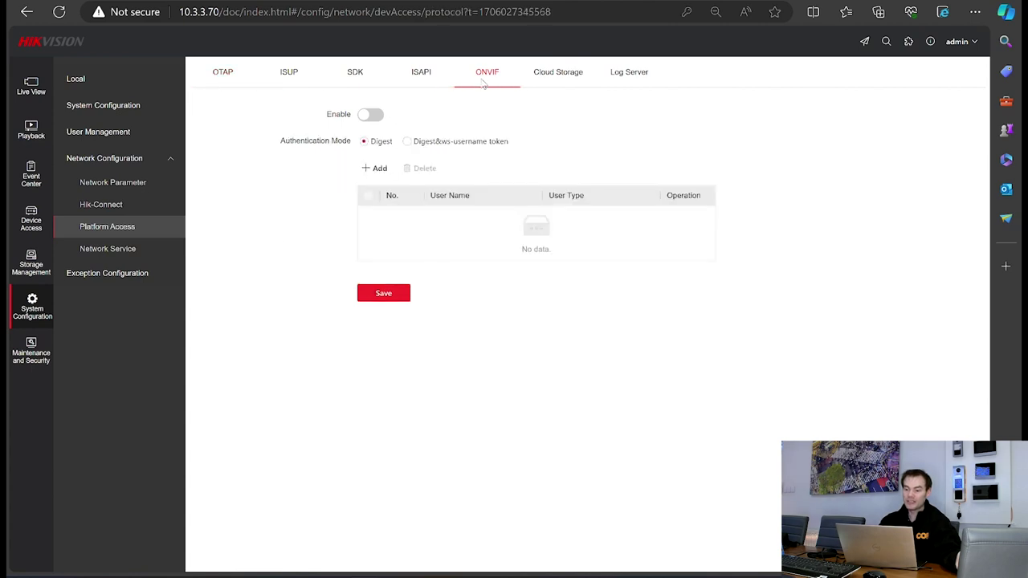
pyautogui.click(221, 78)
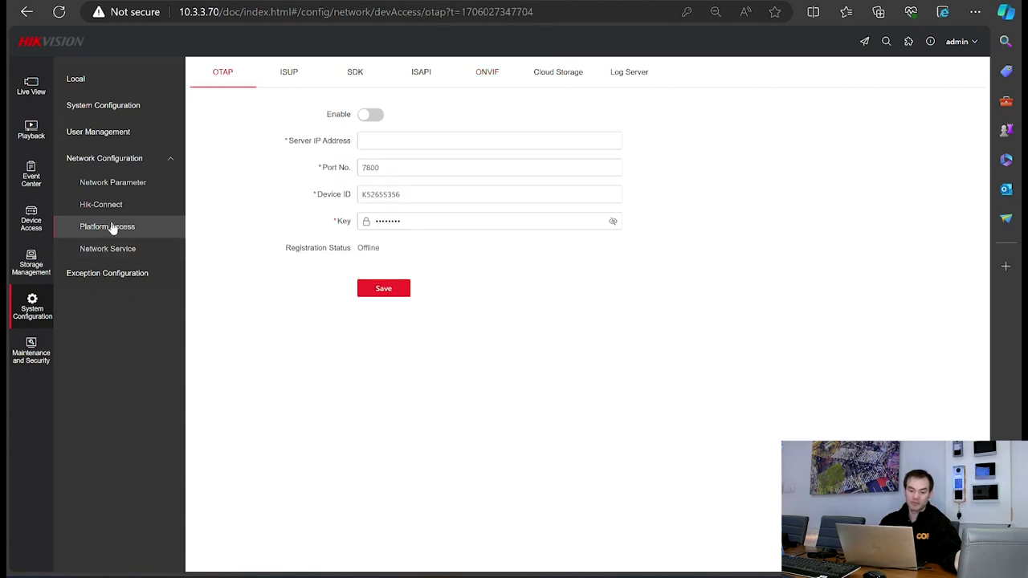
pyautogui.click(114, 256)
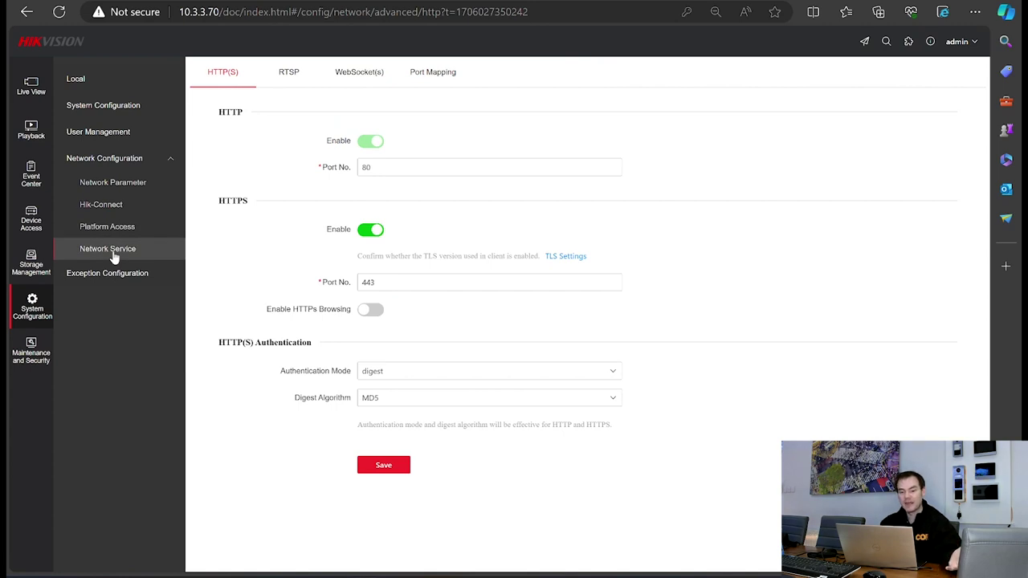
# Review the RTSP, WebSocket(s) and port mapping settings, including the UPnP mapping list, and the exception configuration.
pyautogui.click(302, 70)
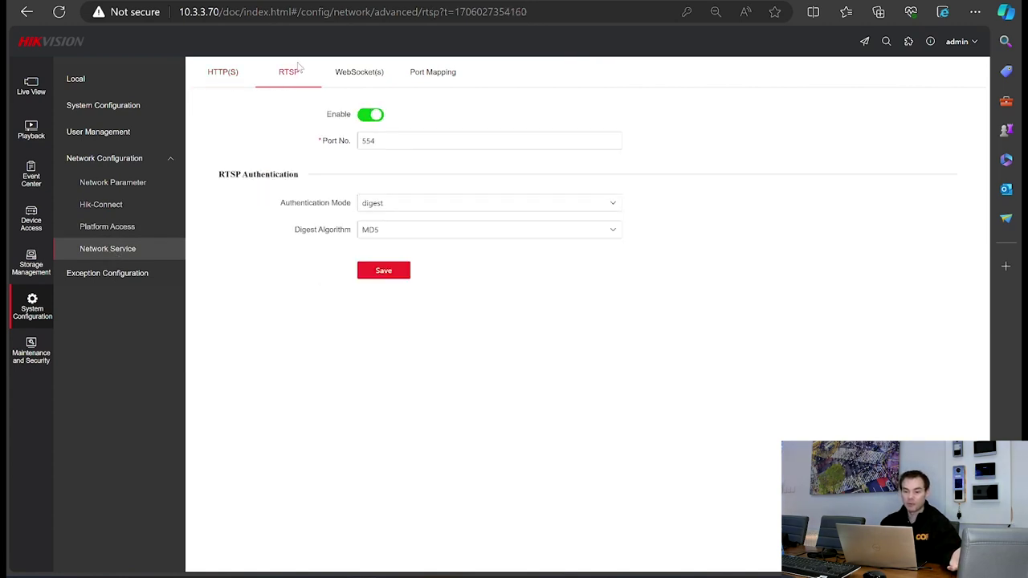
pyautogui.click(359, 79)
pyautogui.click(421, 81)
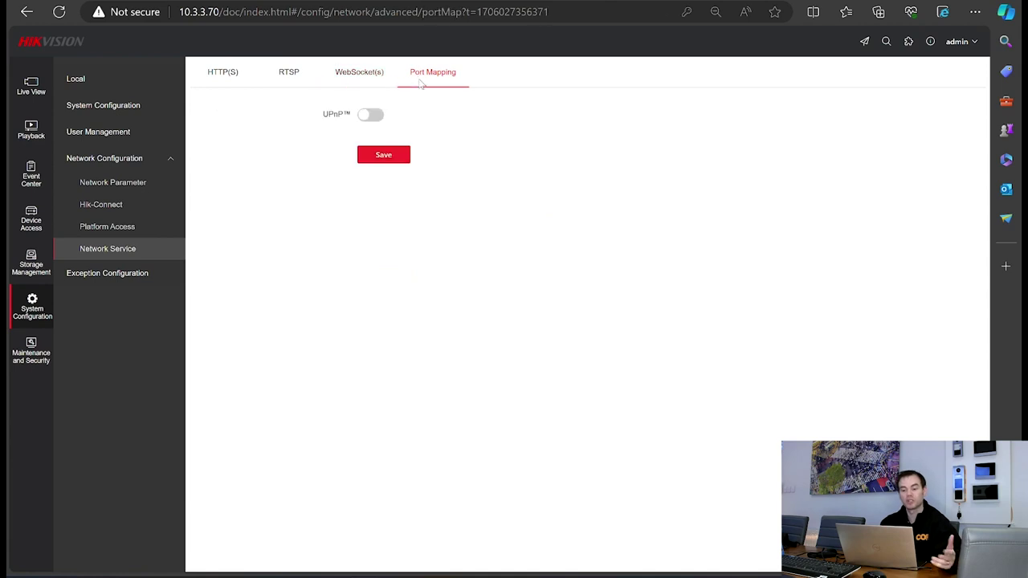
pyautogui.click(367, 116)
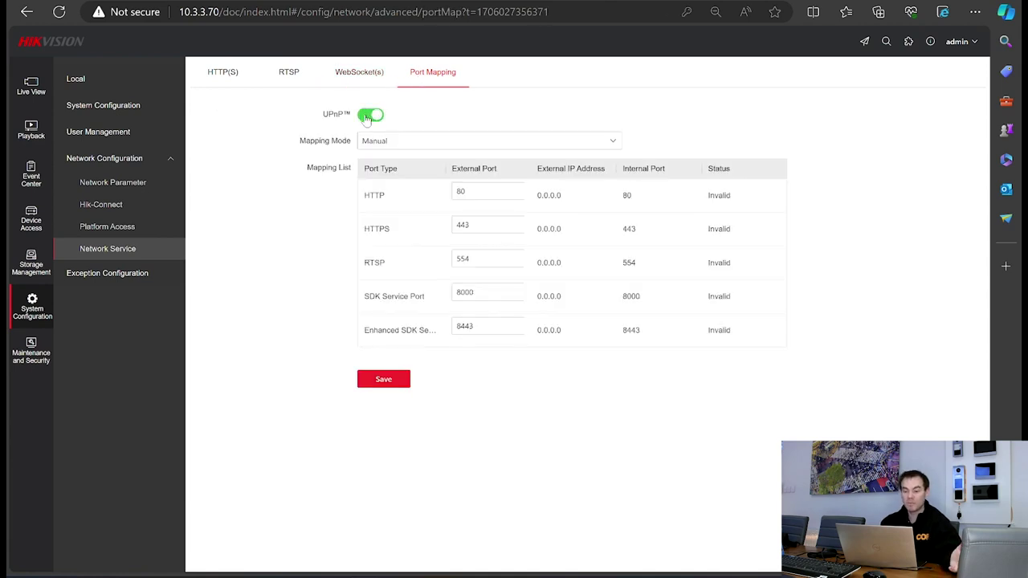
pyautogui.click(367, 117)
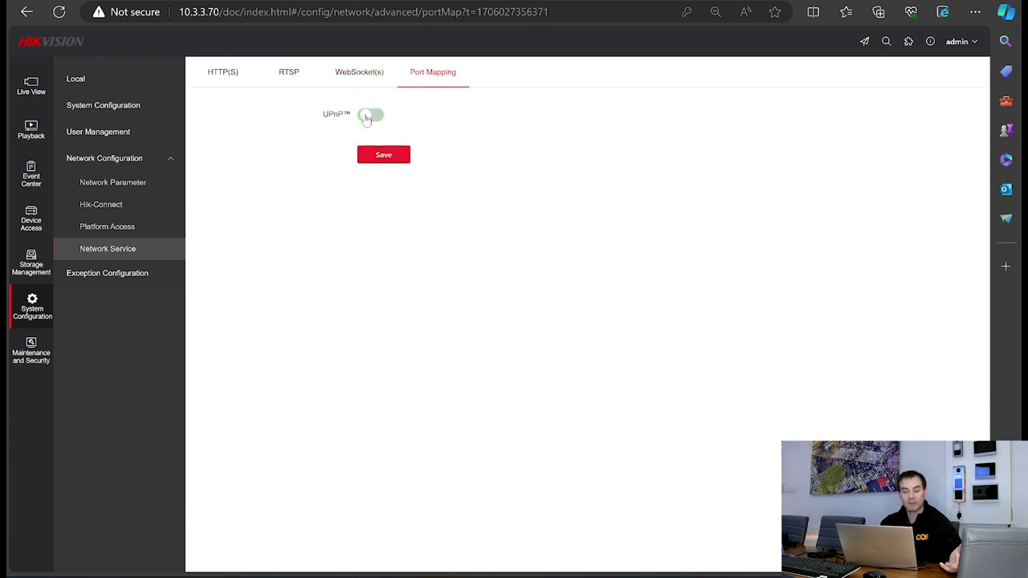
pyautogui.click(121, 273)
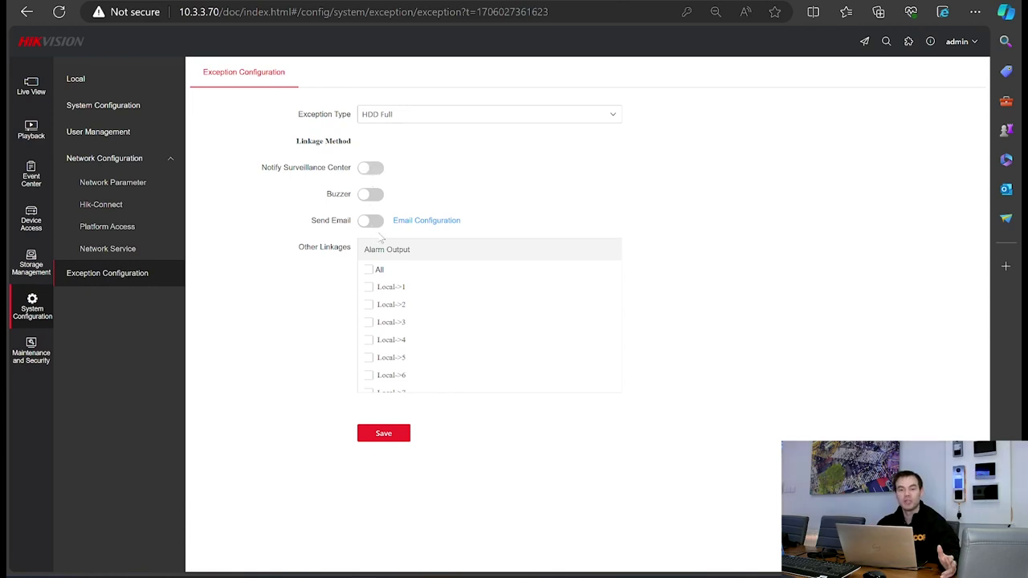
# Review the system maintenance page and the security settings, from IP and MAC address filtering to TLS, double verification and trusted root certificates.
pyautogui.click(24, 362)
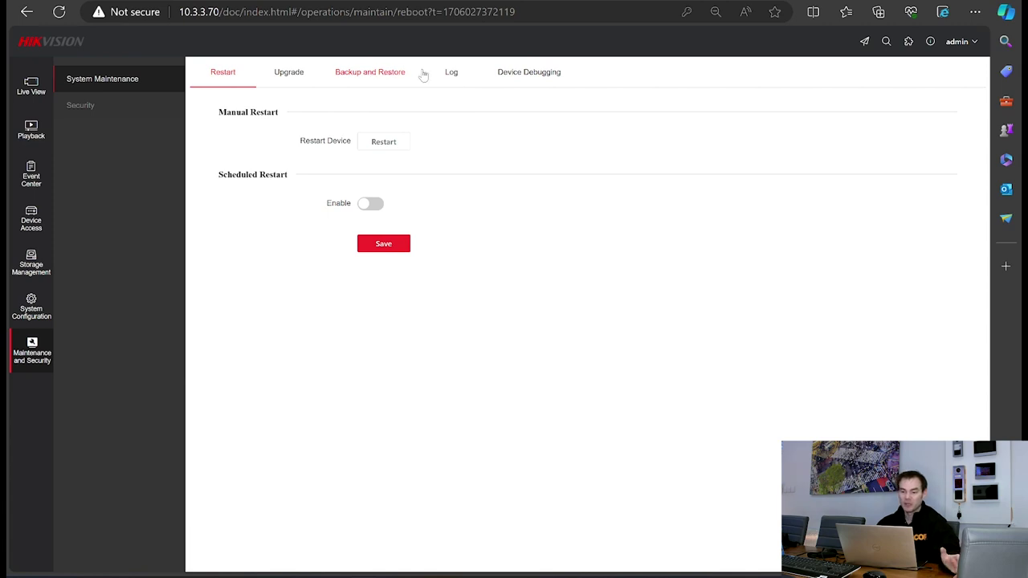
pyautogui.click(109, 114)
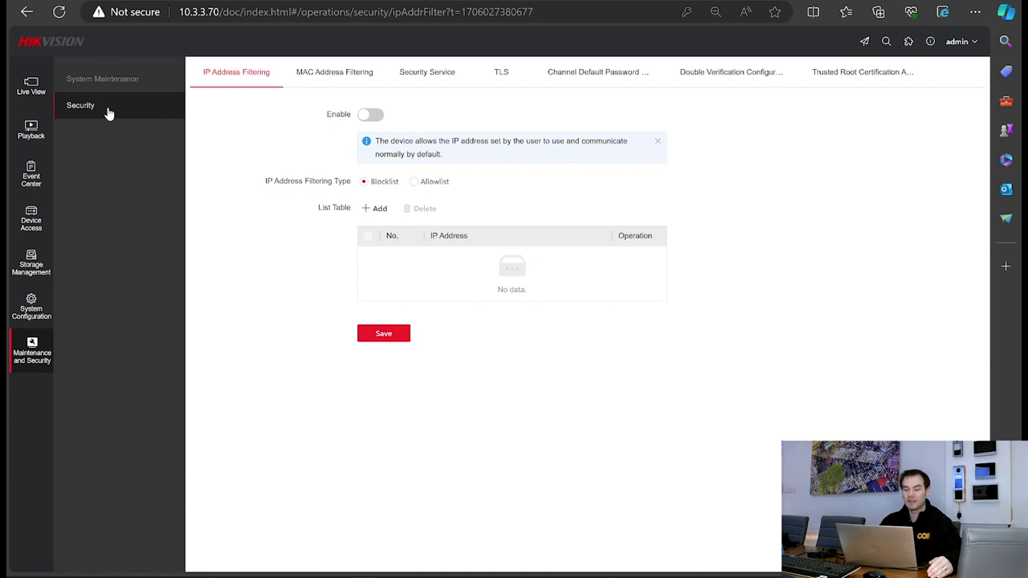
pyautogui.click(345, 76)
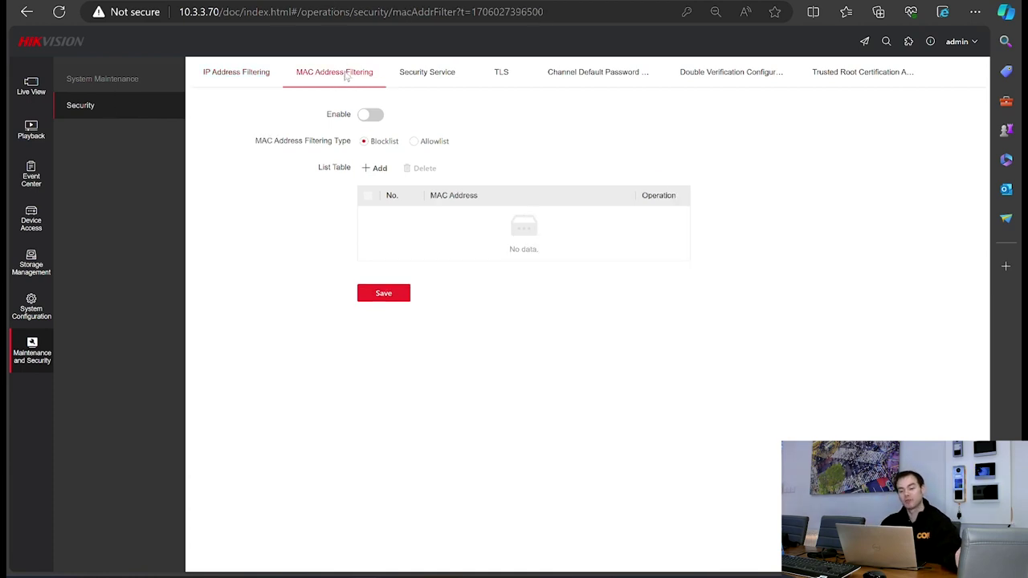
pyautogui.click(434, 77)
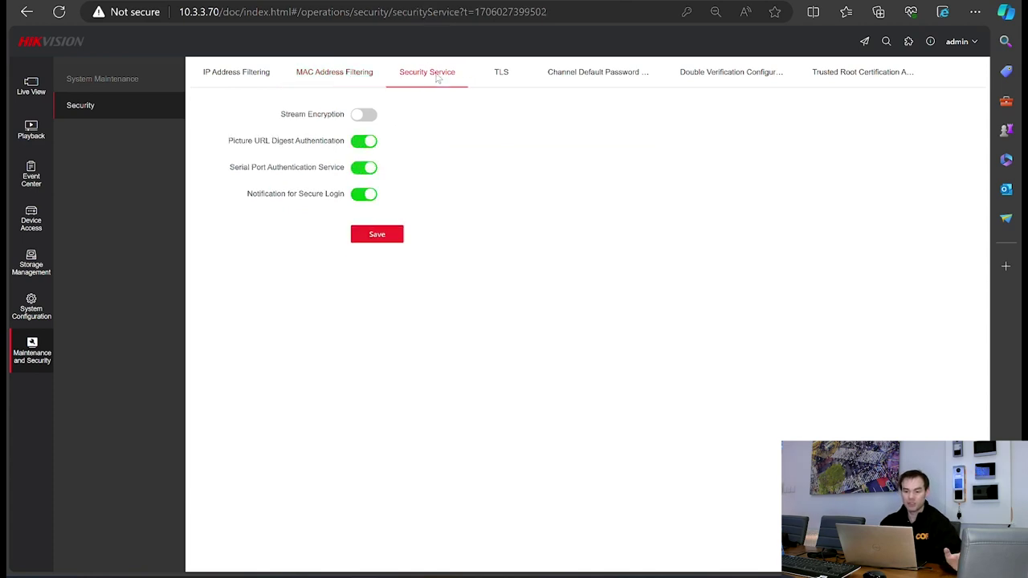
pyautogui.click(511, 80)
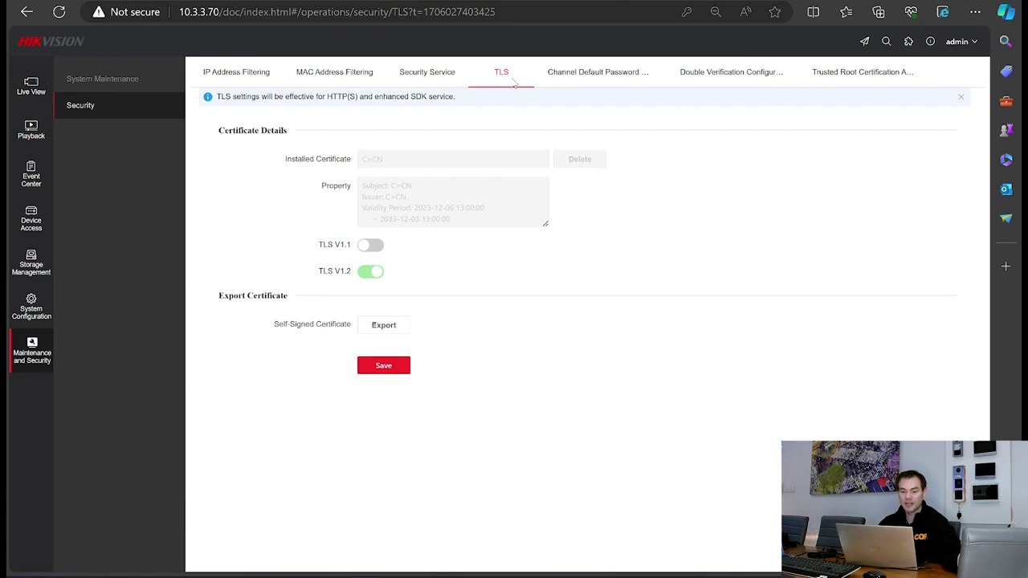
pyautogui.click(602, 77)
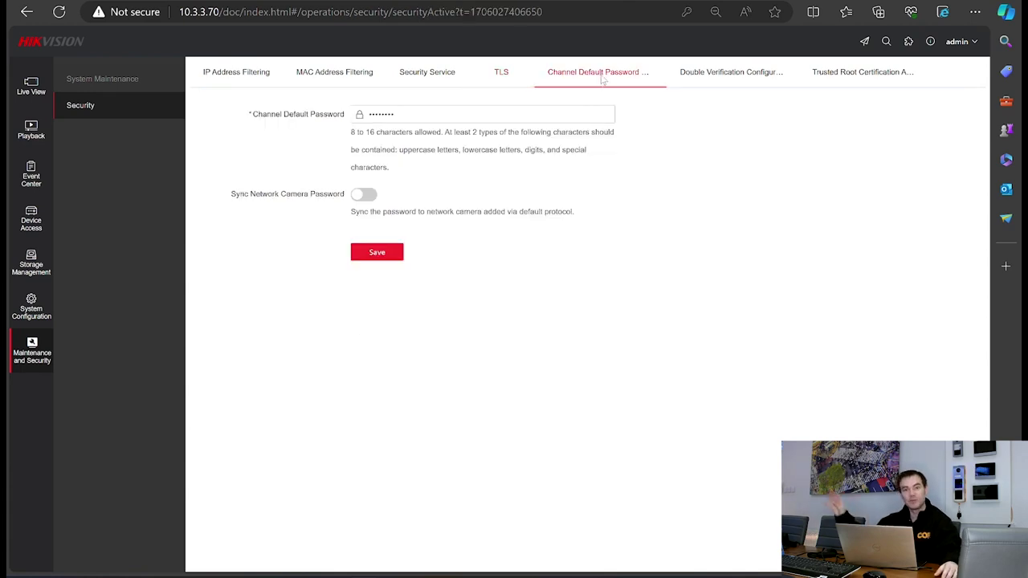
pyautogui.click(706, 77)
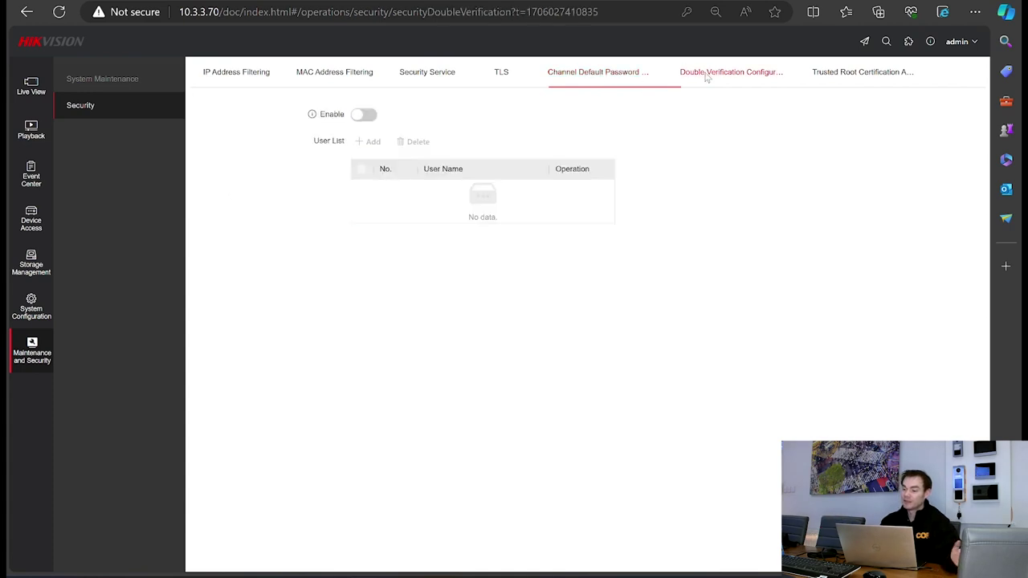
pyautogui.click(875, 77)
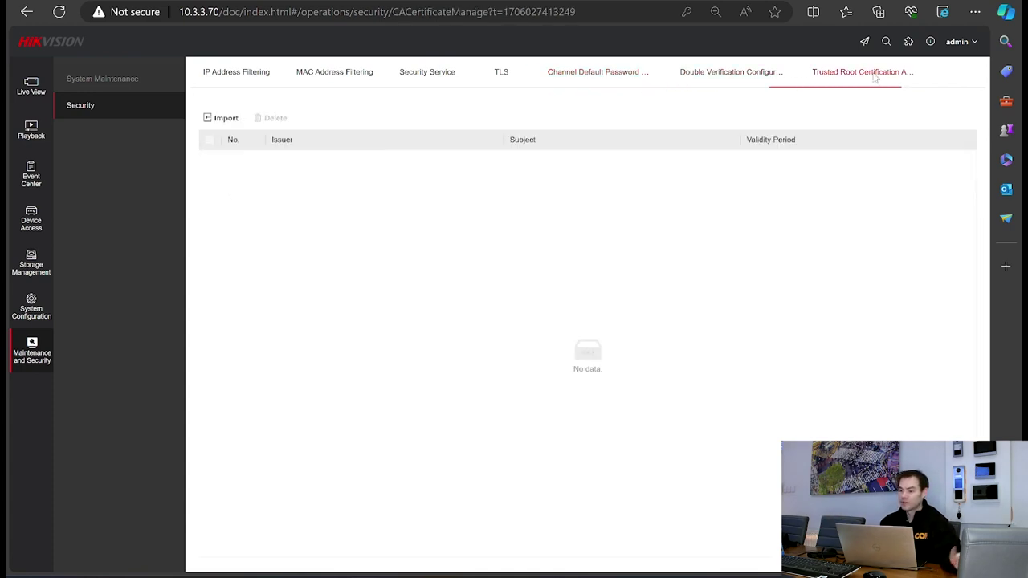
pyautogui.click(225, 74)
# Return to the live view, dismiss the login message and start the camera streams.
pyautogui.click(34, 90)
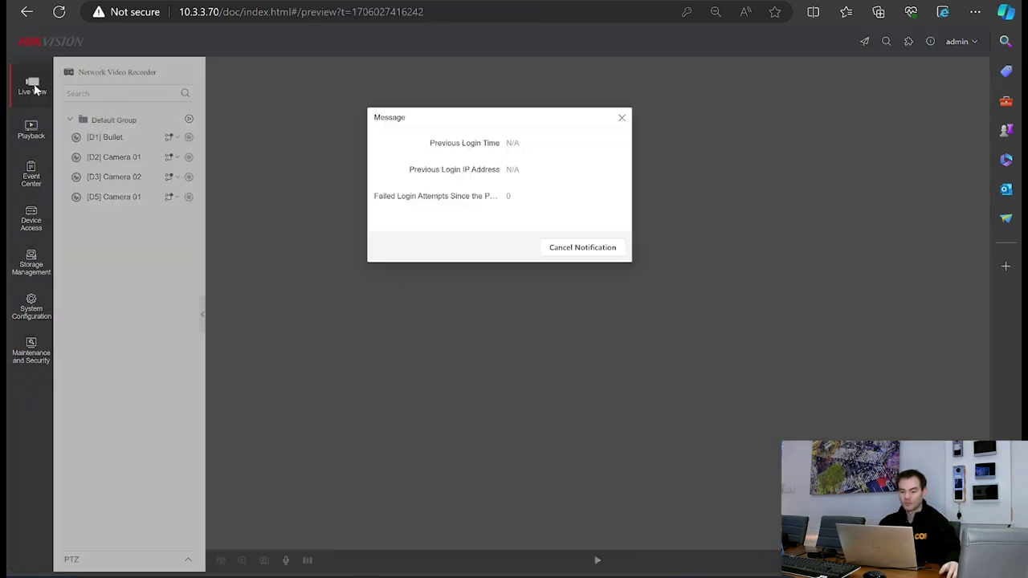
pyautogui.click(621, 117)
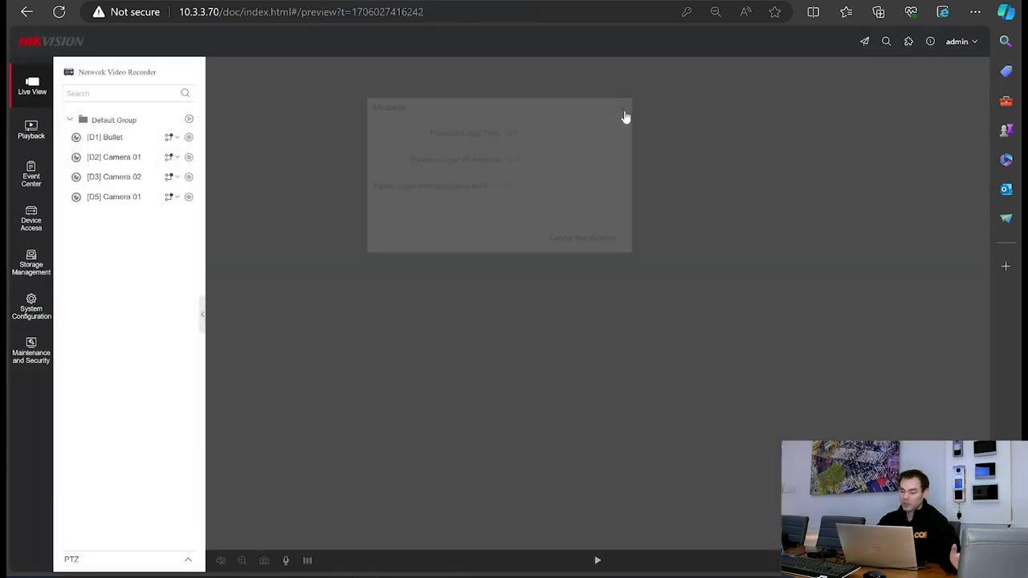
pyautogui.click(597, 561)
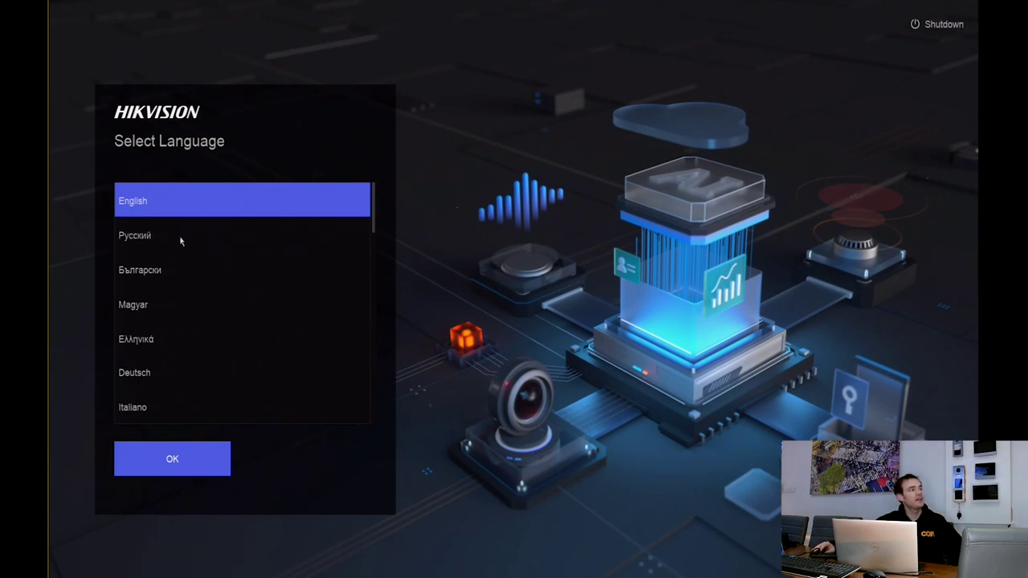
# Switch to the recorder's local interface, choose English and log in with the unlock pattern.
pyautogui.click(148, 458)
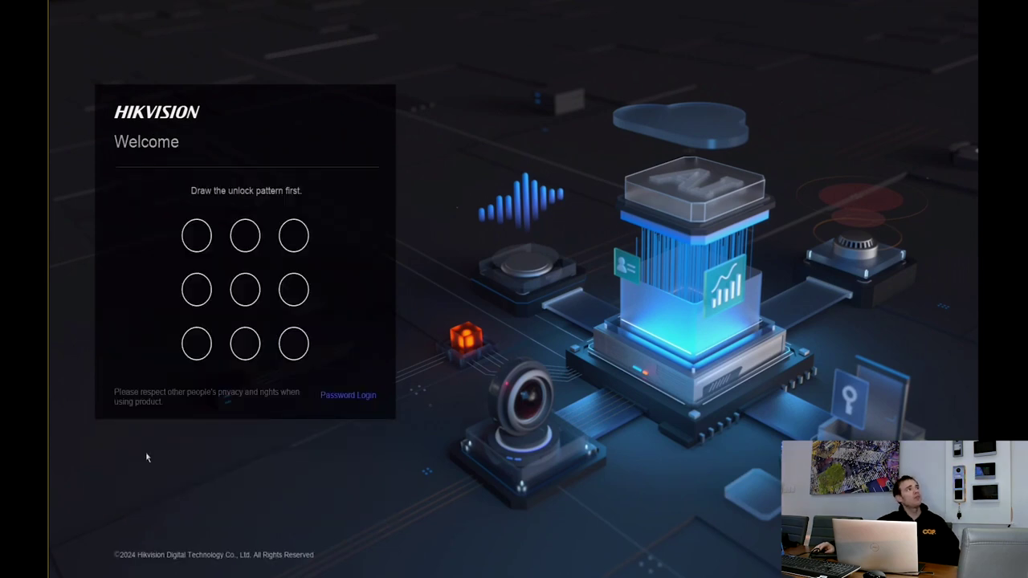
pyautogui.moveTo(303, 233)
pyautogui.mouseDown()
pyautogui.moveTo(193, 249)
pyautogui.moveTo(178, 340)
pyautogui.moveTo(289, 347)
pyautogui.mouseUp()
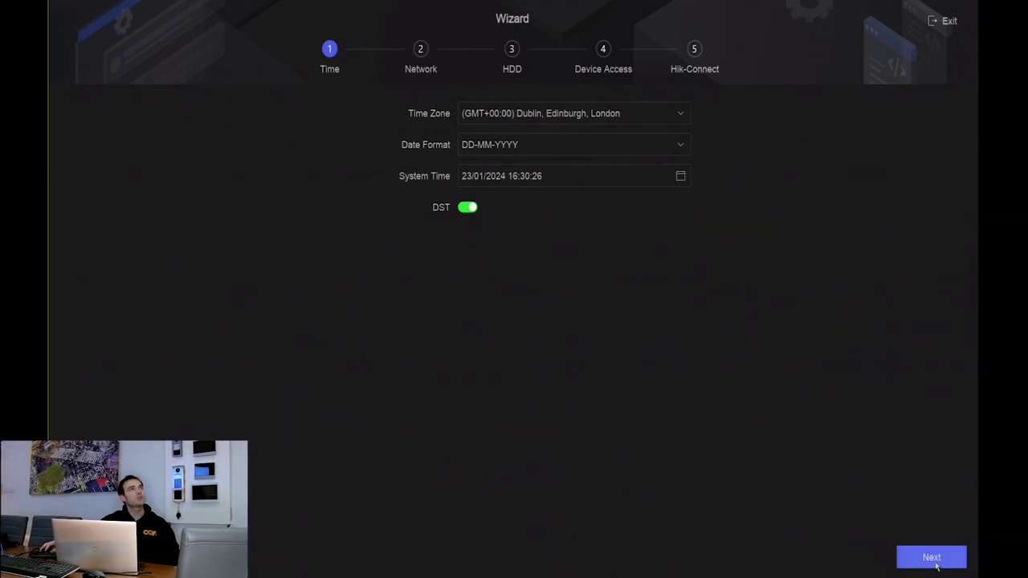
# Accept the setup wizard's time settings and set the preferred DNS server to 8.8.8.8 in the network settings.
pyautogui.click(935, 569)
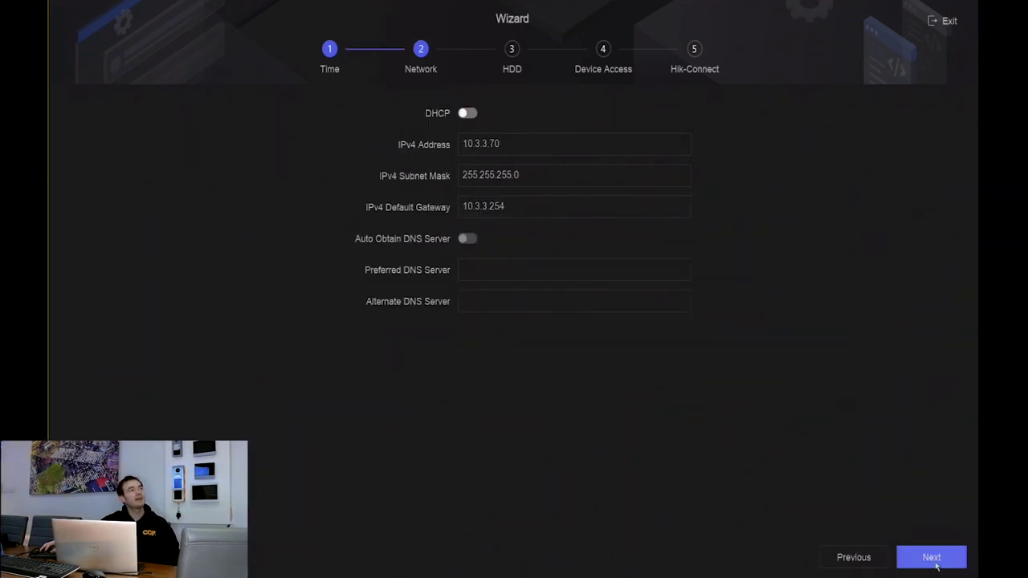
pyautogui.click(469, 276)
pyautogui.click(514, 348)
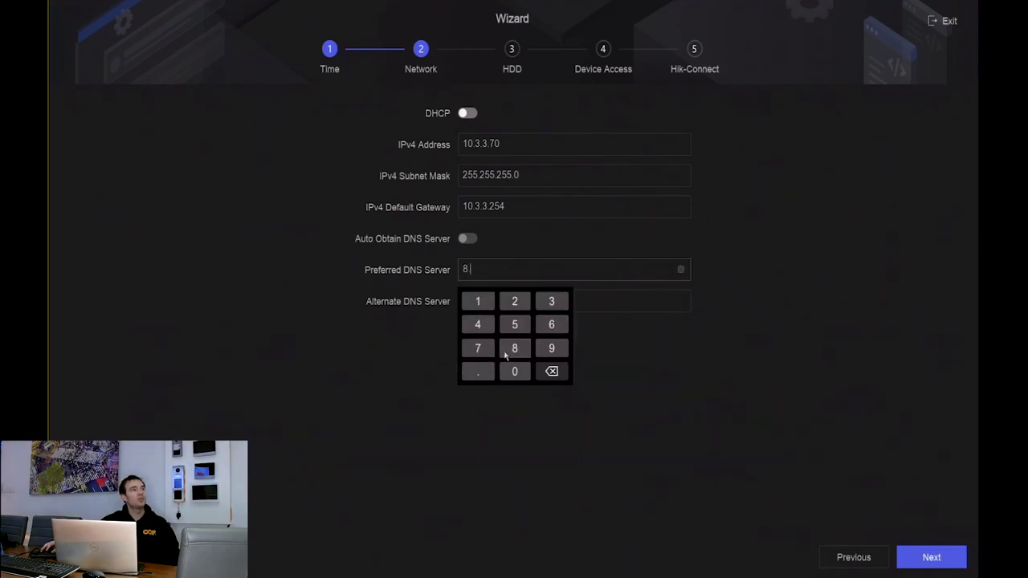
pyautogui.click(478, 371)
pyautogui.click(514, 348)
pyautogui.click(478, 371)
pyautogui.click(510, 346)
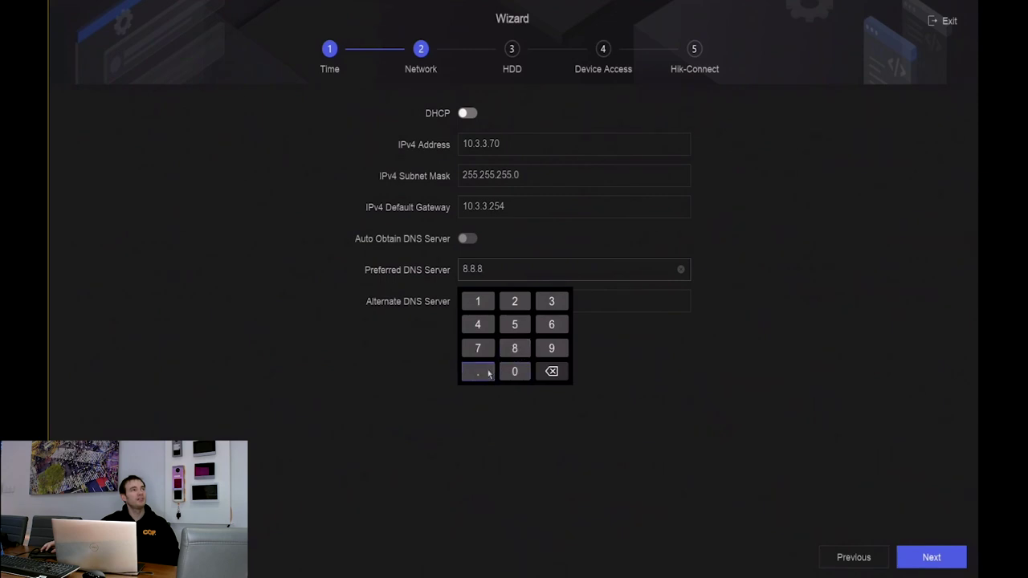
pyautogui.click(478, 372)
pyautogui.click(514, 348)
pyautogui.click(678, 377)
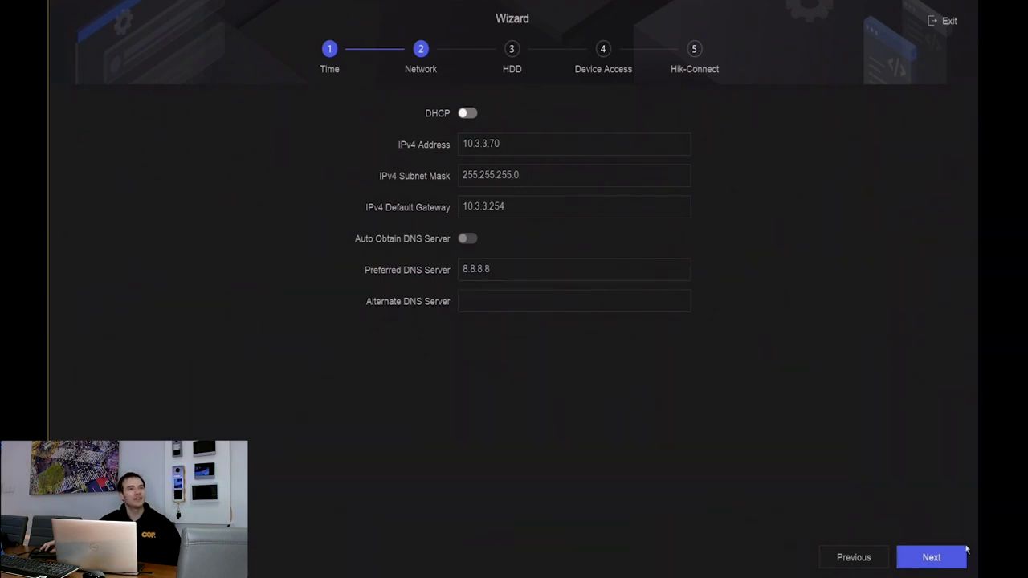
pyautogui.click(934, 557)
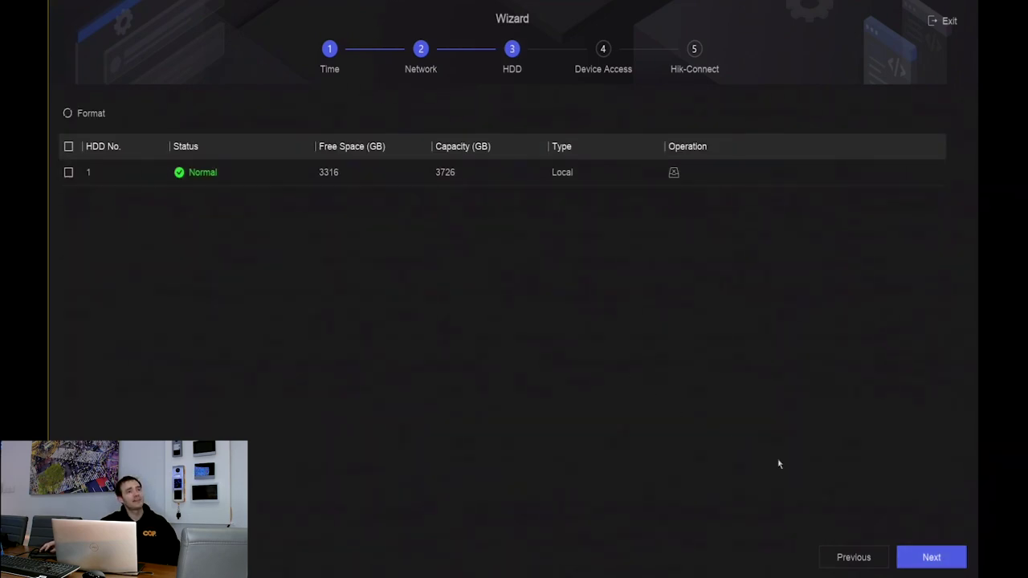
# Continue the wizard through the HDD and device access stages without formatting the drive or adding any online device.
pyautogui.click(929, 561)
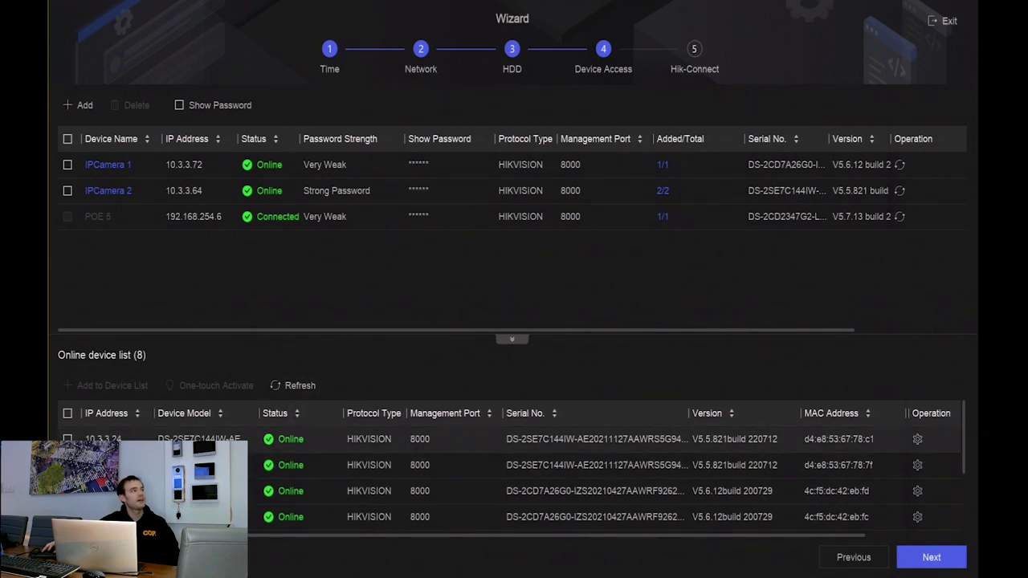
pyautogui.click(67, 438)
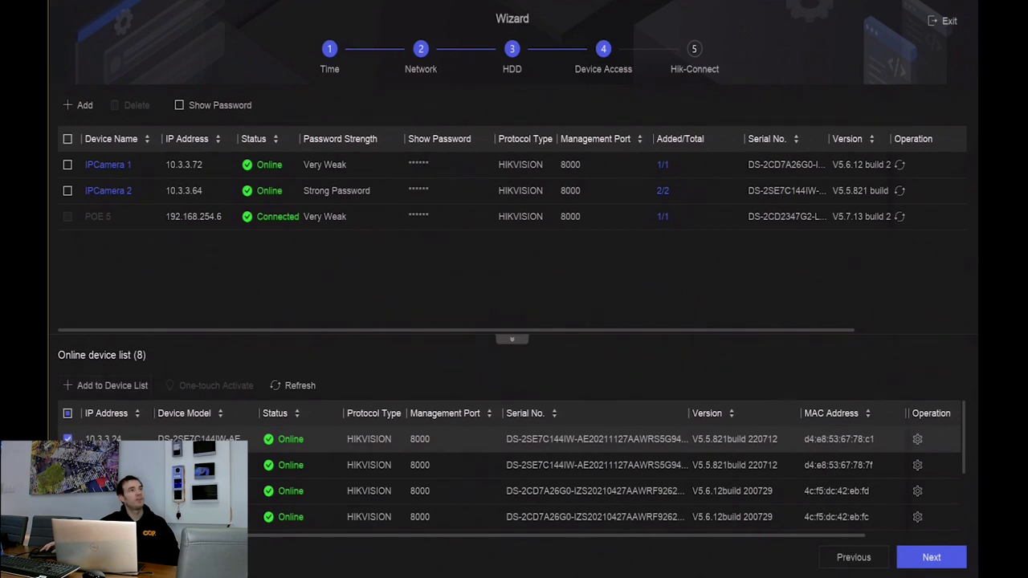
pyautogui.click(67, 439)
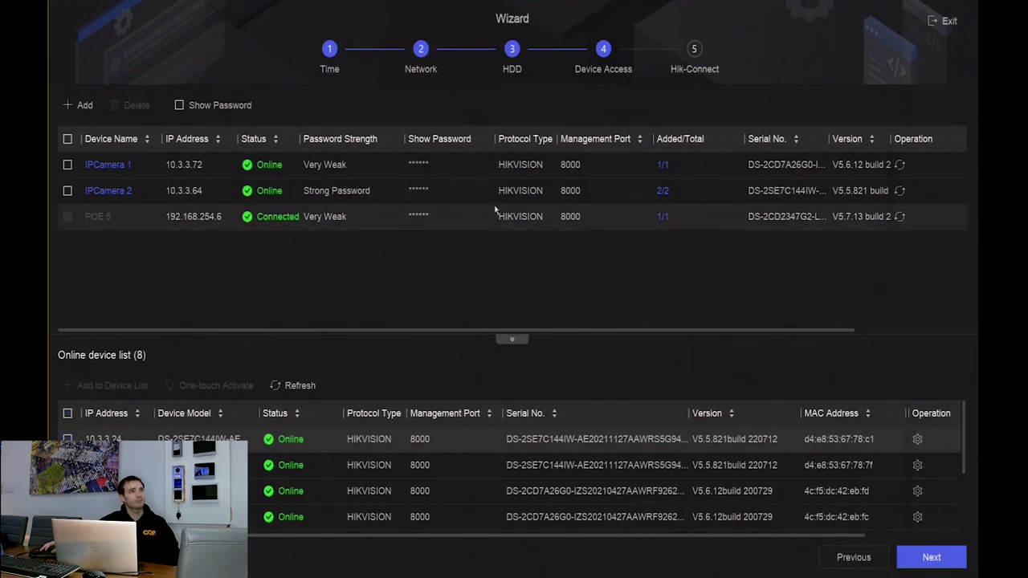
pyautogui.click(932, 556)
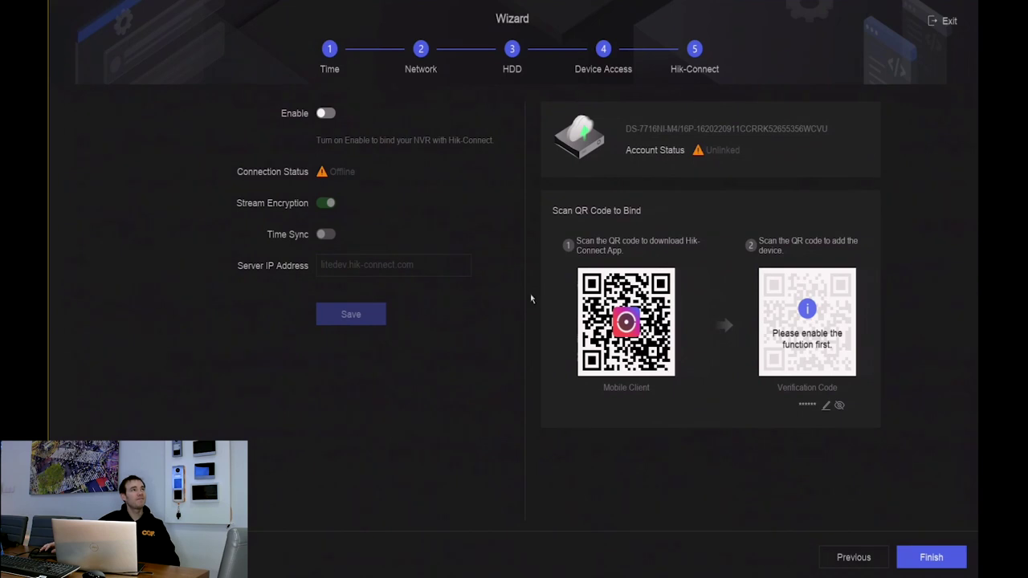
# Enable Hik-Connect by accepting the service terms, and switch it off again.
pyautogui.click(324, 114)
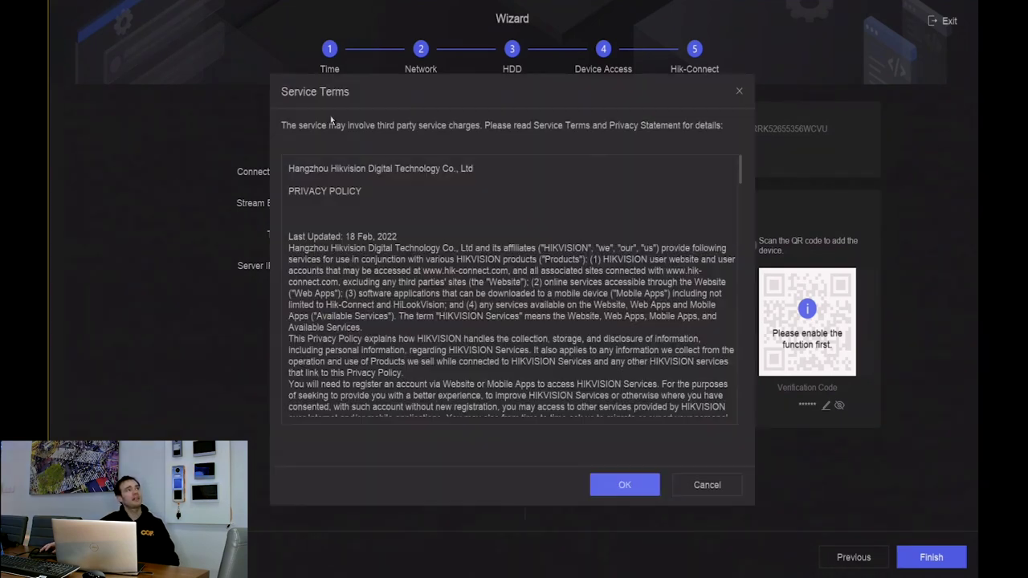
pyautogui.click(624, 485)
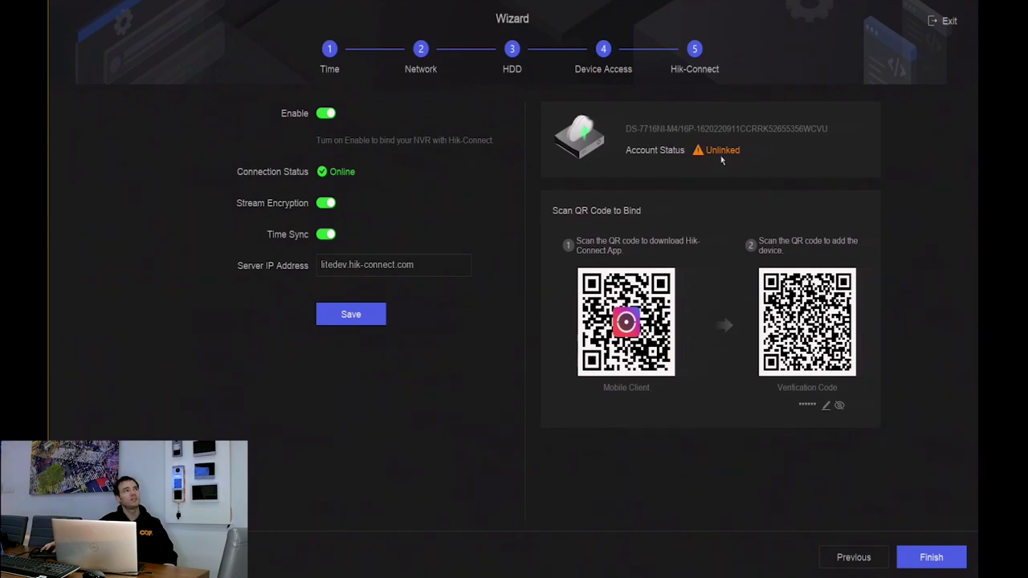
pyautogui.click(327, 115)
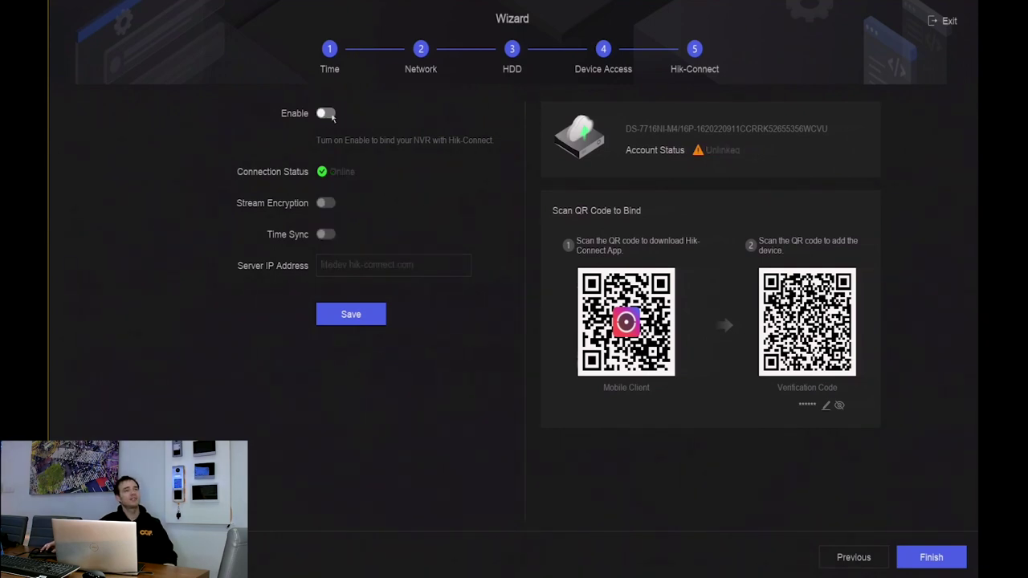
# Finish the setup wizard, skip the password recovery method and start using the recorder.
pyautogui.click(929, 560)
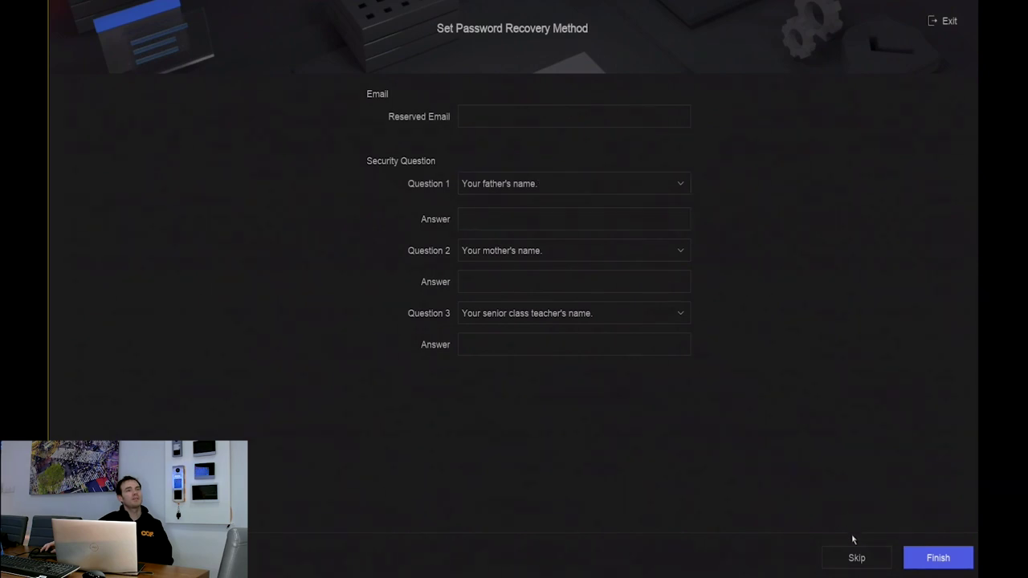
pyautogui.click(845, 559)
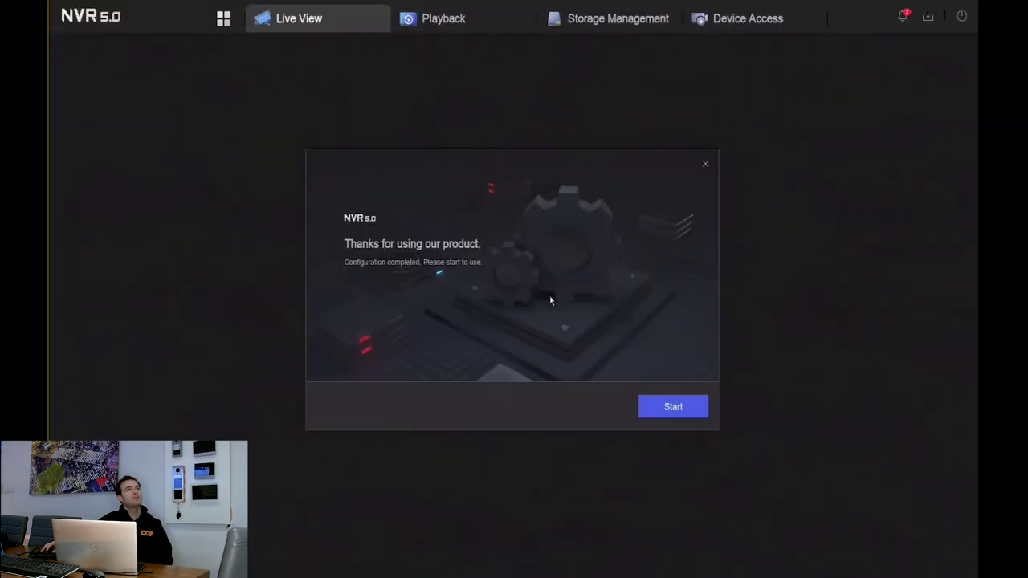
pyautogui.click(677, 410)
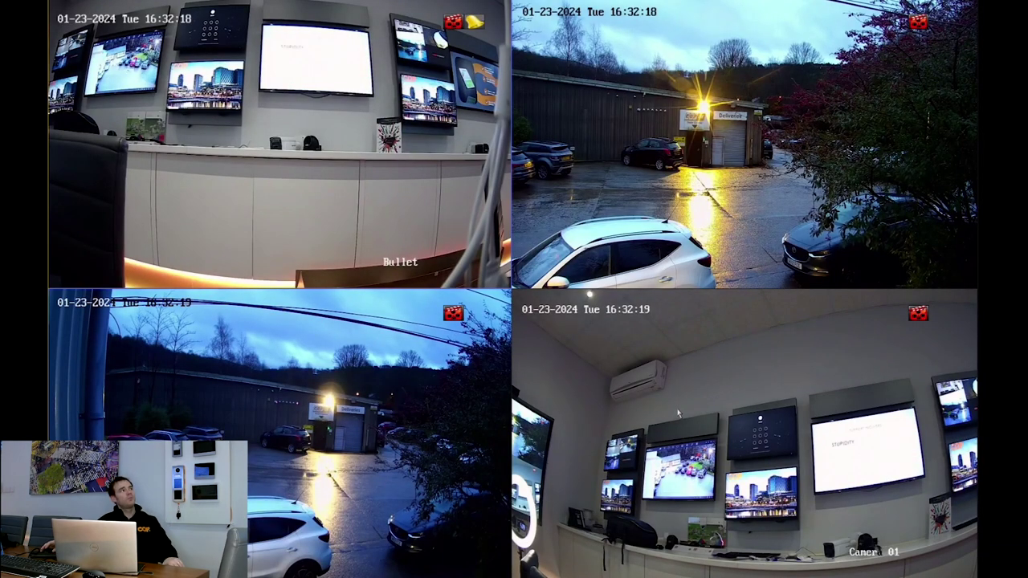
# Exit full screen in the four-camera live view to show the recorder's main interface.
pyautogui.moveTo(666, 408)
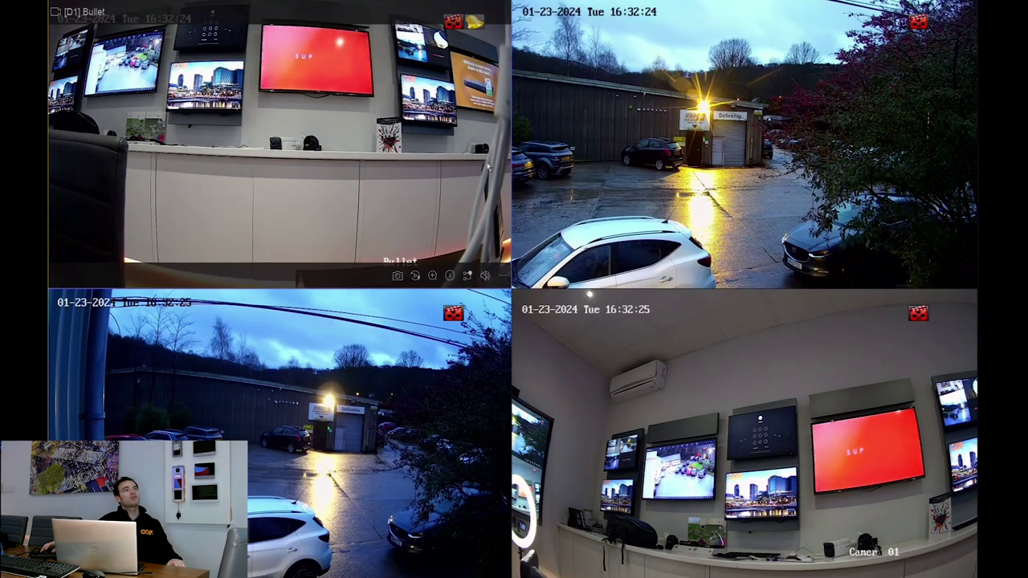
pyautogui.rightClick(560, 180)
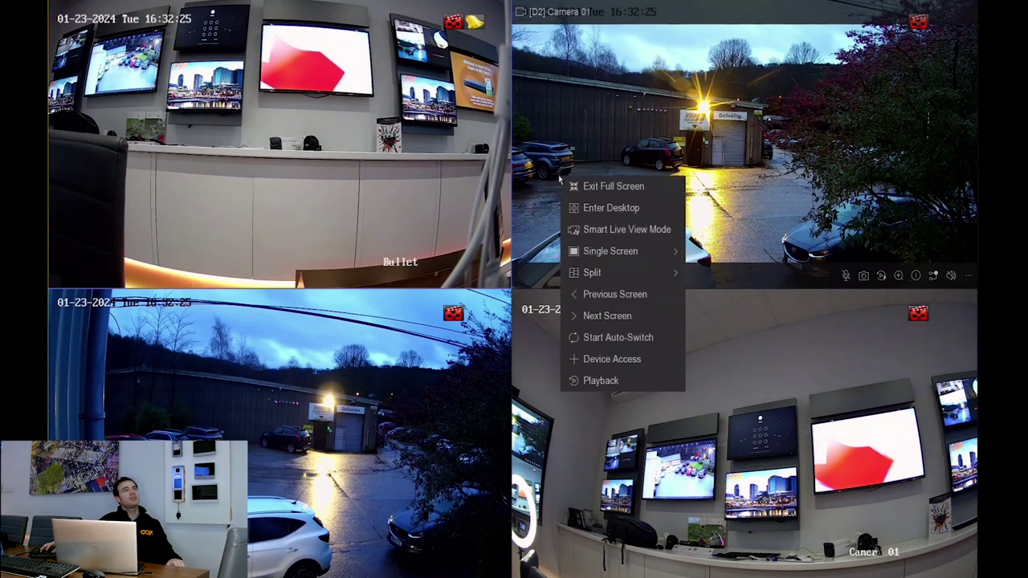
pyautogui.click(613, 186)
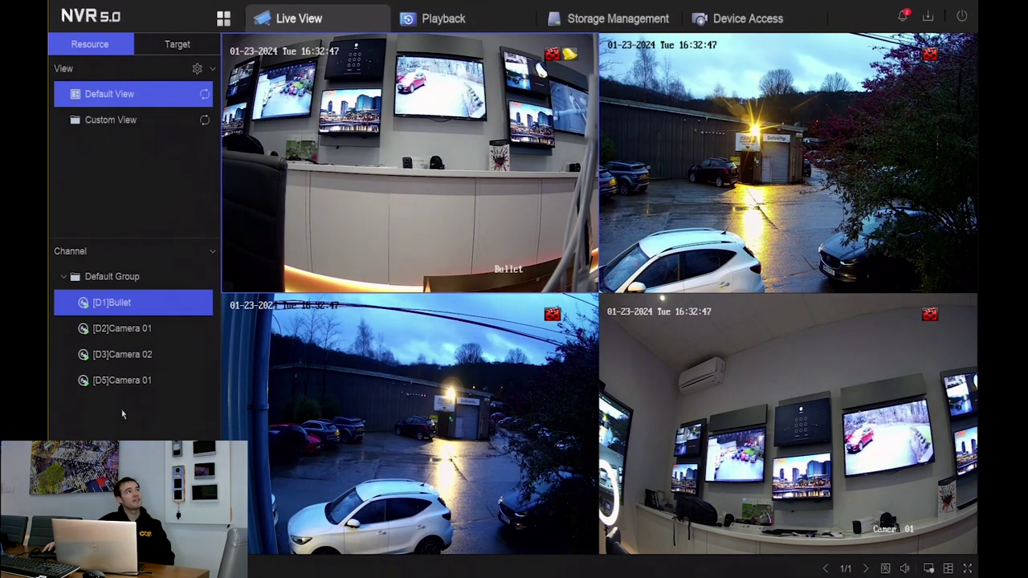
# Look through the playback modes, including event, slice and sub-period playback, and return to the standard playback mode.
pyautogui.click(455, 27)
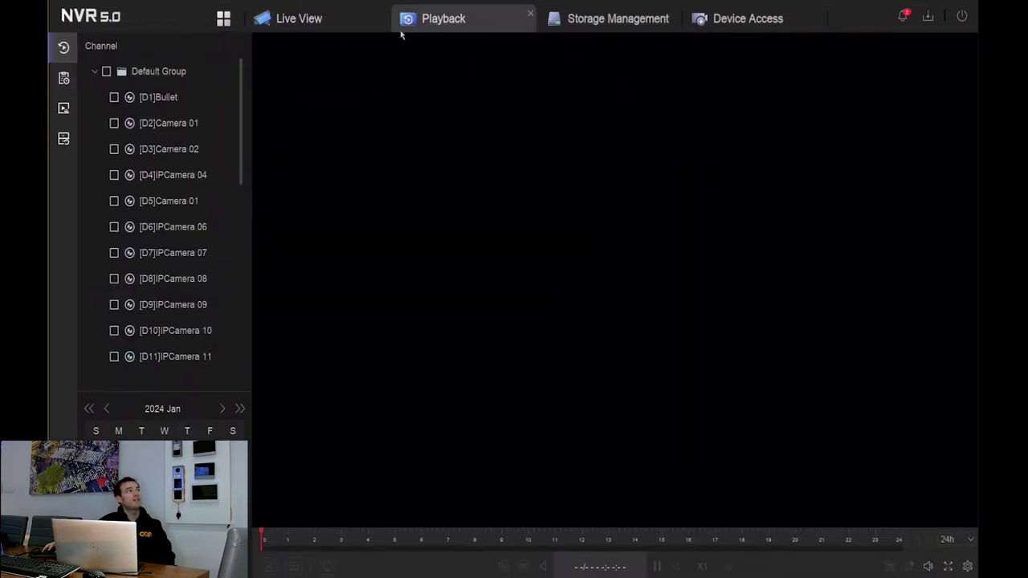
pyautogui.click(65, 90)
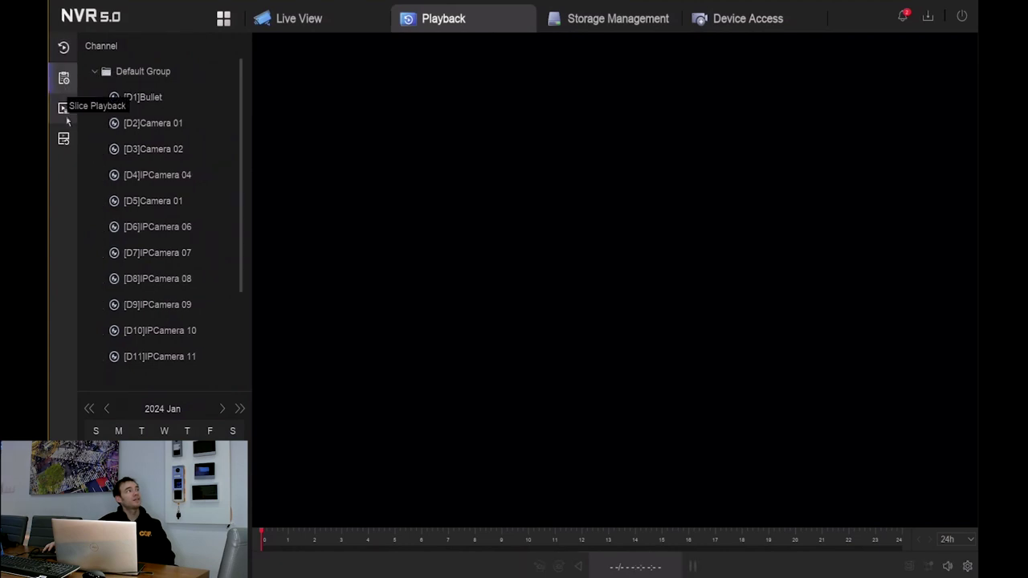
pyautogui.click(66, 109)
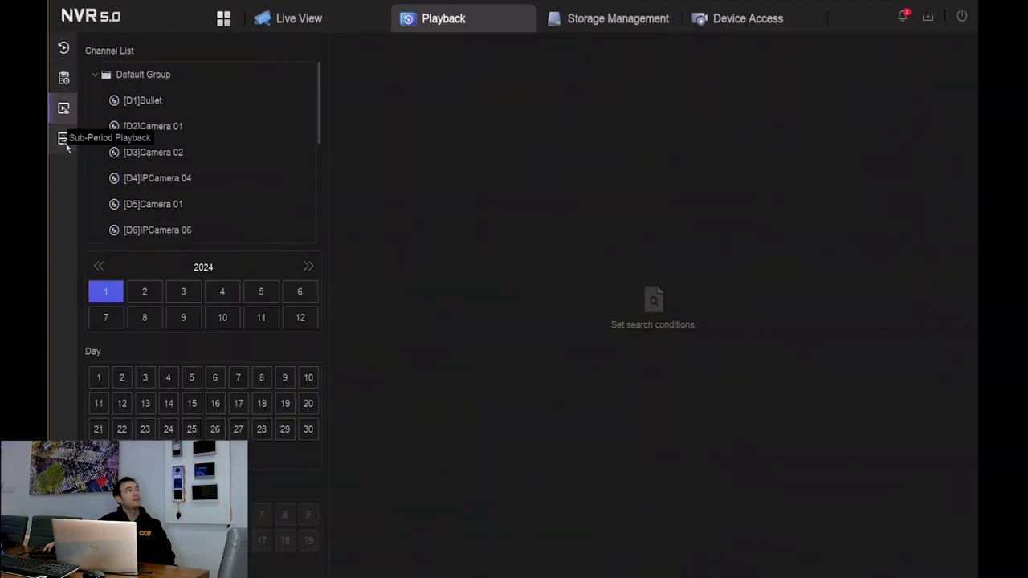
pyautogui.click(66, 142)
pyautogui.click(64, 107)
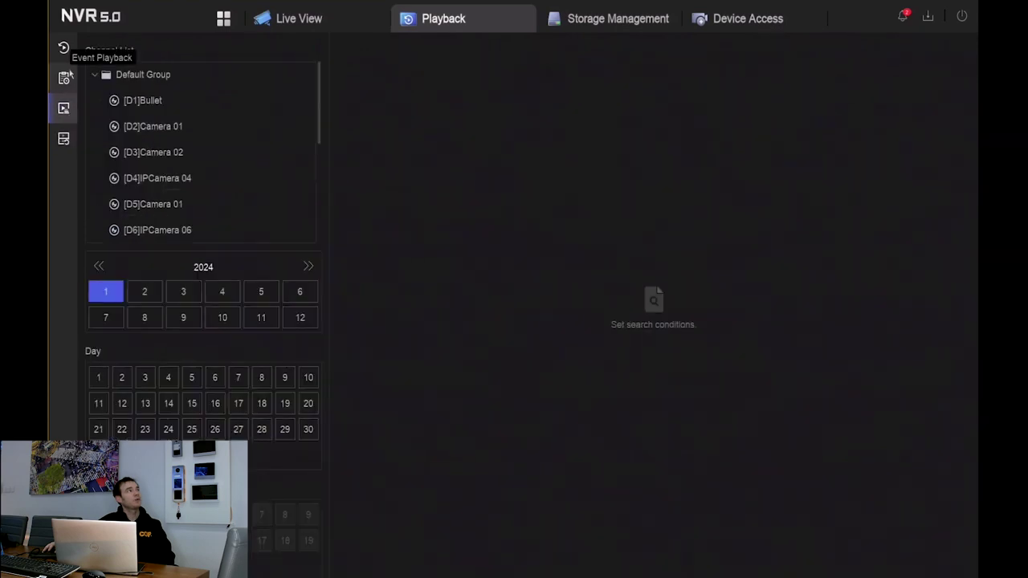
pyautogui.click(63, 77)
pyautogui.click(64, 47)
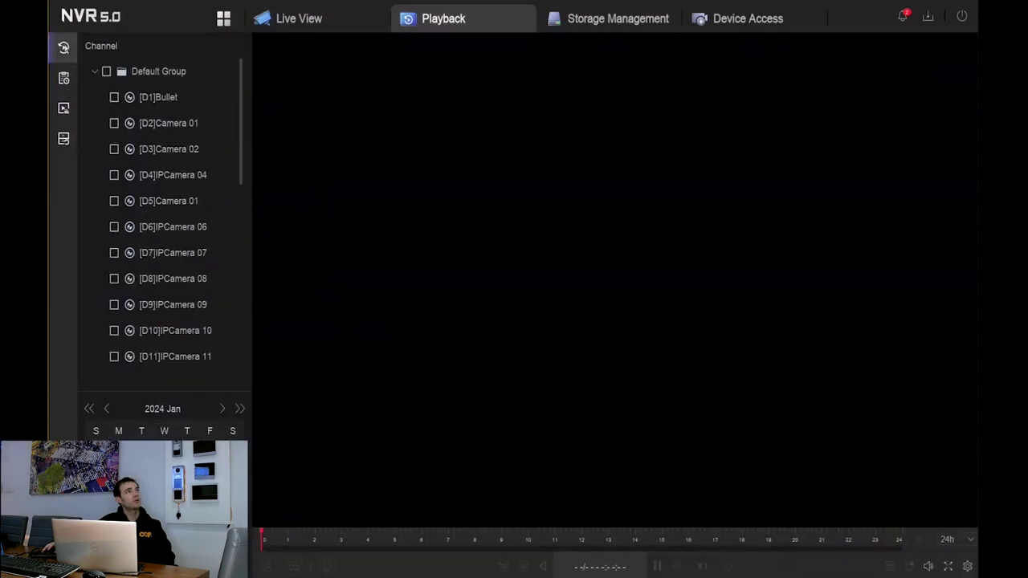
# Review the Storage Management pages for picture capture, audio recording, HDDs, storage mode and advanced settings, and collapse the Storage Schedule group.
pyautogui.click(606, 16)
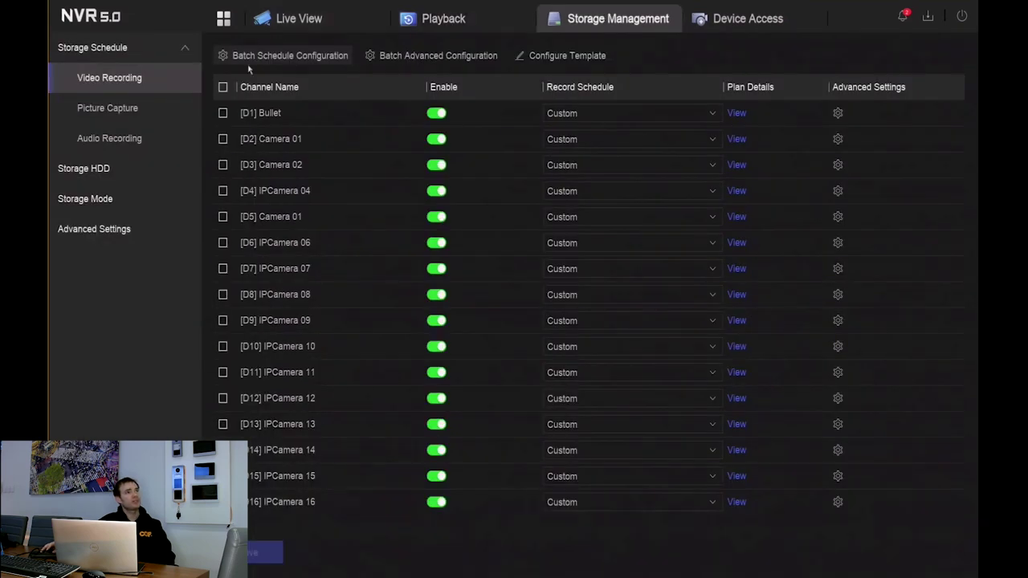
pyautogui.click(140, 119)
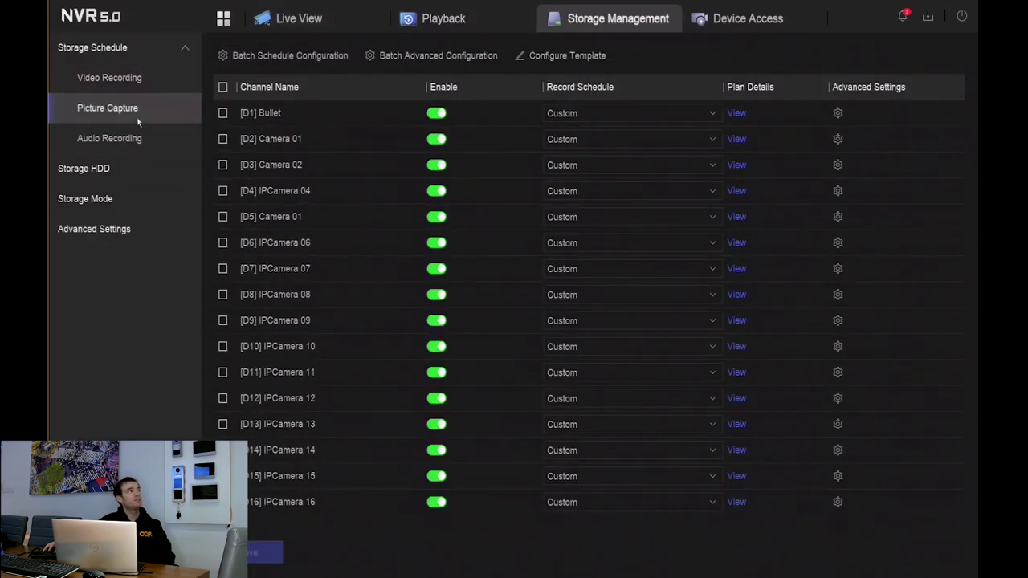
pyautogui.click(132, 145)
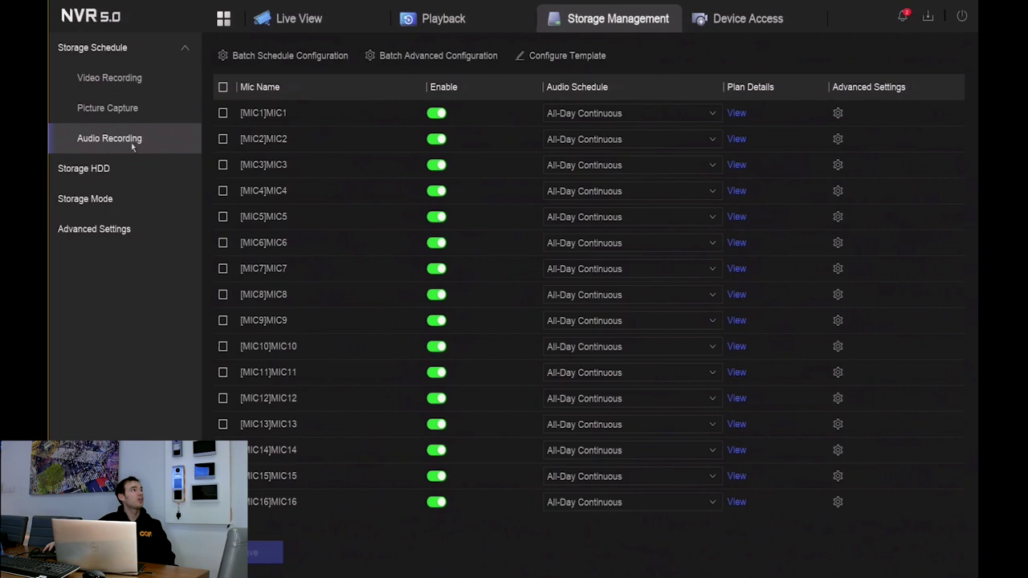
pyautogui.click(92, 170)
pyautogui.click(94, 211)
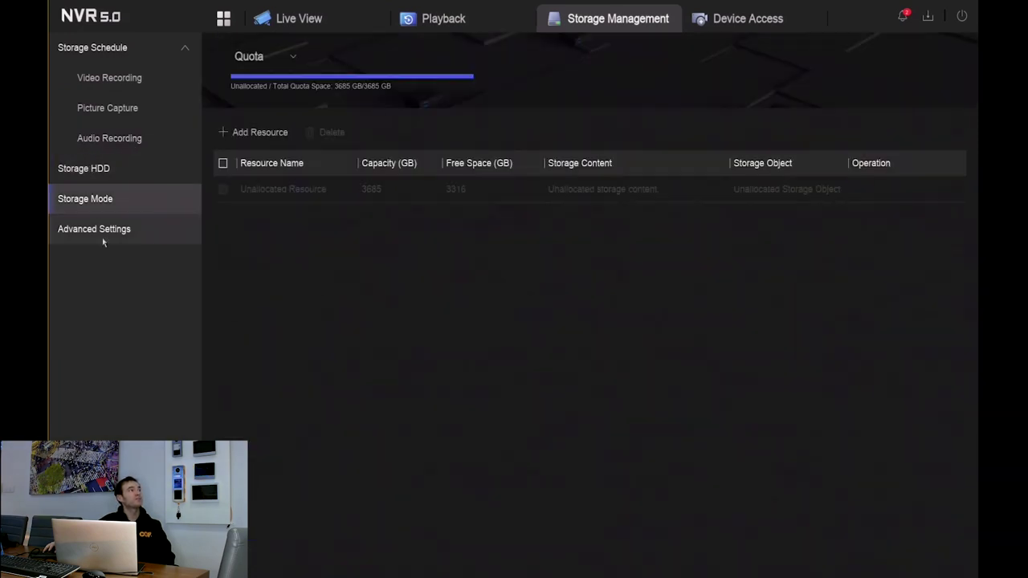
pyautogui.click(103, 241)
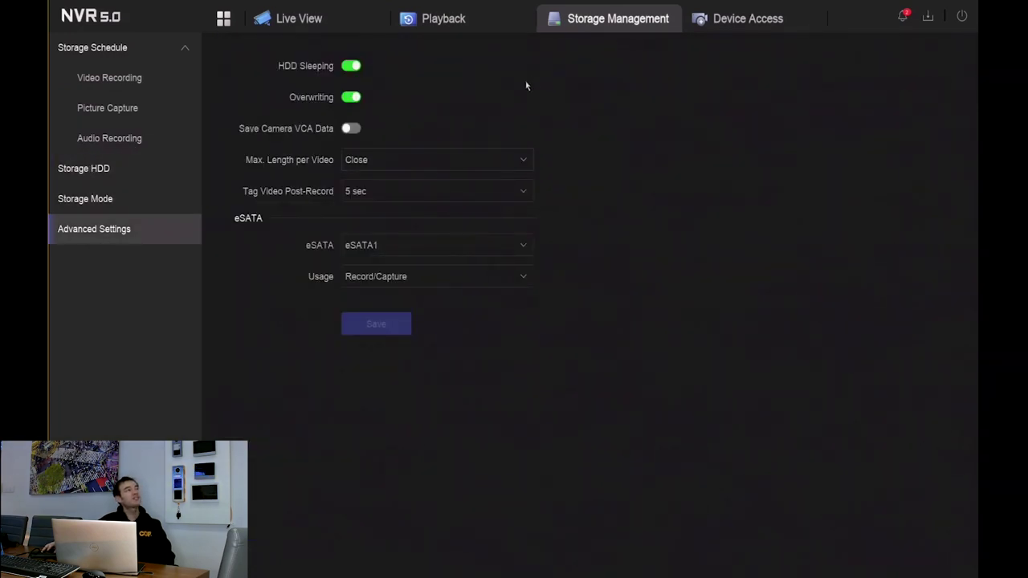
pyautogui.click(184, 50)
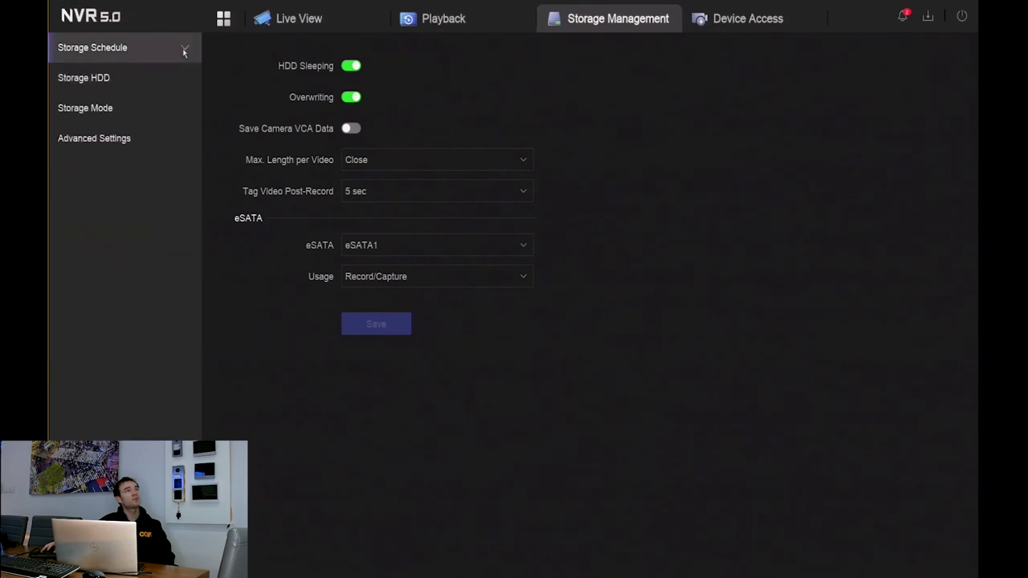
# Review the Device Access pages for video, access control, alarm, audio and POS devices.
pyautogui.click(717, 24)
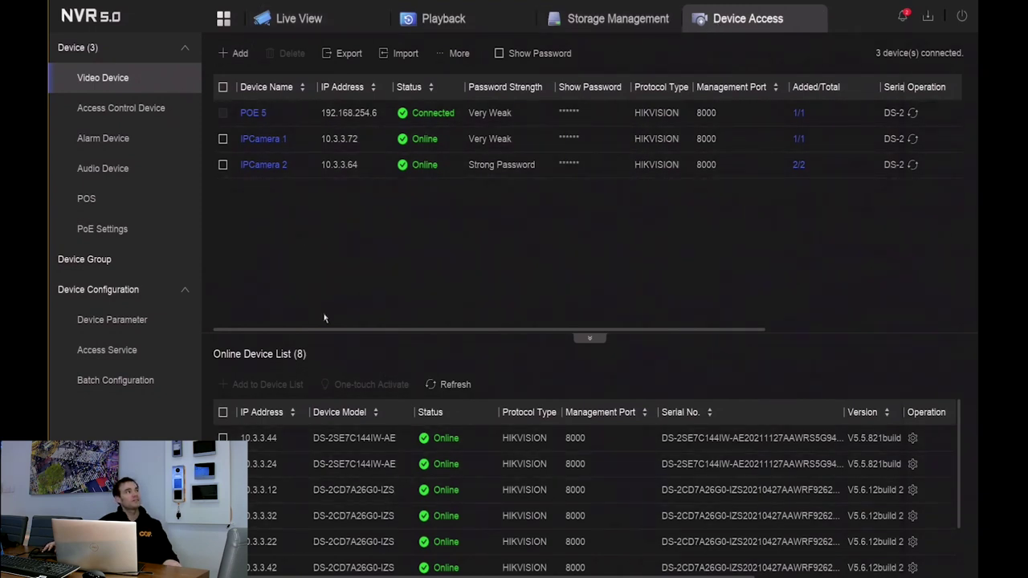
pyautogui.click(110, 108)
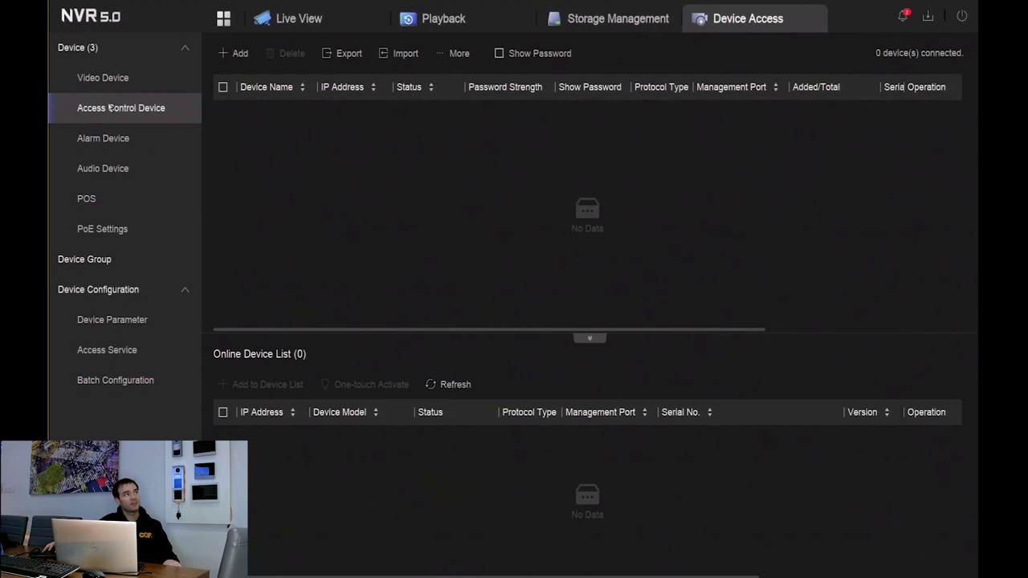
pyautogui.click(110, 149)
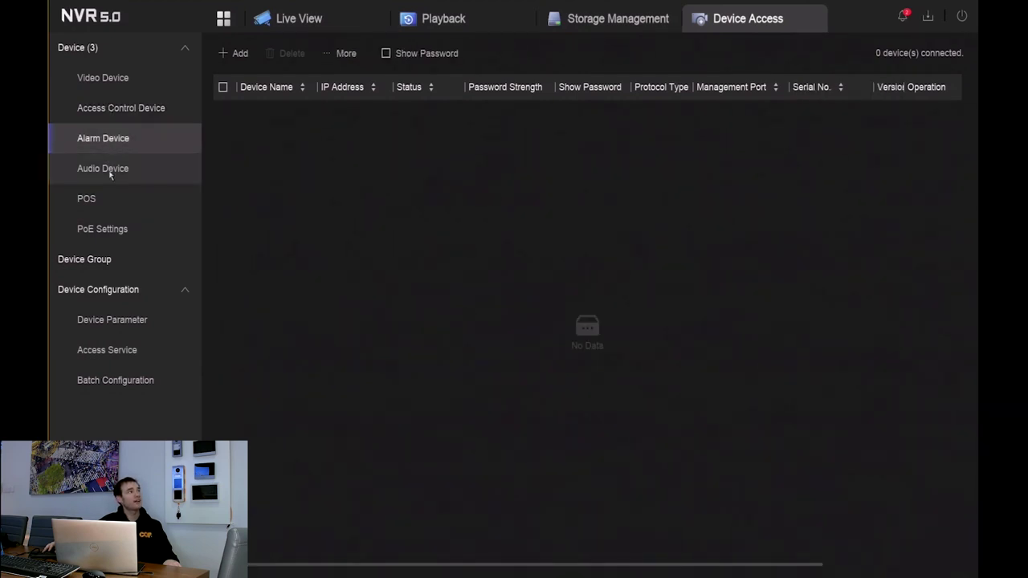
pyautogui.click(110, 167)
pyautogui.click(100, 206)
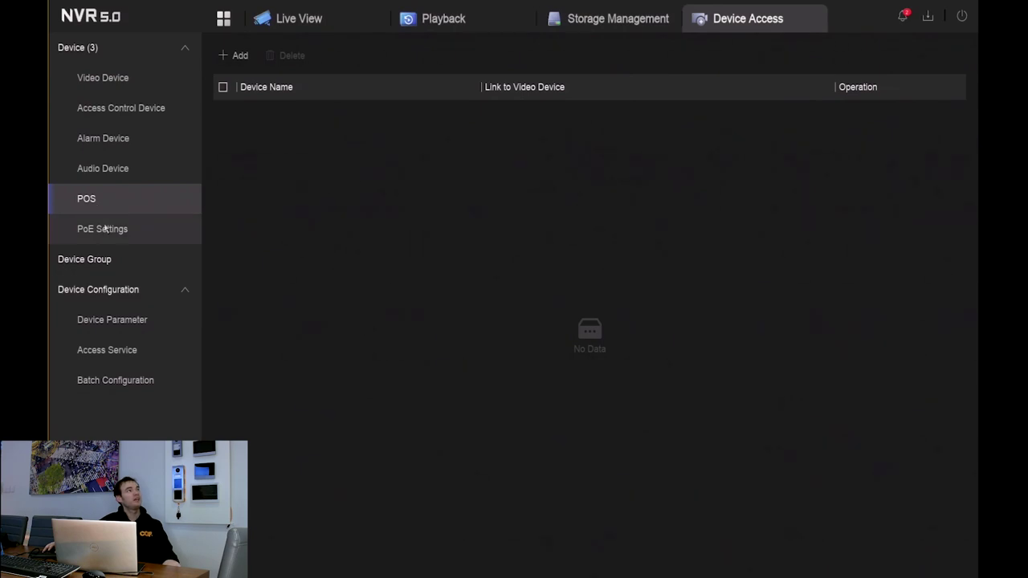
# Check the PoE settings and the network cable distance options for port 5, and view the Device Group page.
pyautogui.click(105, 229)
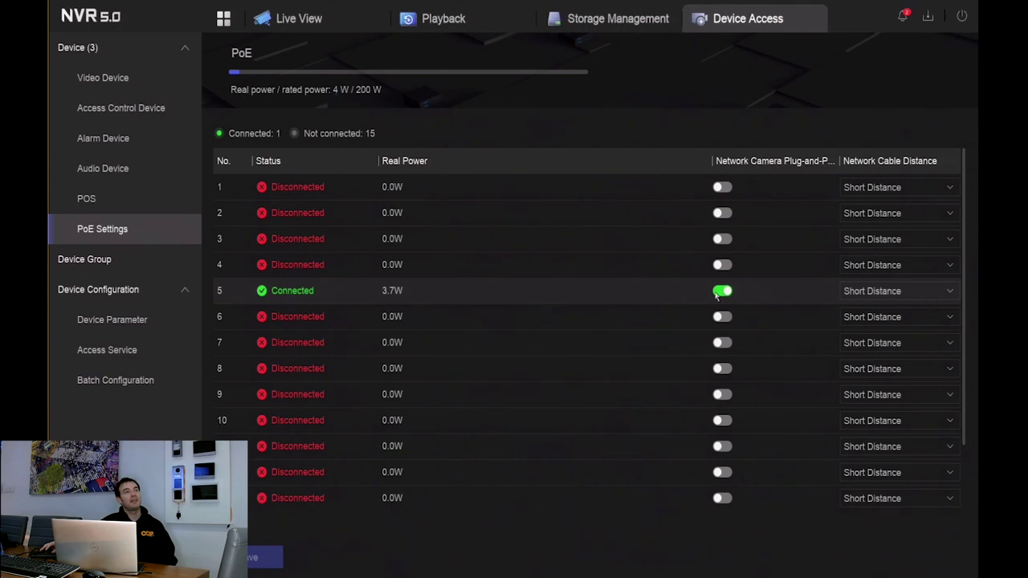
pyautogui.click(894, 291)
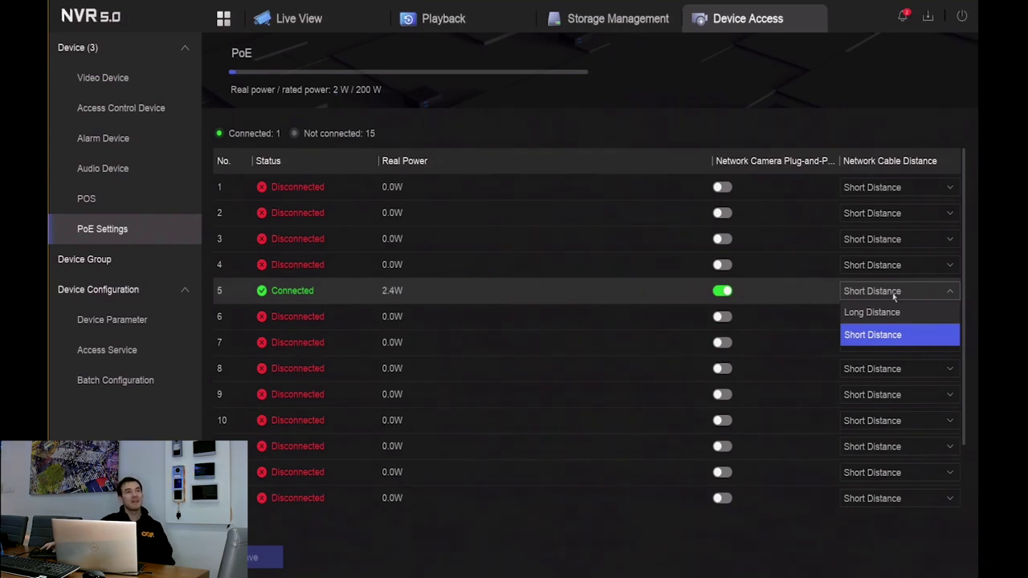
pyautogui.click(543, 306)
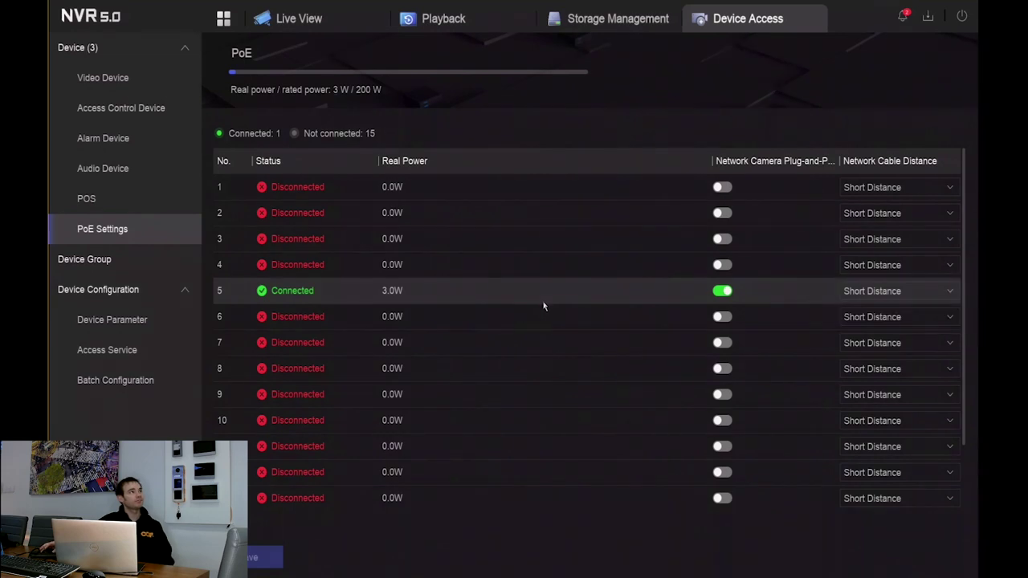
pyautogui.click(94, 261)
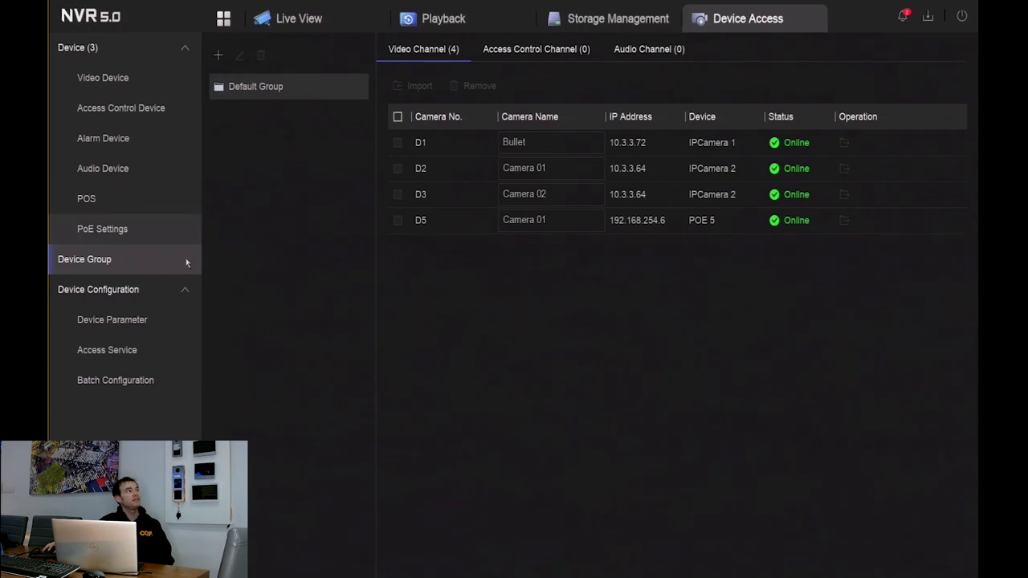
# Examine the Bullet channel's display settings, including image, day/night switch, backlight and image enhancement, under Device Parameter.
pyautogui.click(115, 333)
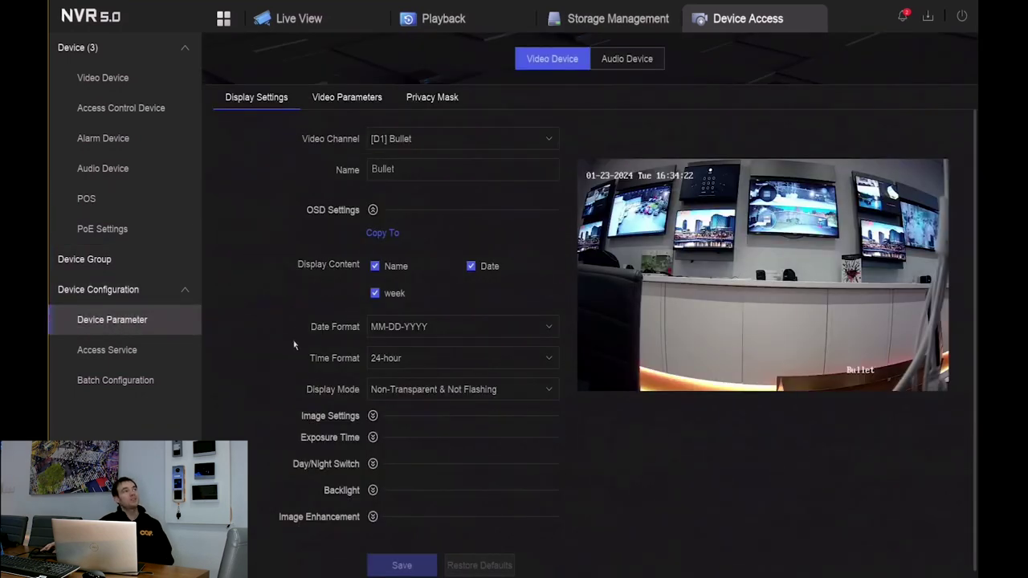
pyautogui.click(373, 415)
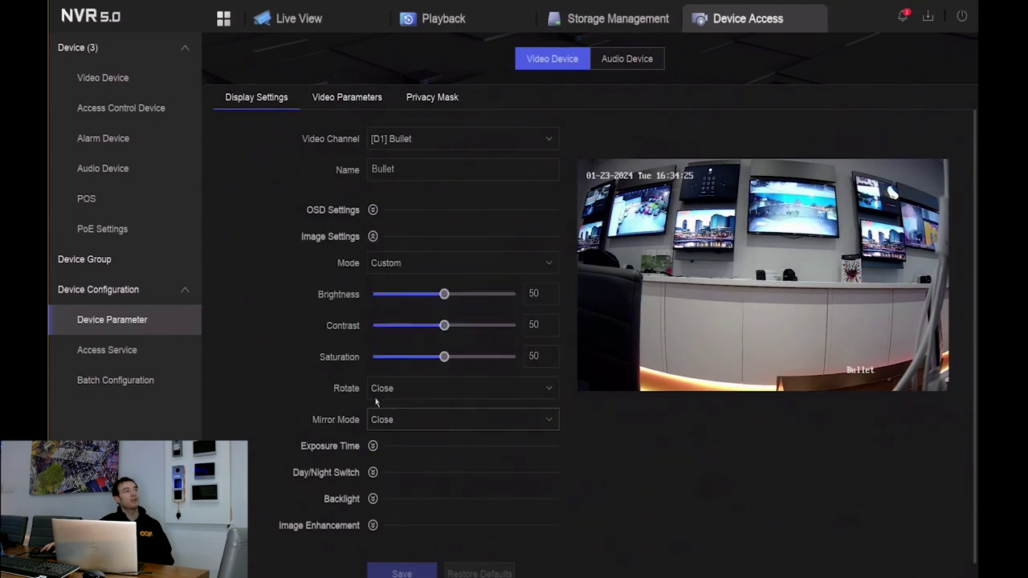
pyautogui.click(373, 236)
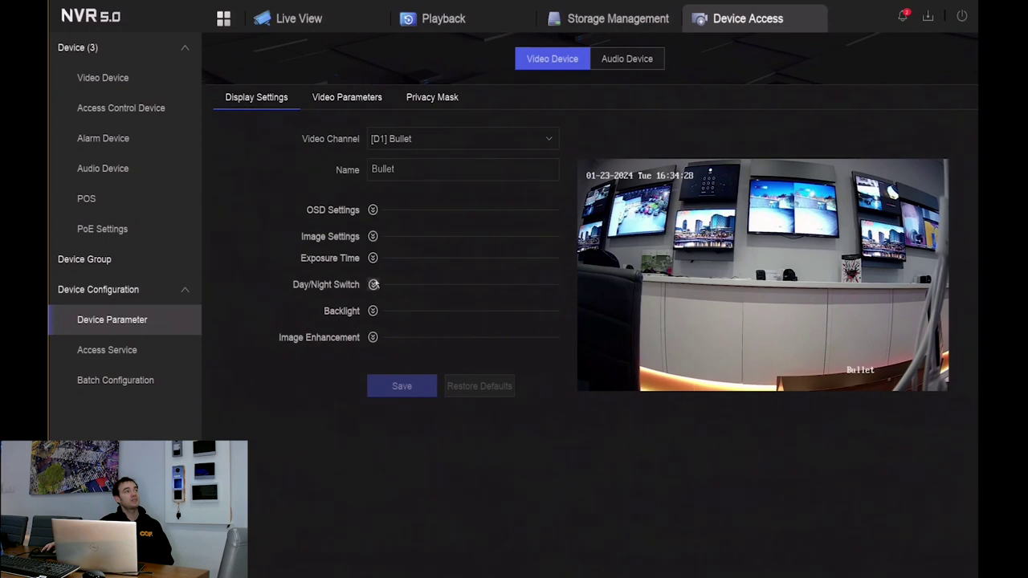
pyautogui.click(372, 284)
pyautogui.click(373, 284)
pyautogui.click(373, 311)
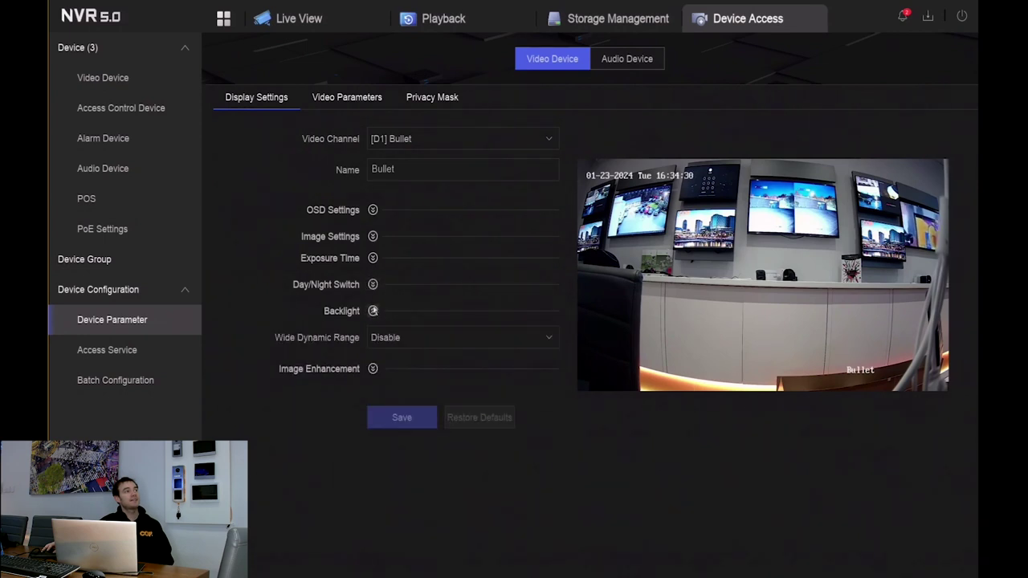
pyautogui.click(373, 311)
pyautogui.click(373, 338)
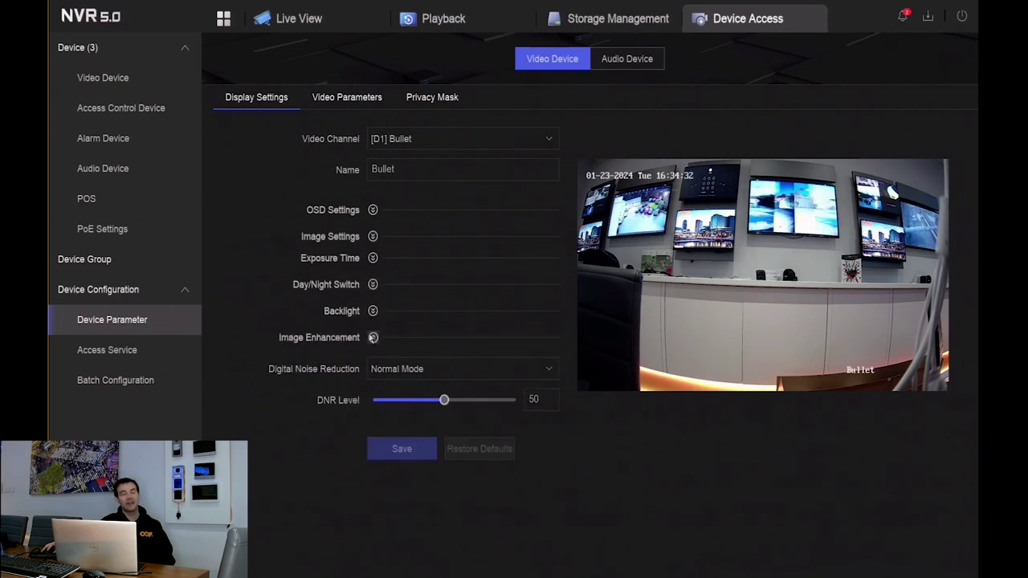
pyautogui.click(373, 338)
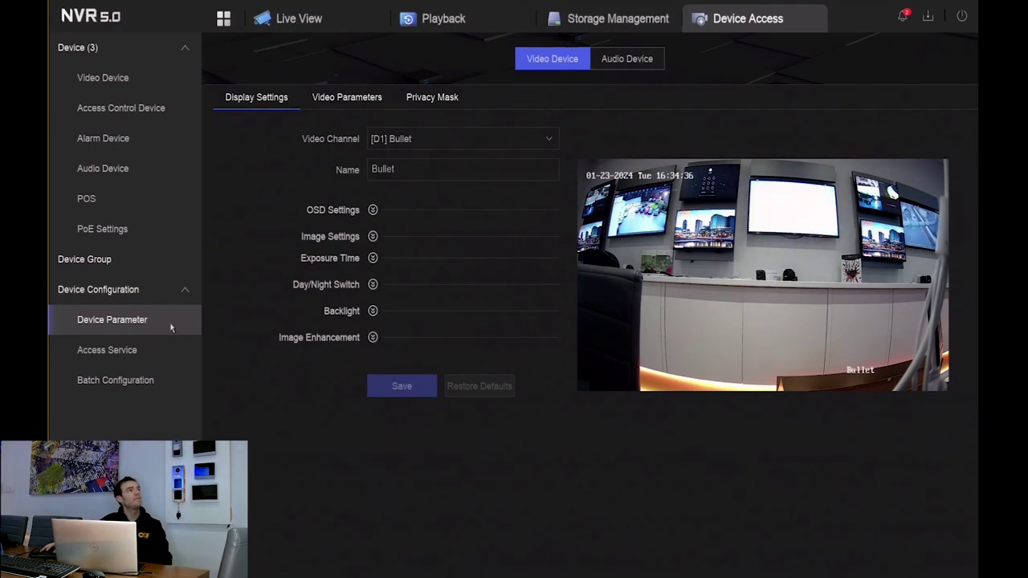
# Examine the Bullet channel's video parameters, including the bitrate type options, and its privacy mask settings.
pyautogui.click(363, 97)
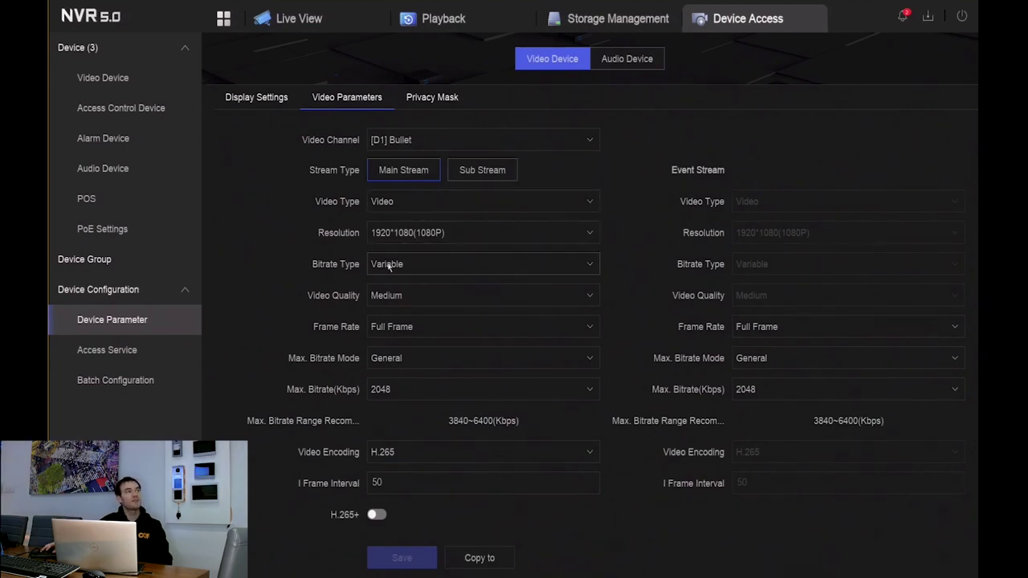
pyautogui.click(436, 271)
pyautogui.click(436, 269)
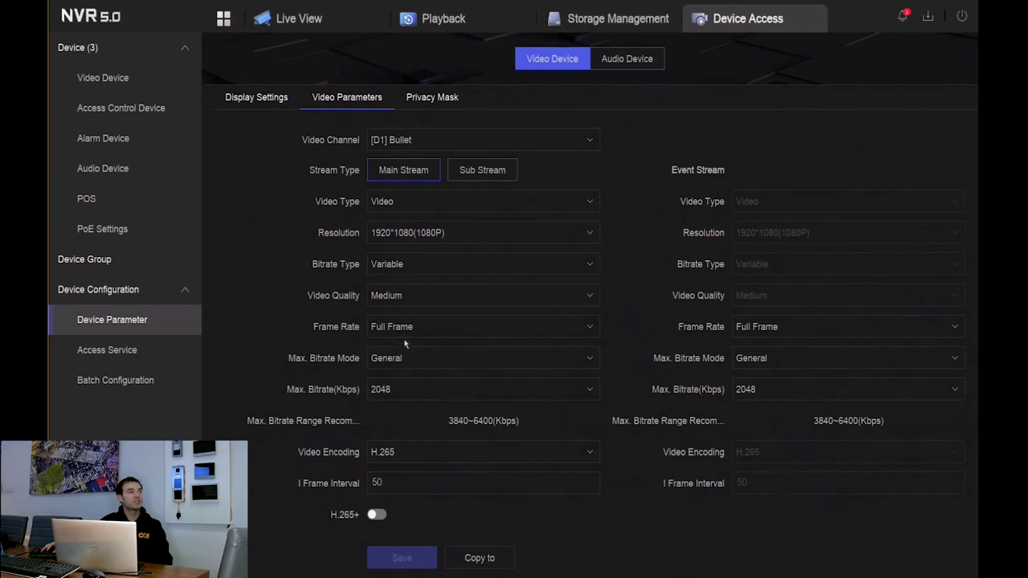
pyautogui.click(422, 96)
pyautogui.click(247, 95)
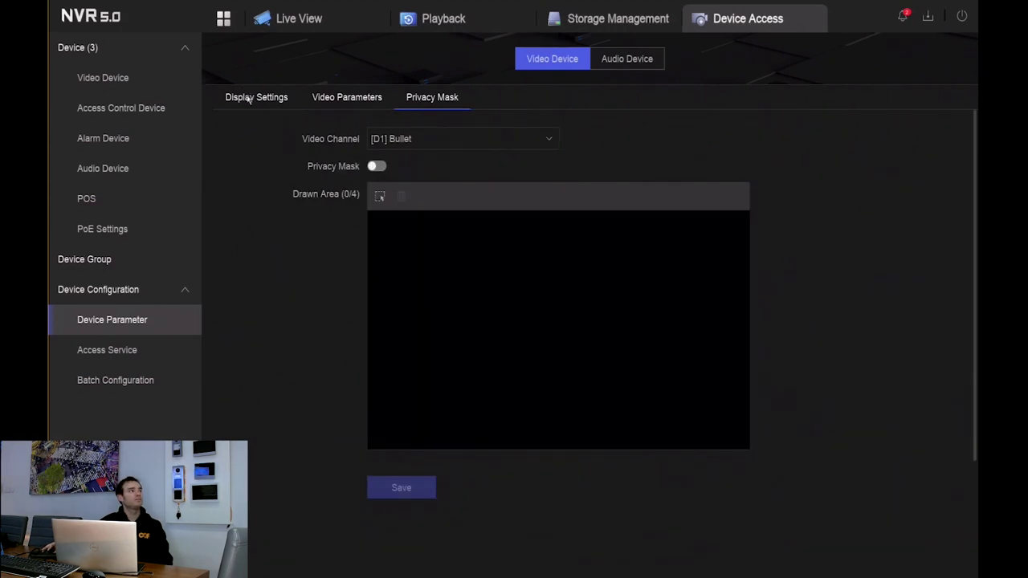
# Review the OTAP access service settings and the batch configuration page for the connected devices.
pyautogui.click(116, 349)
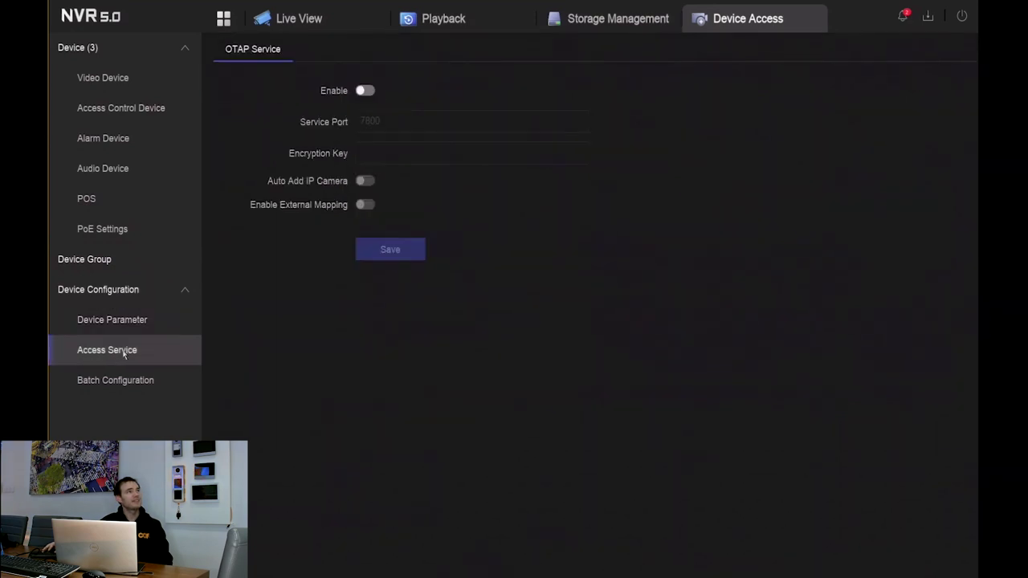
pyautogui.click(138, 390)
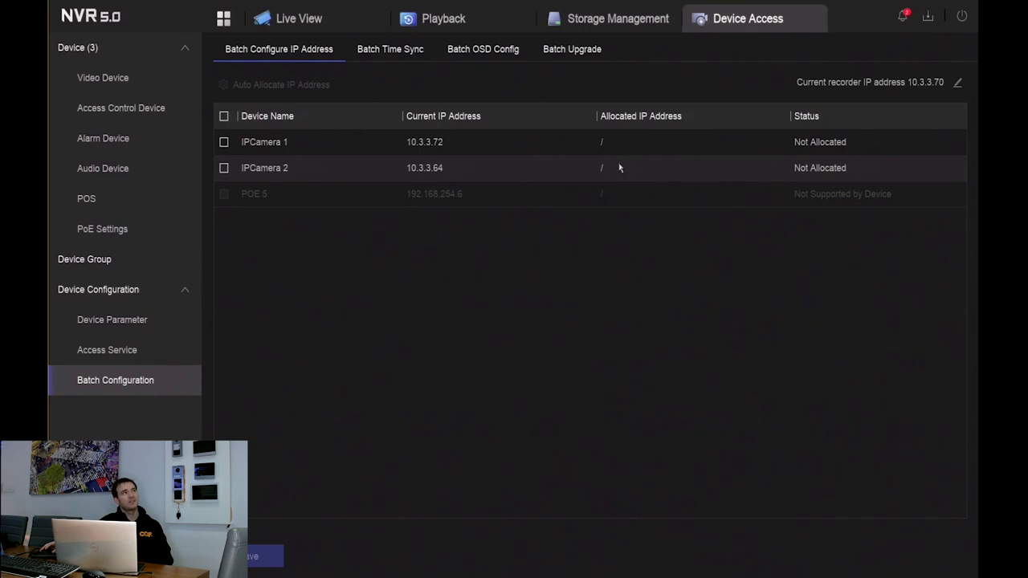
# Return to the recorder's home screen and close the open Storage Management page.
pyautogui.click(225, 19)
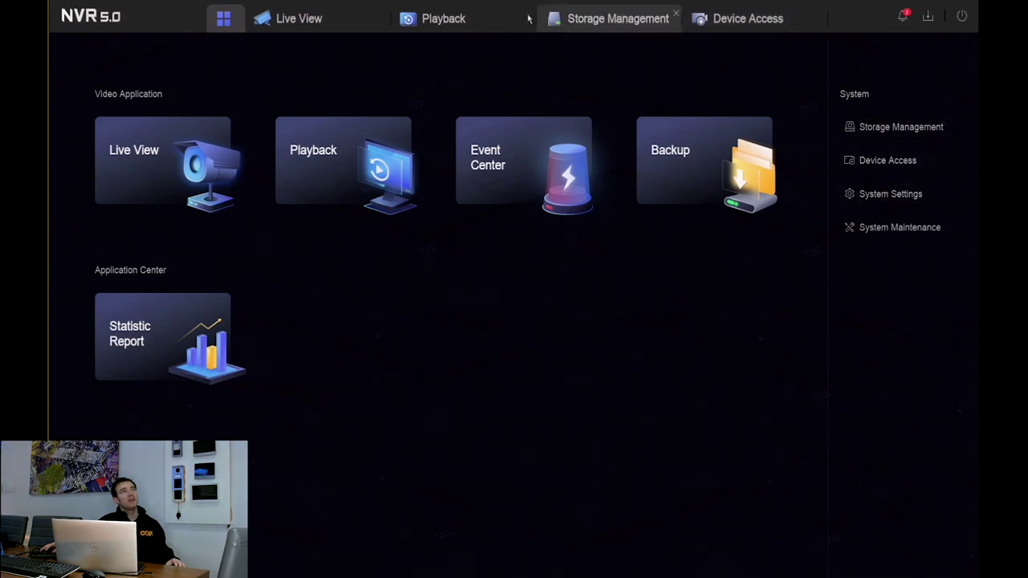
pyautogui.click(677, 17)
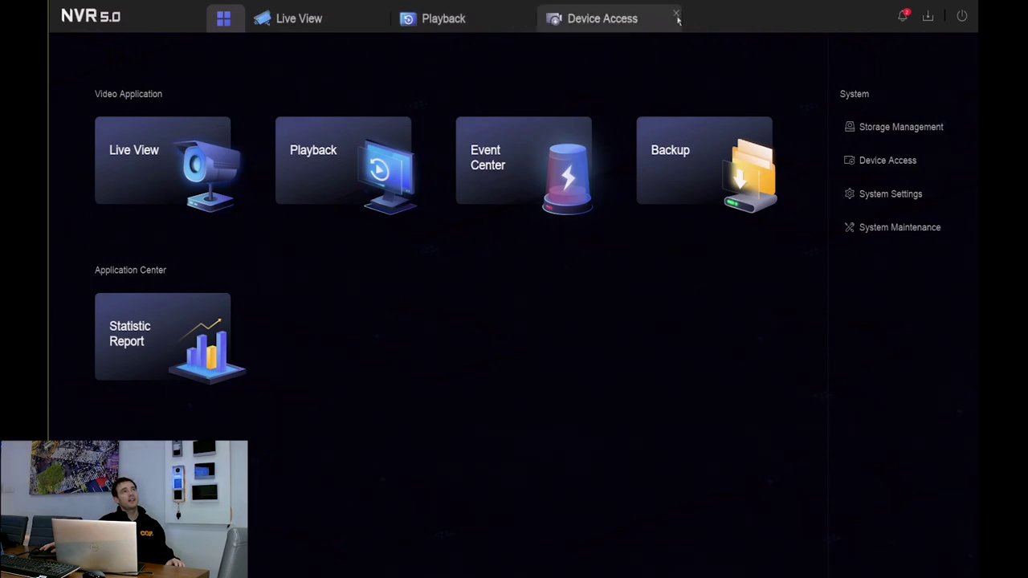
# Close Device Access and review the Event Center's real-time alarms, event search and event configuration pages.
pyautogui.click(678, 17)
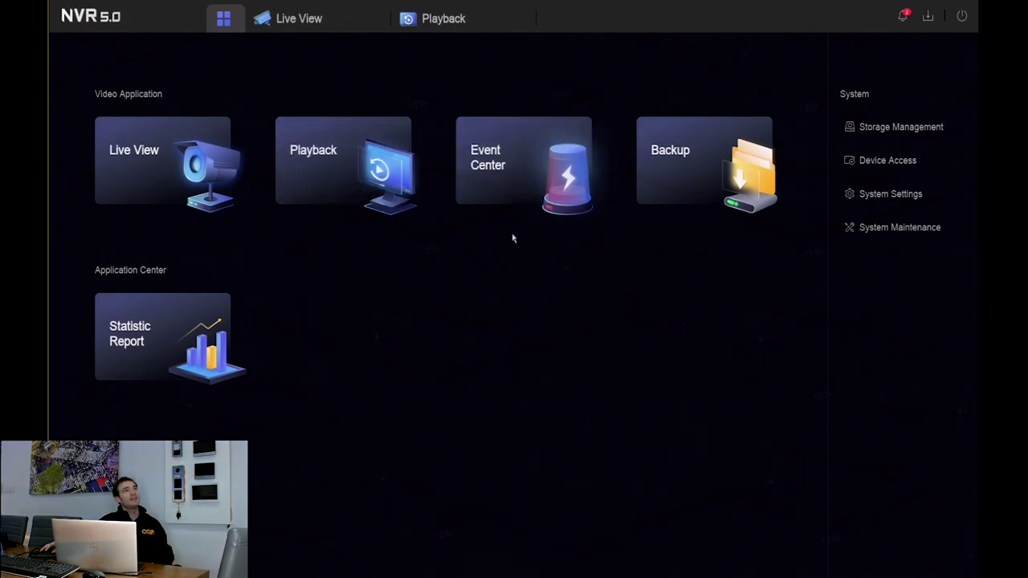
pyautogui.click(539, 170)
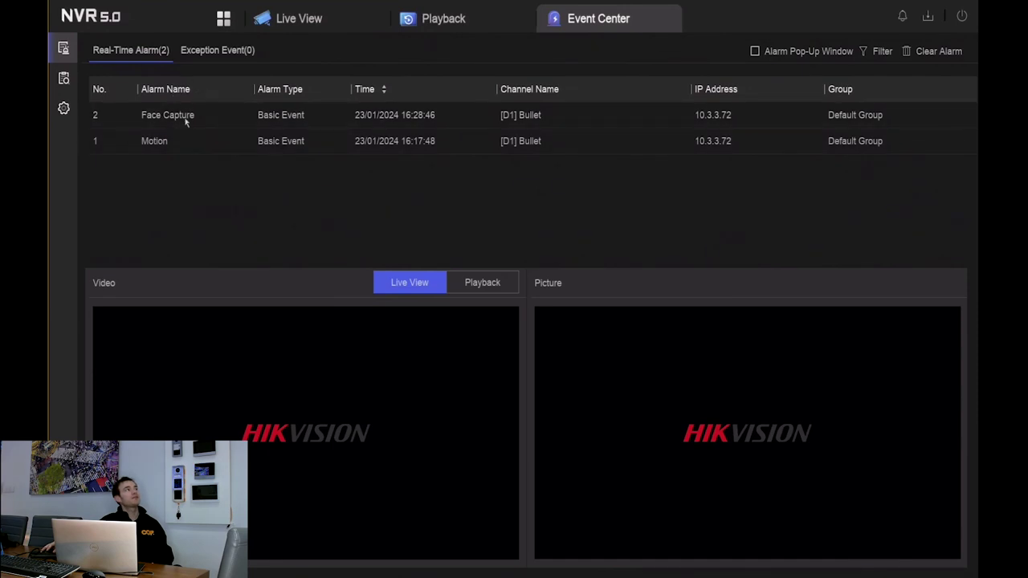
pyautogui.click(63, 78)
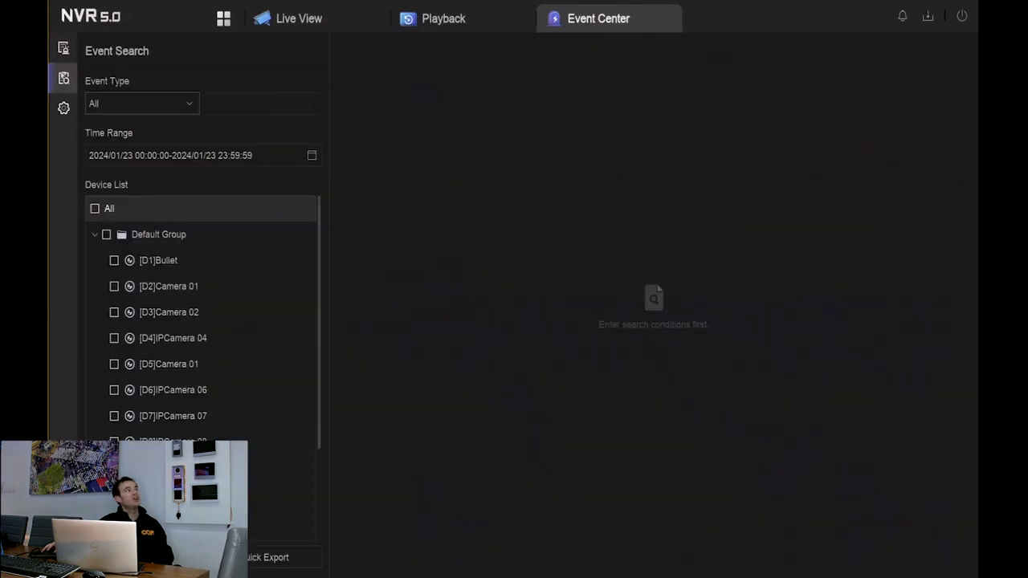
pyautogui.click(66, 108)
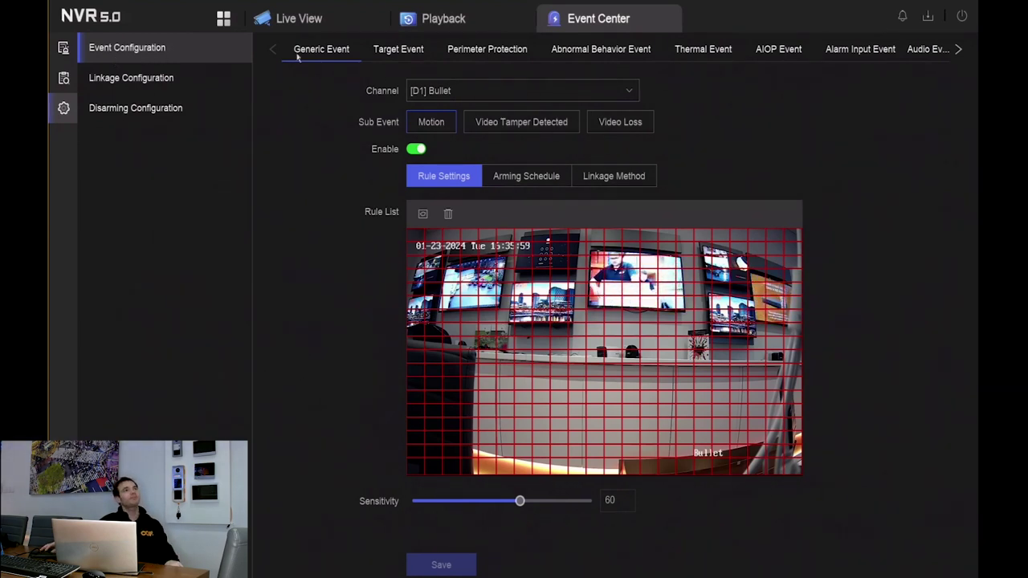
pyautogui.click(677, 15)
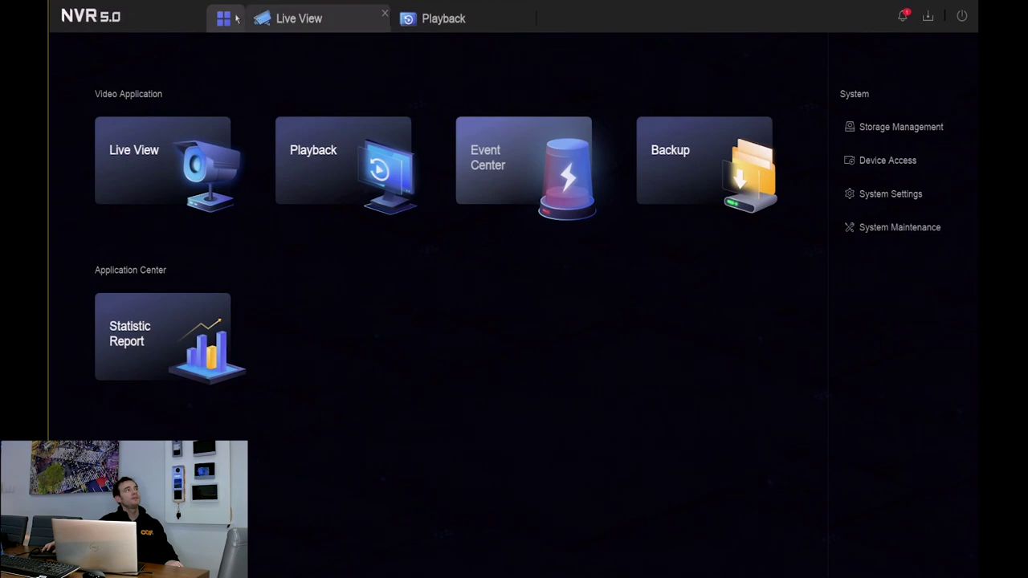
# Review the people counting and heat map pages of the Statistic Report, and close the report.
pyautogui.click(157, 348)
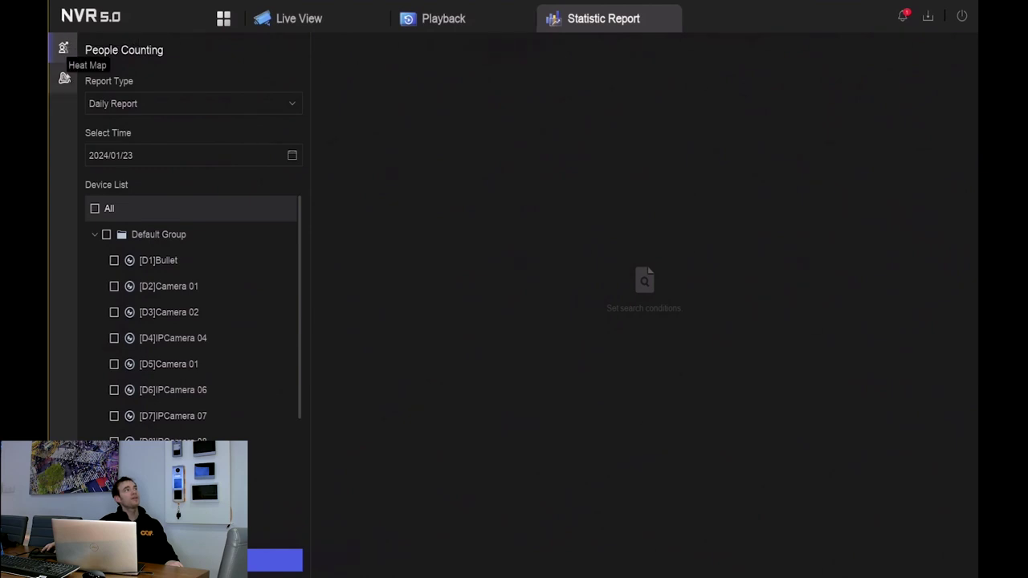
pyautogui.click(64, 78)
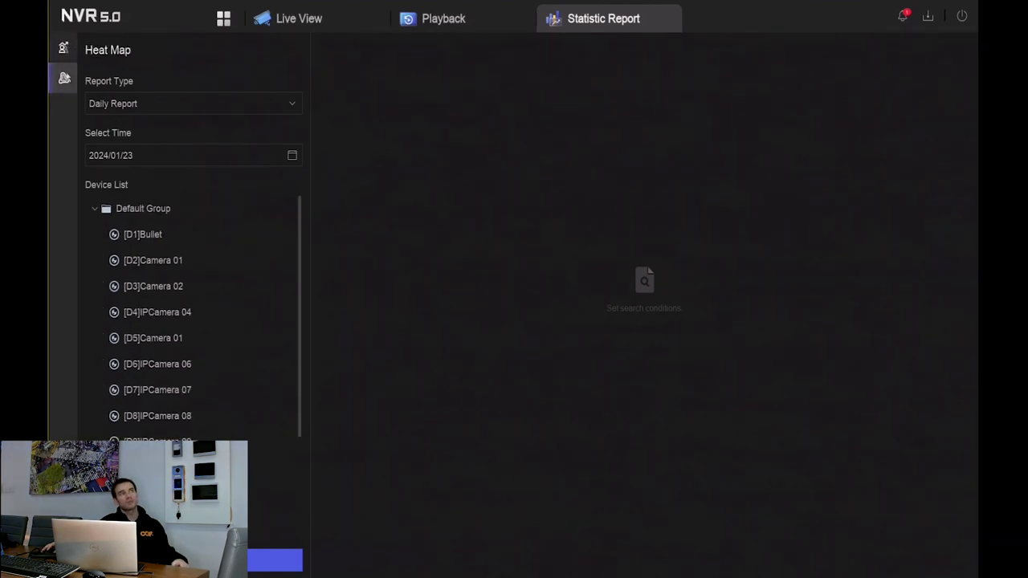
pyautogui.click(224, 17)
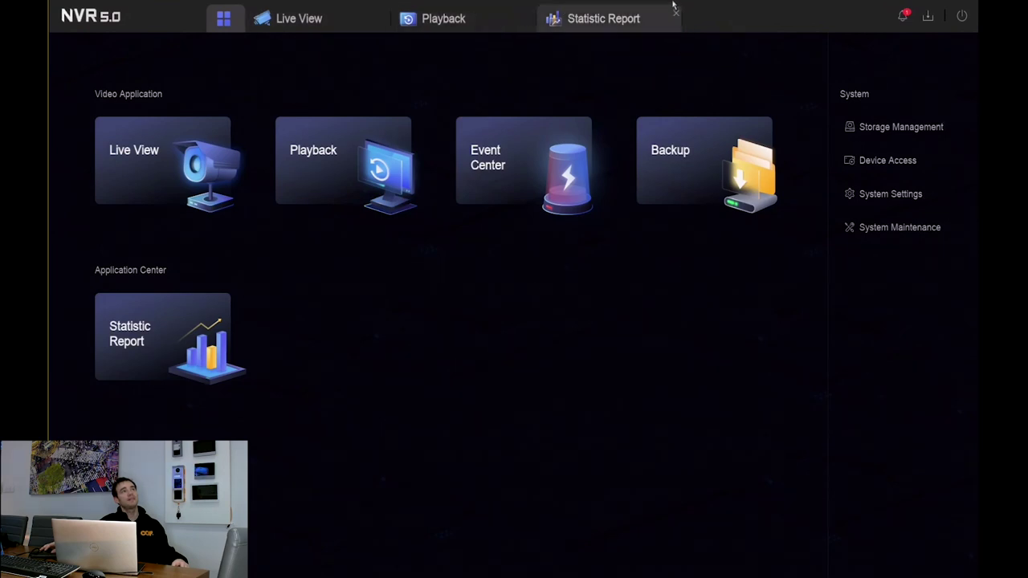
pyautogui.click(678, 16)
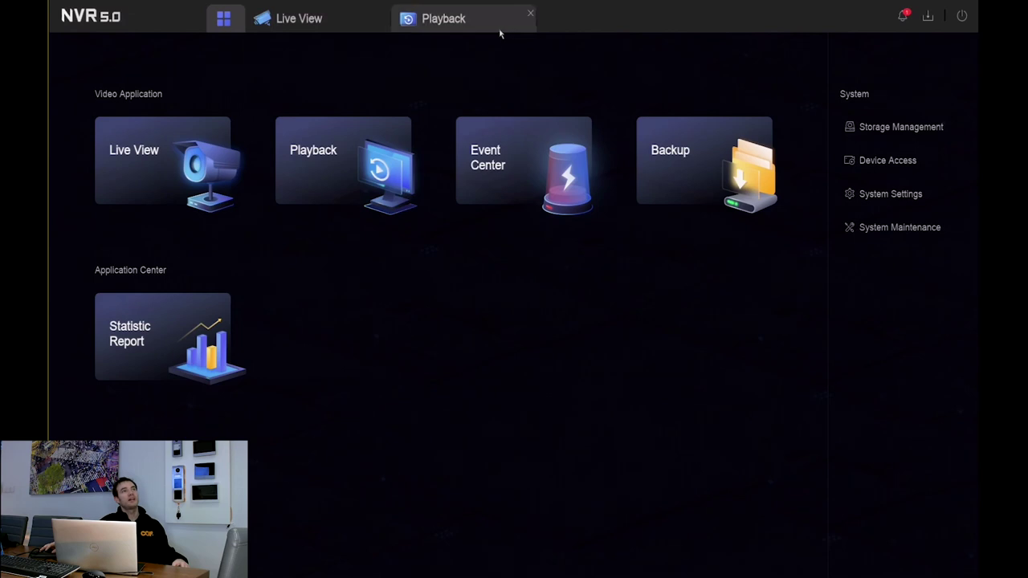
# Examine the Backup search pages for video, picture and audio files, events, targets, humans and vehicles.
pyautogui.click(718, 155)
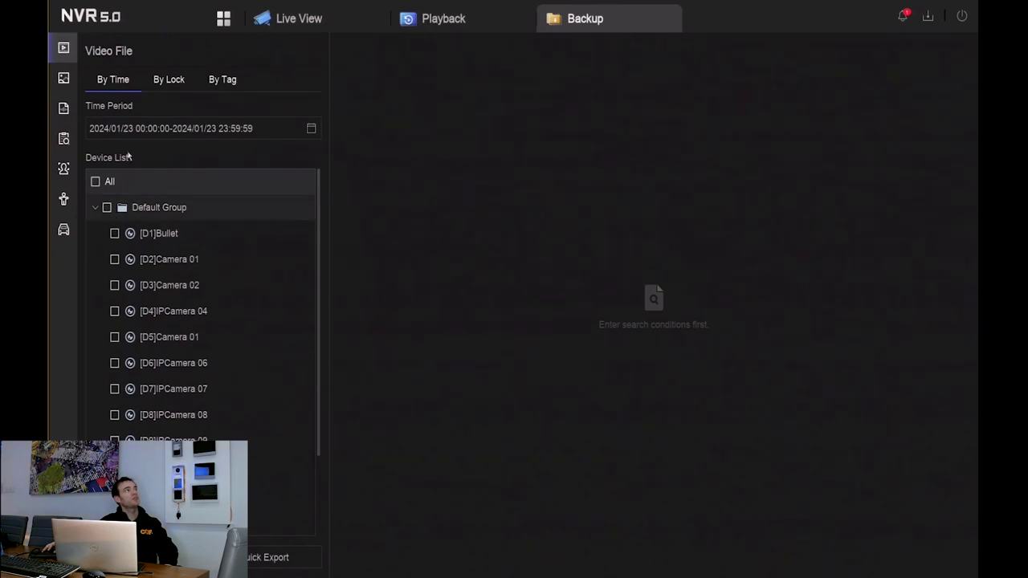
pyautogui.click(64, 77)
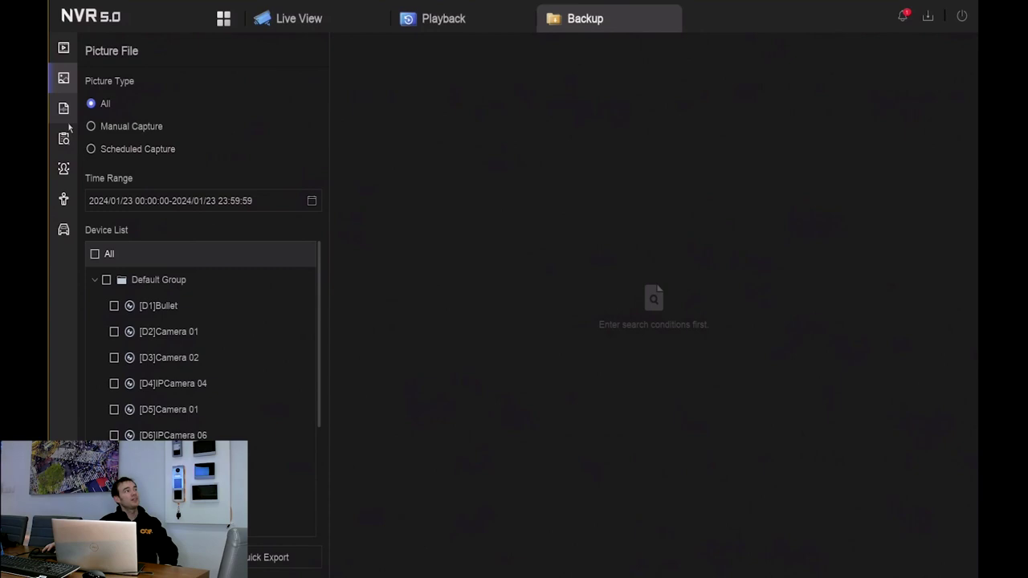
pyautogui.click(63, 107)
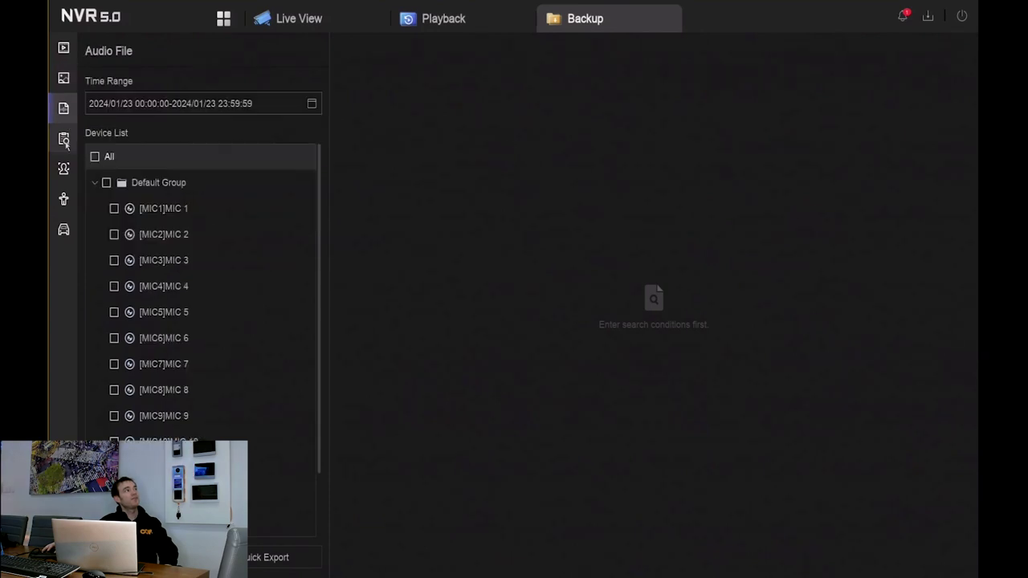
pyautogui.click(64, 138)
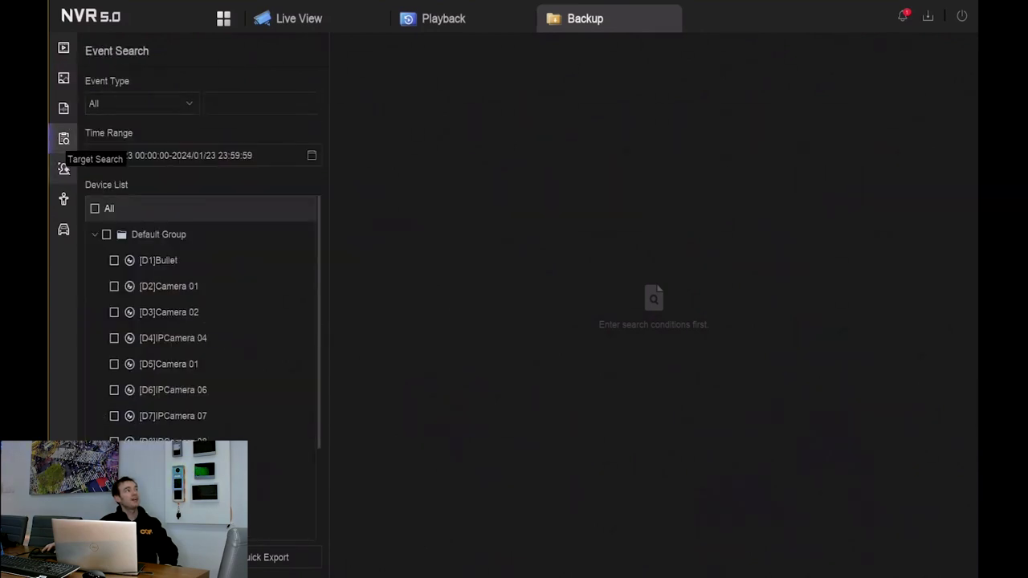
pyautogui.click(63, 168)
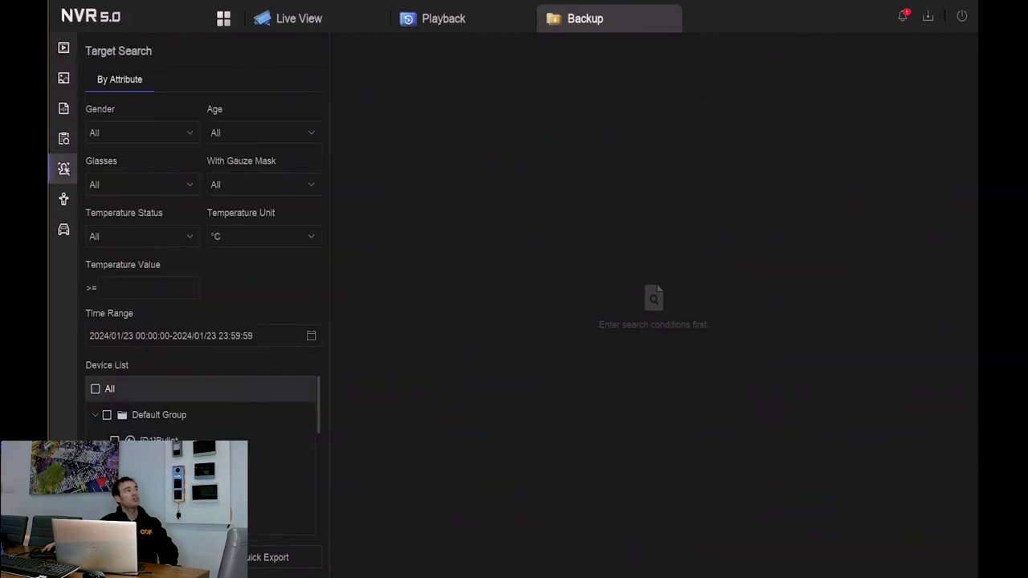
pyautogui.click(63, 205)
pyautogui.click(64, 169)
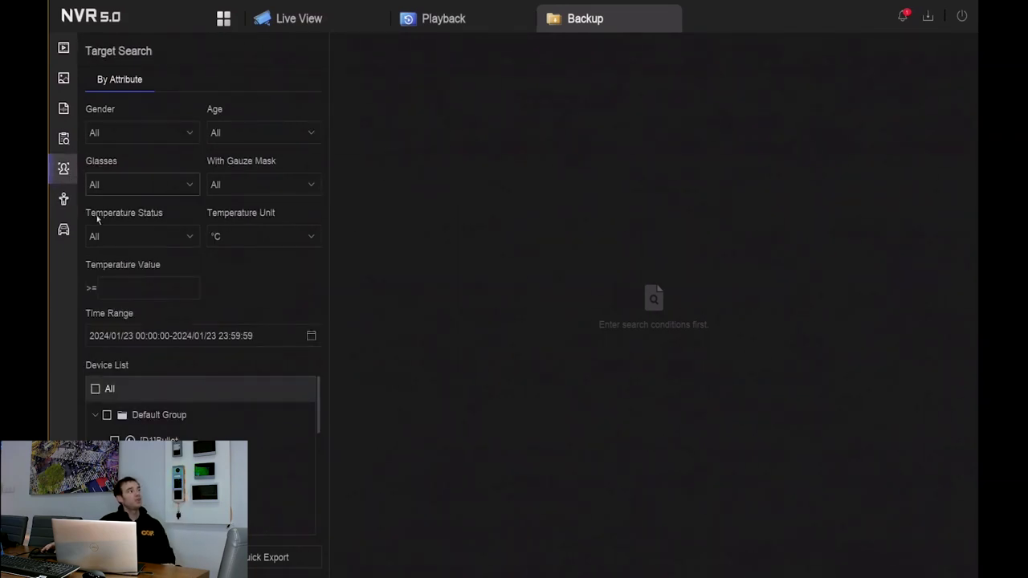
pyautogui.click(65, 200)
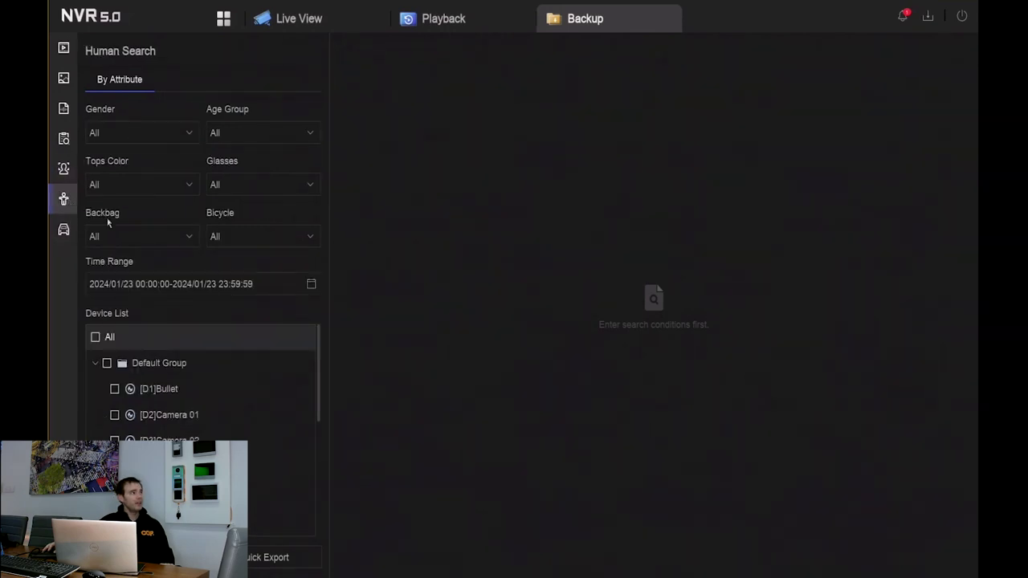
pyautogui.click(64, 230)
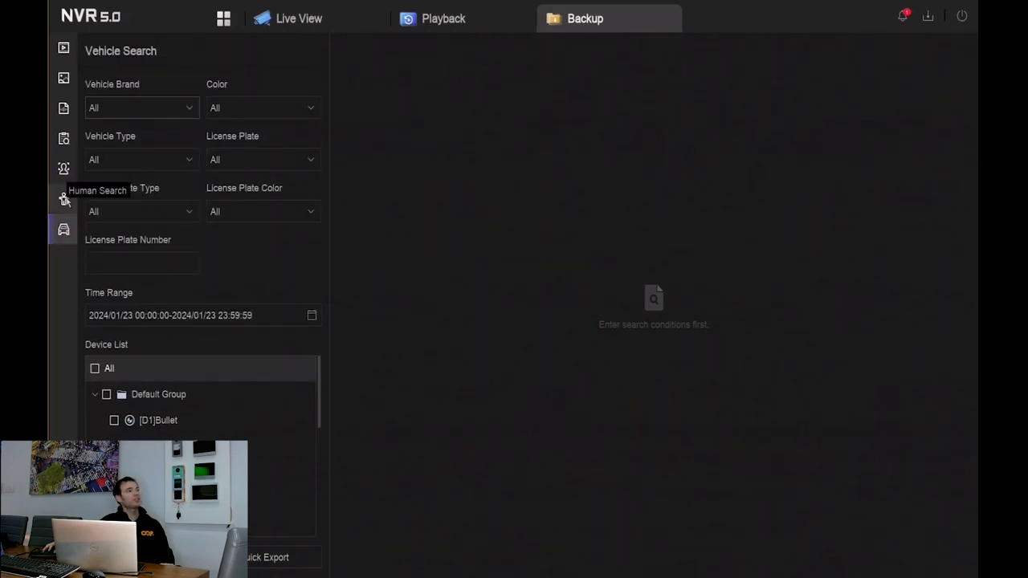
# Run a human search in Backup across all devices for 2024/01/23 with every attribute set to All.
pyautogui.click(65, 200)
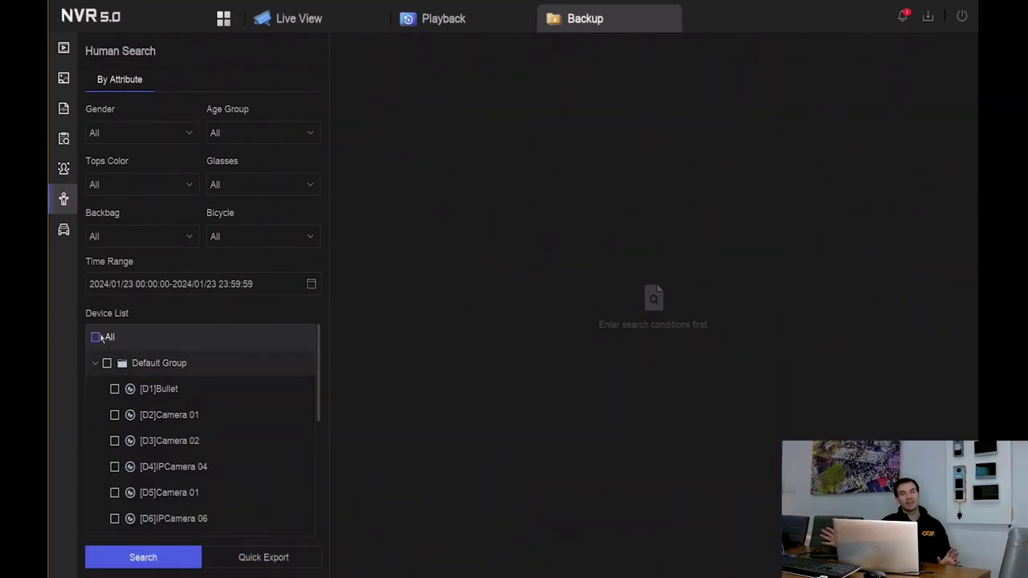
pyautogui.click(101, 338)
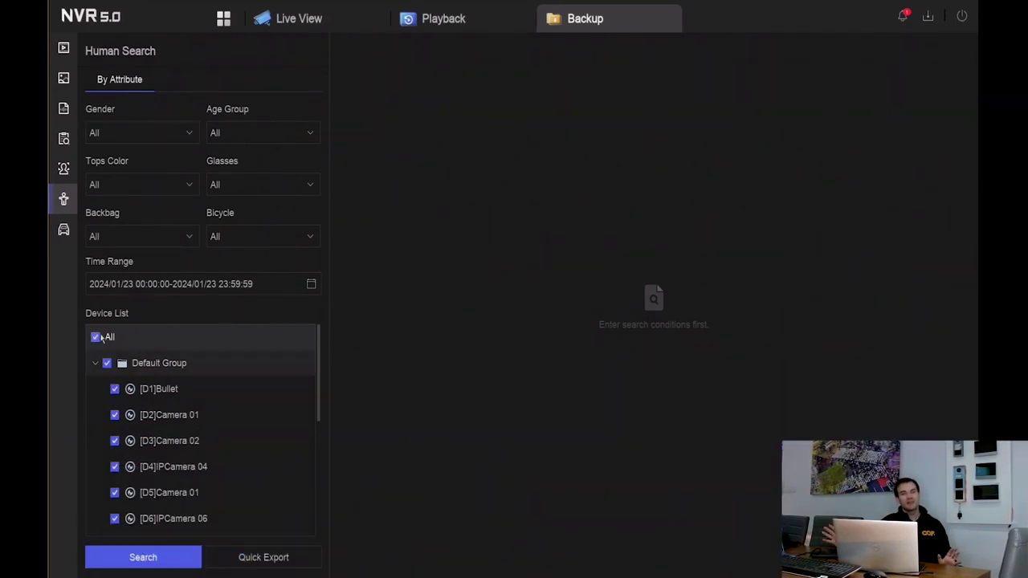
pyautogui.click(168, 558)
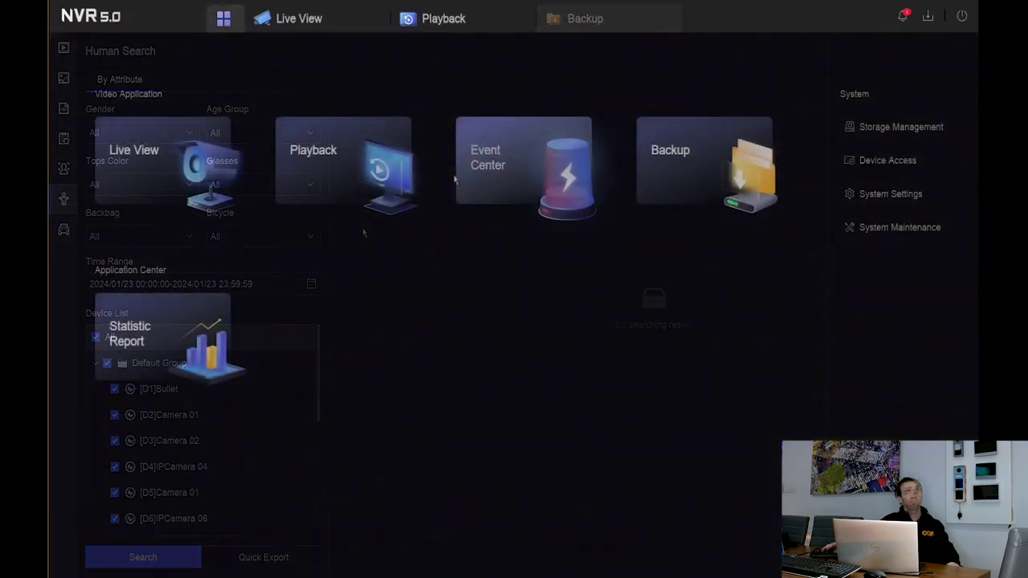
# Enable the Motion event for channel [D5] Camera 01 in the Event Center's generic event configuration.
pyautogui.click(514, 165)
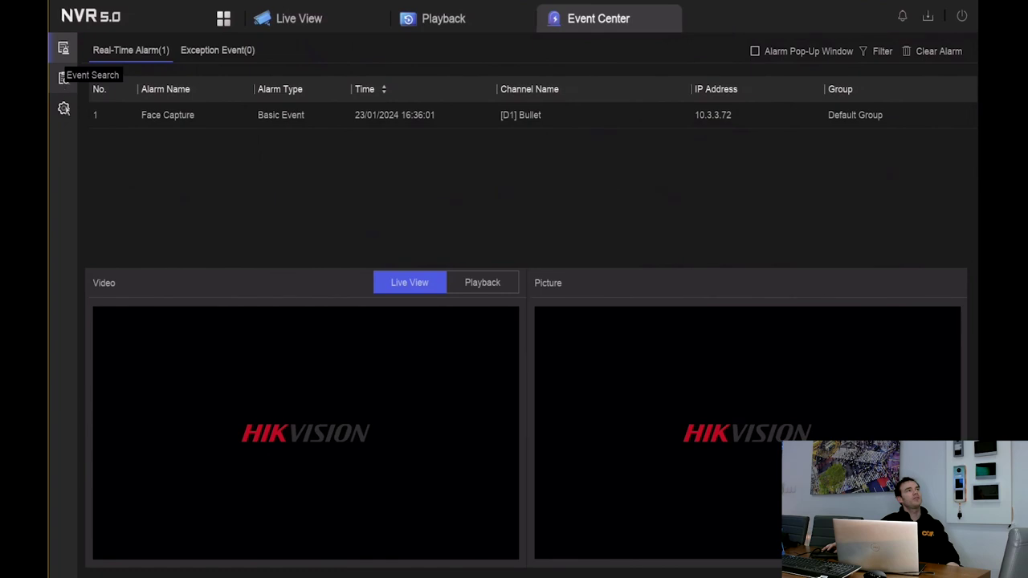
pyautogui.click(63, 108)
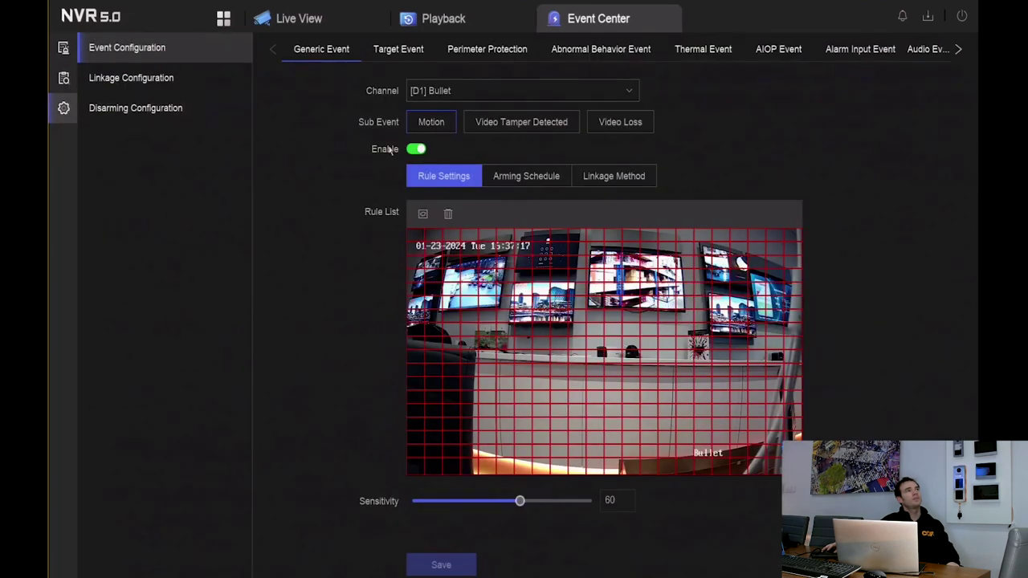
pyautogui.click(629, 90)
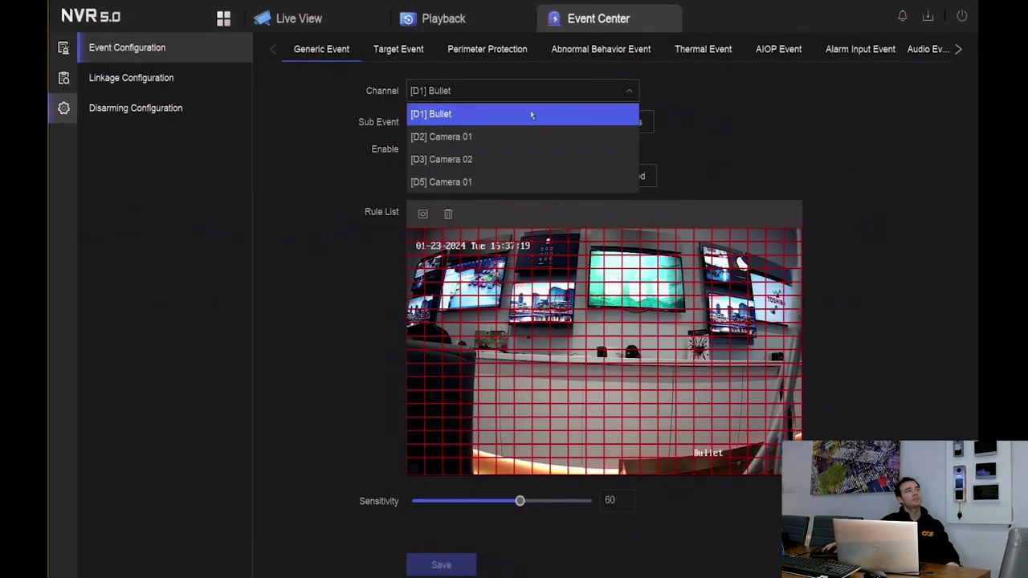
pyautogui.click(451, 177)
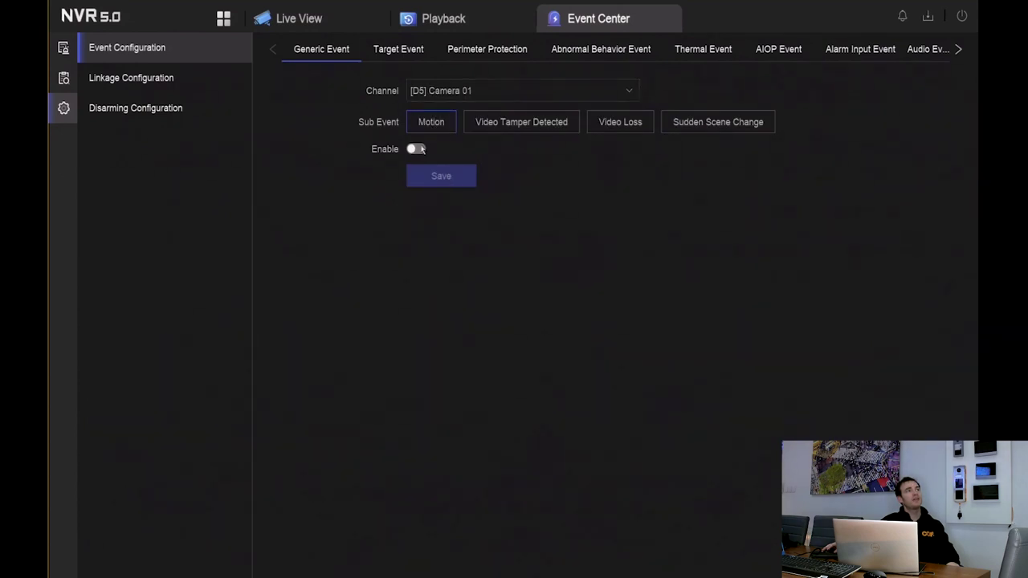
pyautogui.click(416, 150)
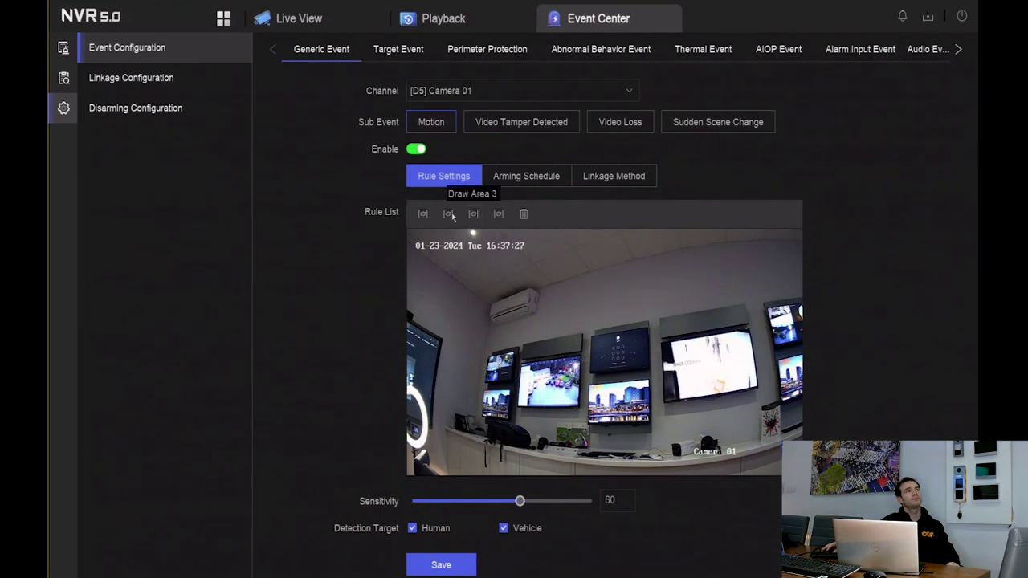
# Draw motion area 1 for [D5] Camera 01 as a four-sided region covering most of the camera image.
pyautogui.click(422, 215)
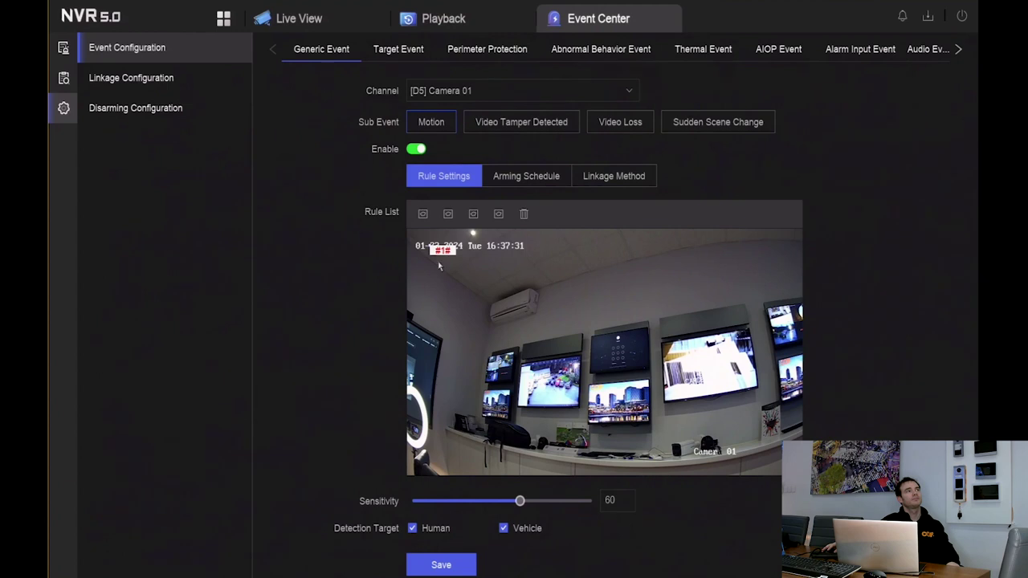
pyautogui.click(746, 423)
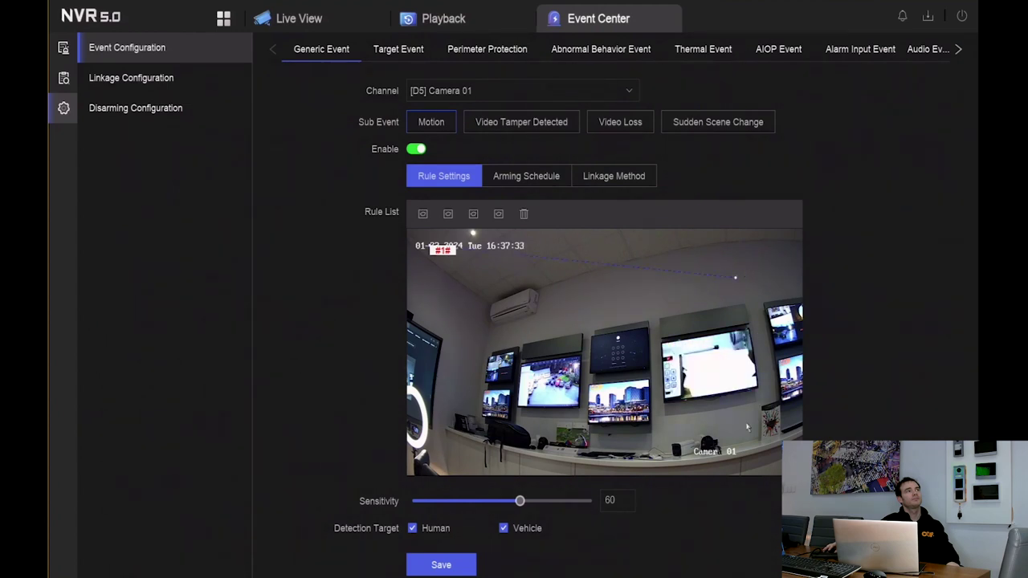
pyautogui.click(431, 466)
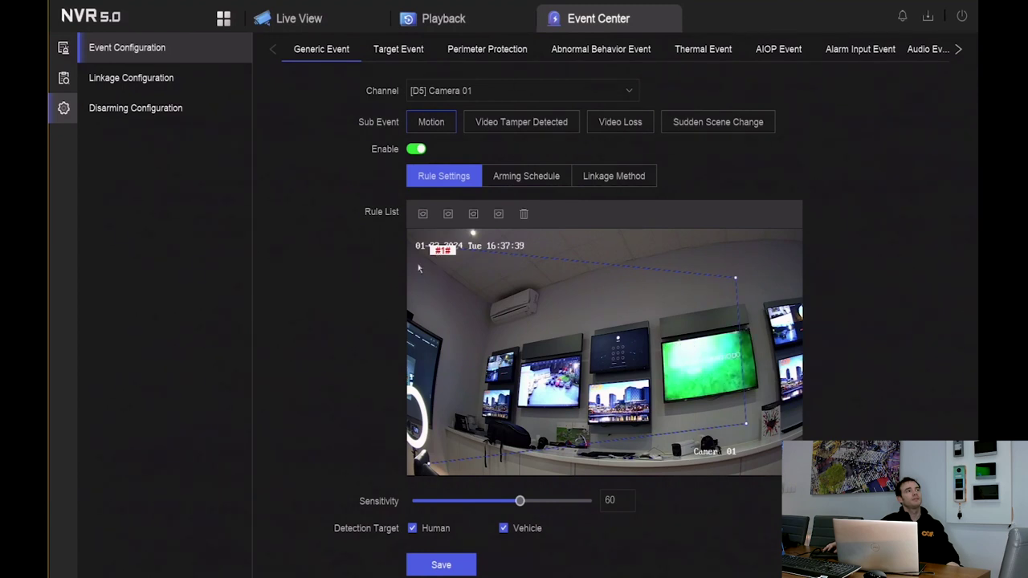
pyautogui.click(428, 250)
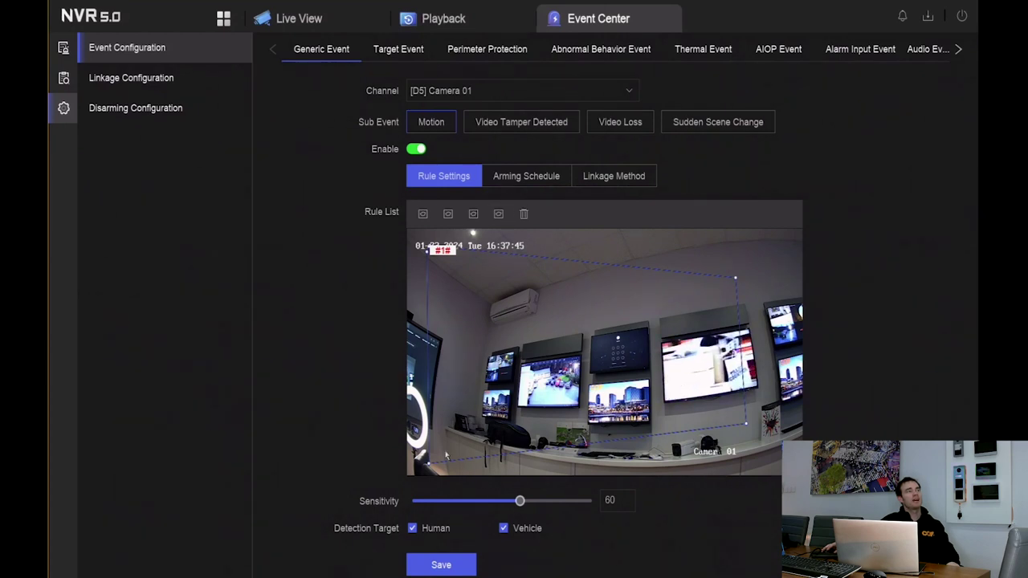
# Check the motion event's arming schedule, link all light and audio outputs of [D5] Camera 01, and save the settings.
pyautogui.click(525, 178)
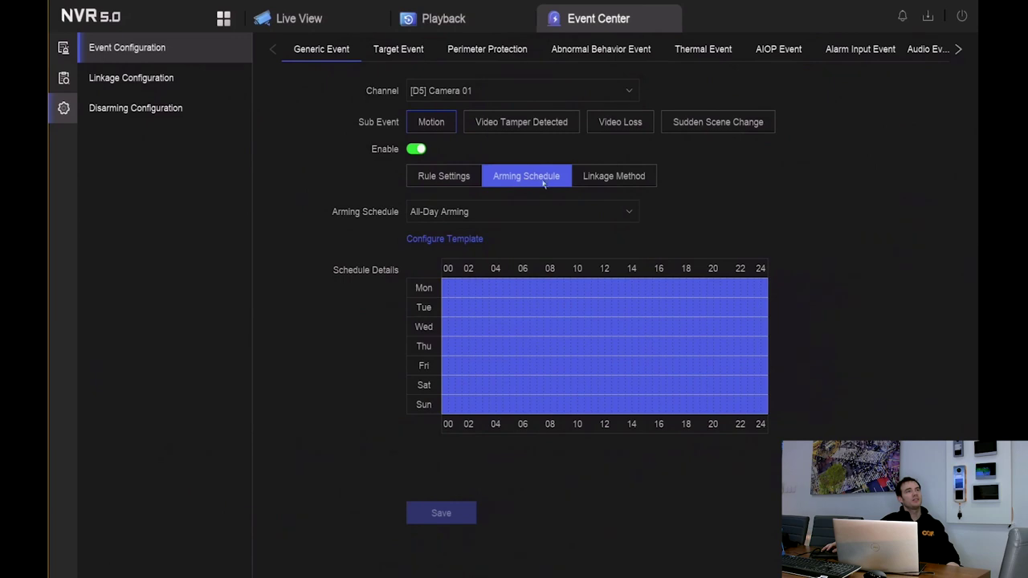
pyautogui.click(605, 181)
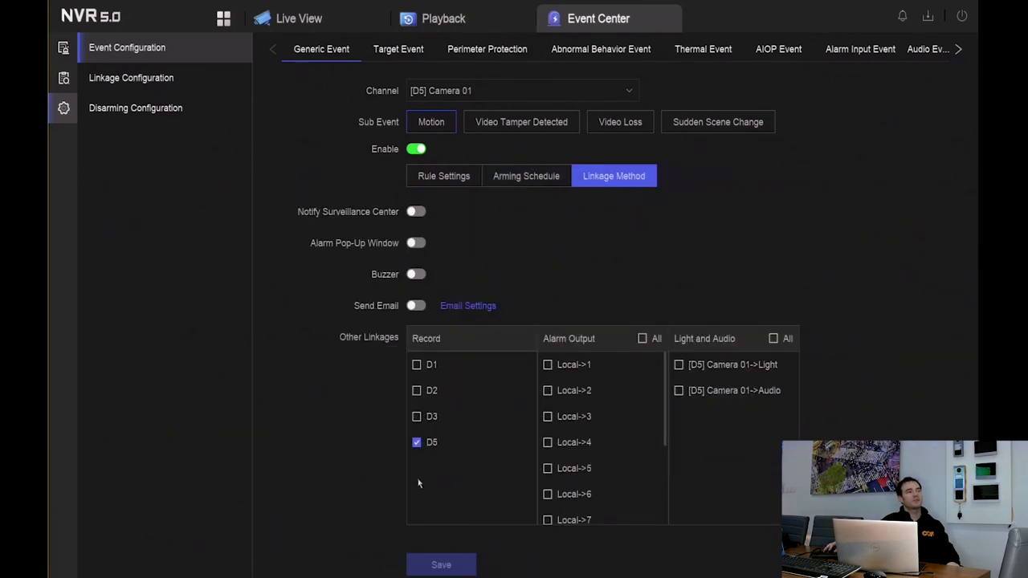
pyautogui.click(773, 338)
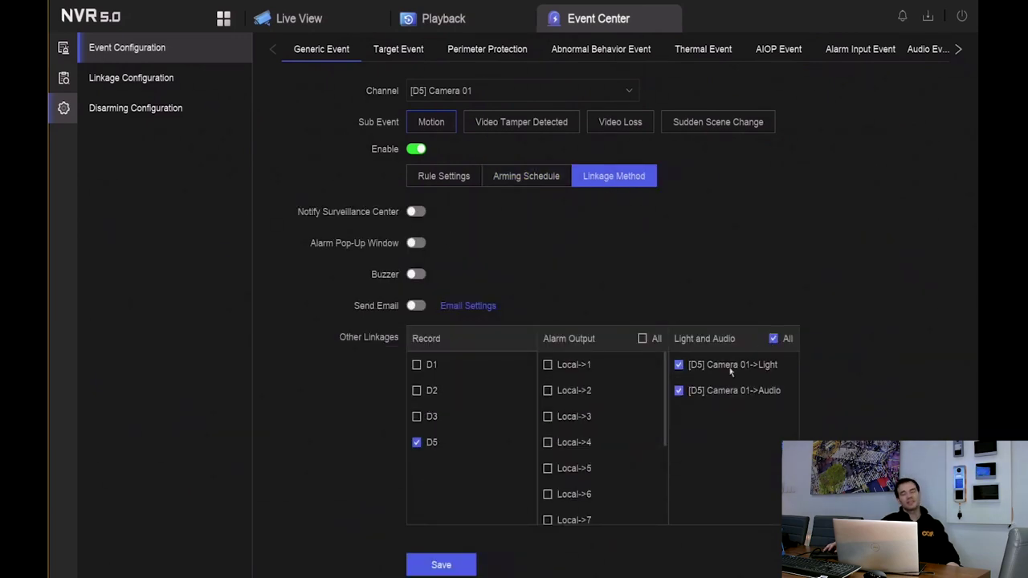
pyautogui.click(455, 567)
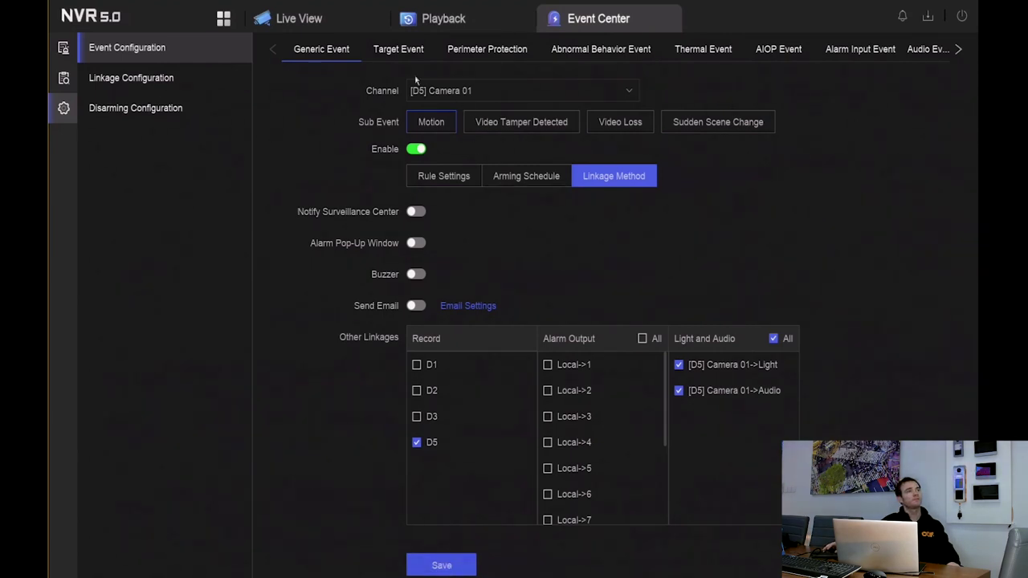
# View the cameras in Live View and open the real-time alarm list to check the triggered motion events.
pyautogui.click(265, 18)
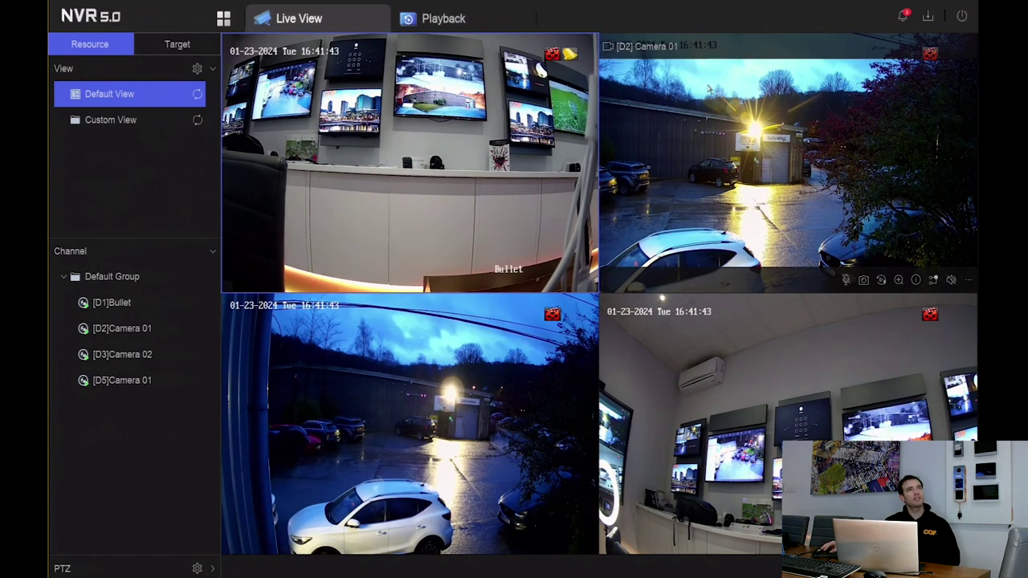
pyautogui.click(903, 16)
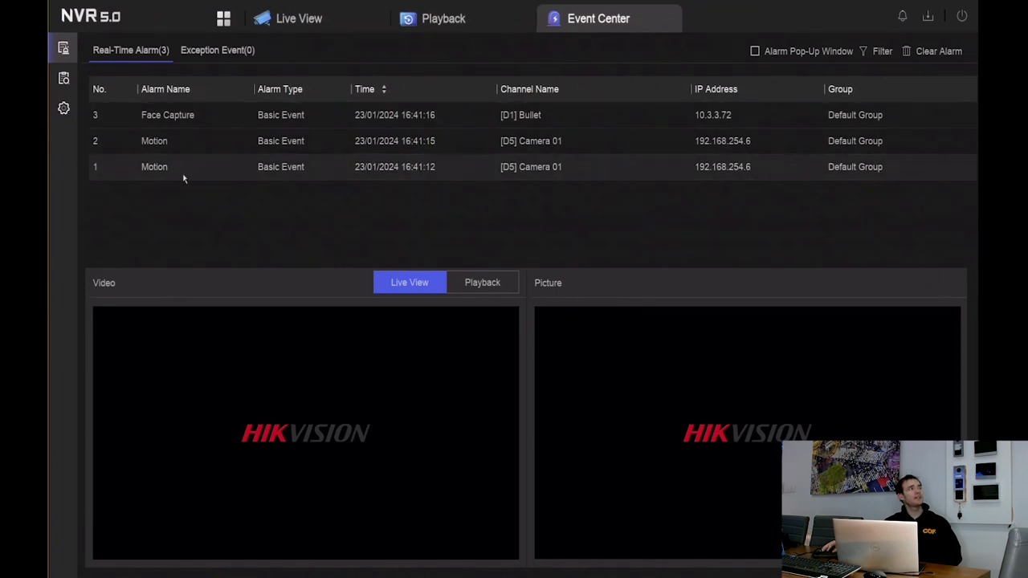
# Play back the recording of the earliest [D5] Camera 01 motion alarm and switch its video to the live image.
pyautogui.click(226, 173)
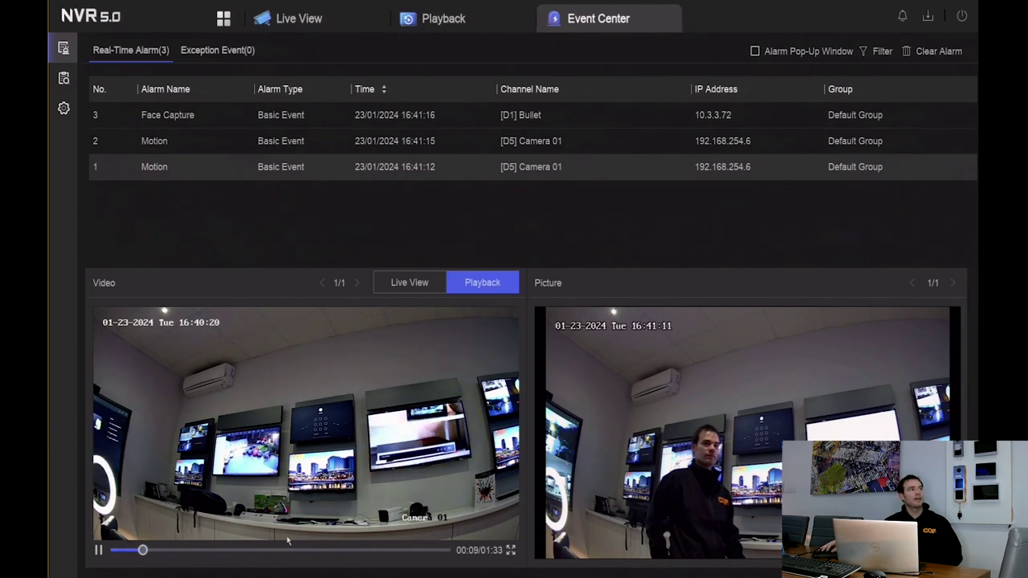
pyautogui.click(406, 282)
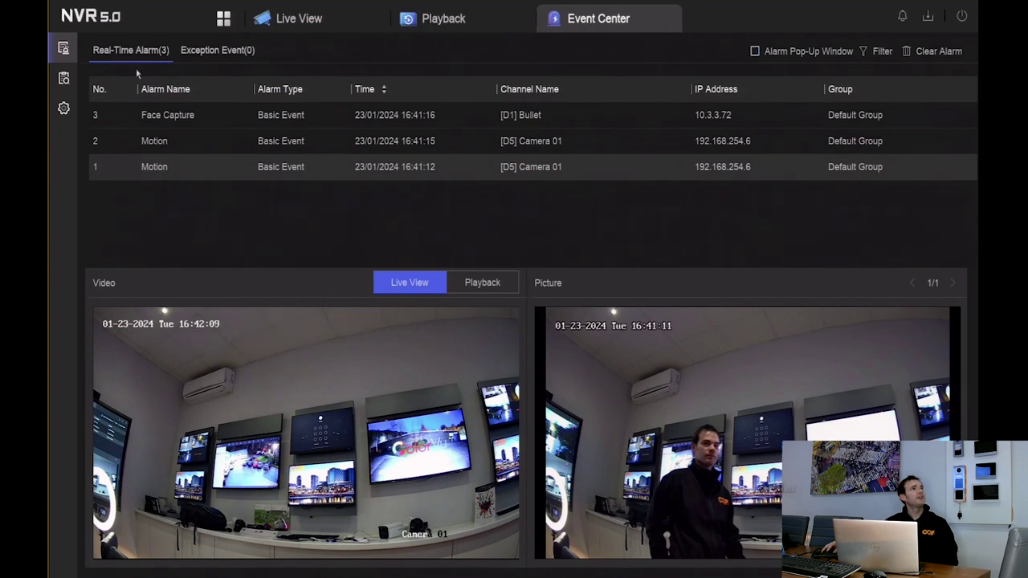
# View the event search page in the Event Center and close the Event Center.
pyautogui.click(63, 78)
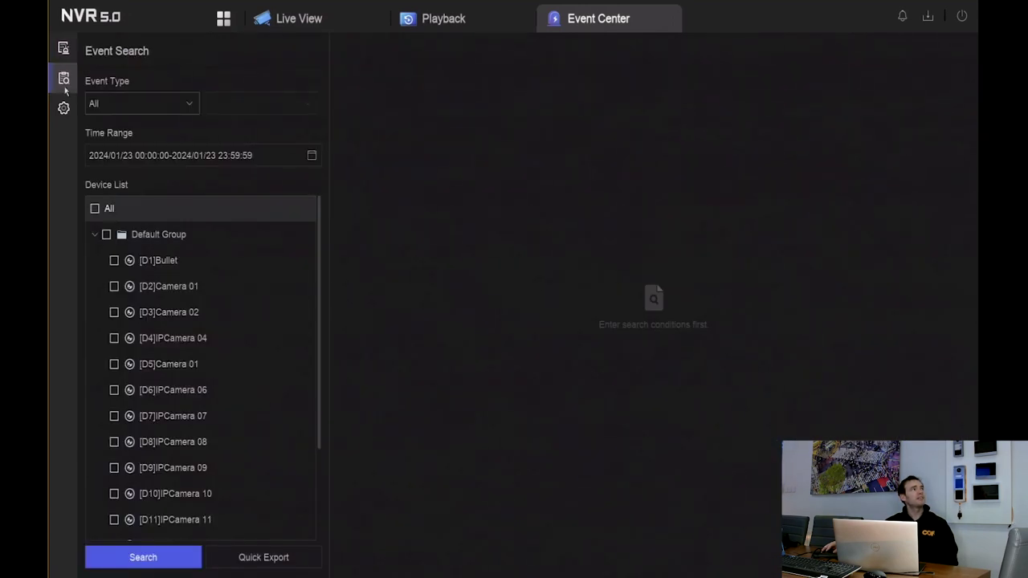
pyautogui.click(64, 108)
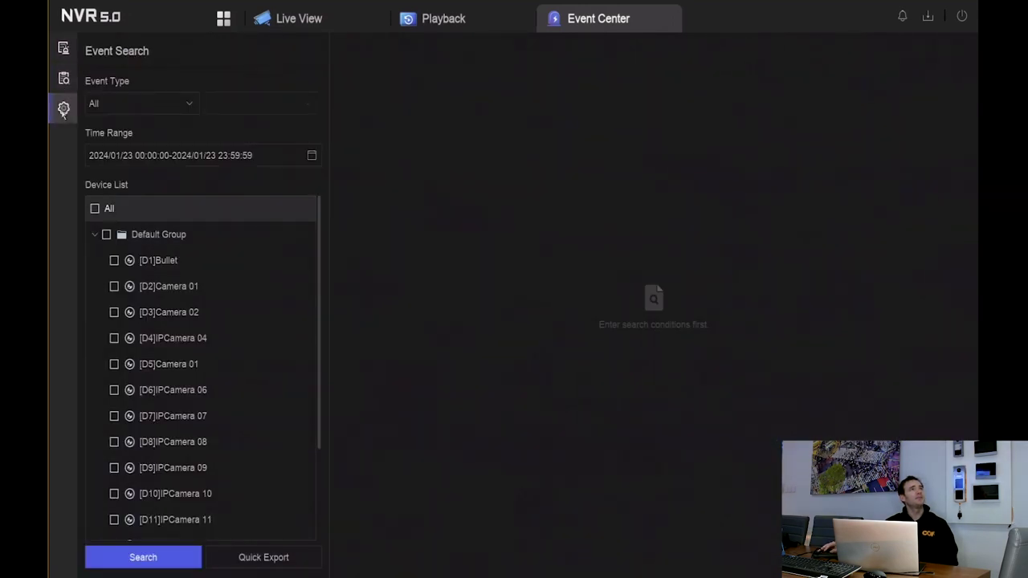
pyautogui.click(63, 78)
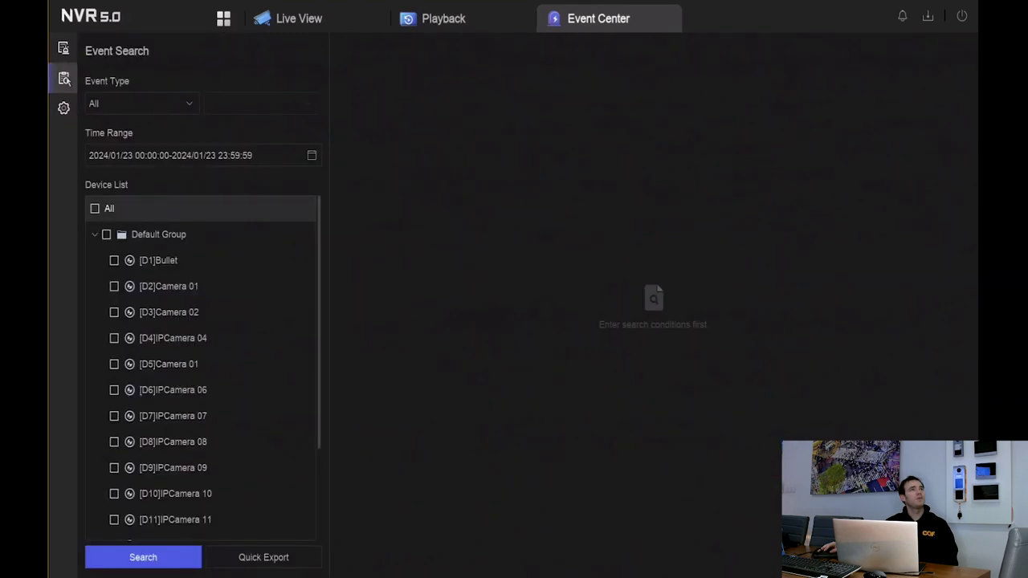
pyautogui.click(676, 14)
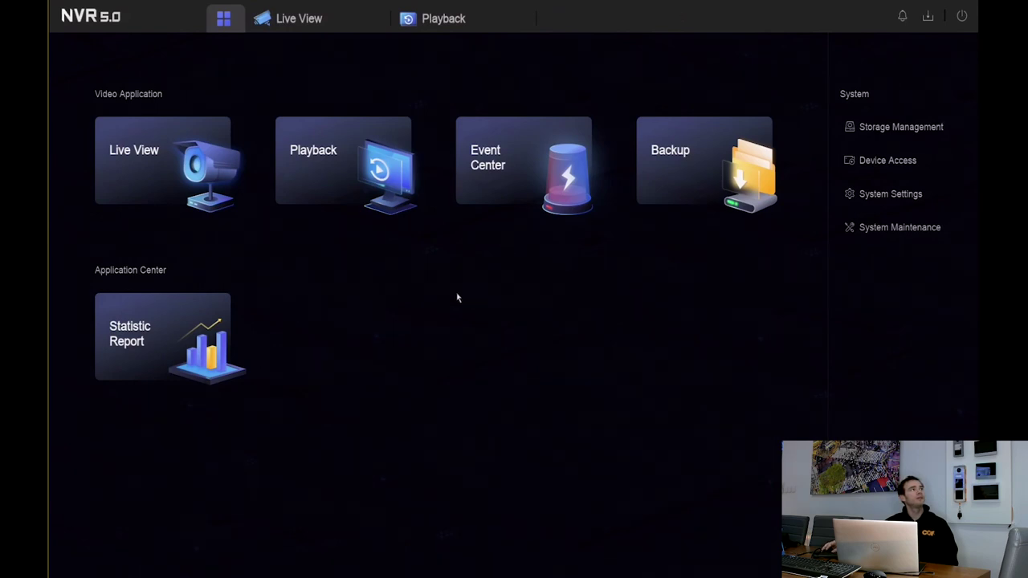
# Run a human search by attribute in Backup across all devices for 2024/01/23.
pyautogui.click(695, 162)
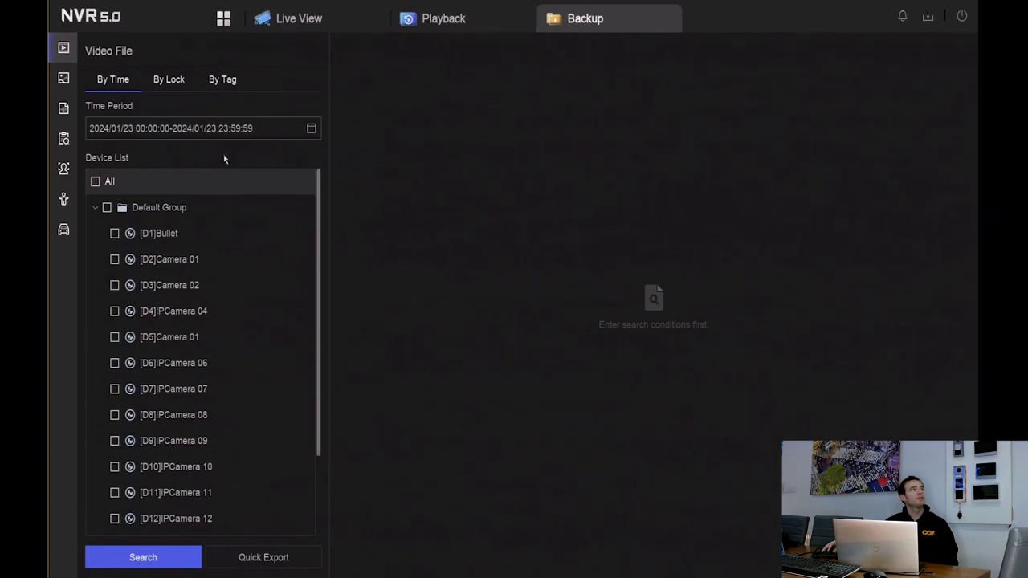
pyautogui.click(64, 199)
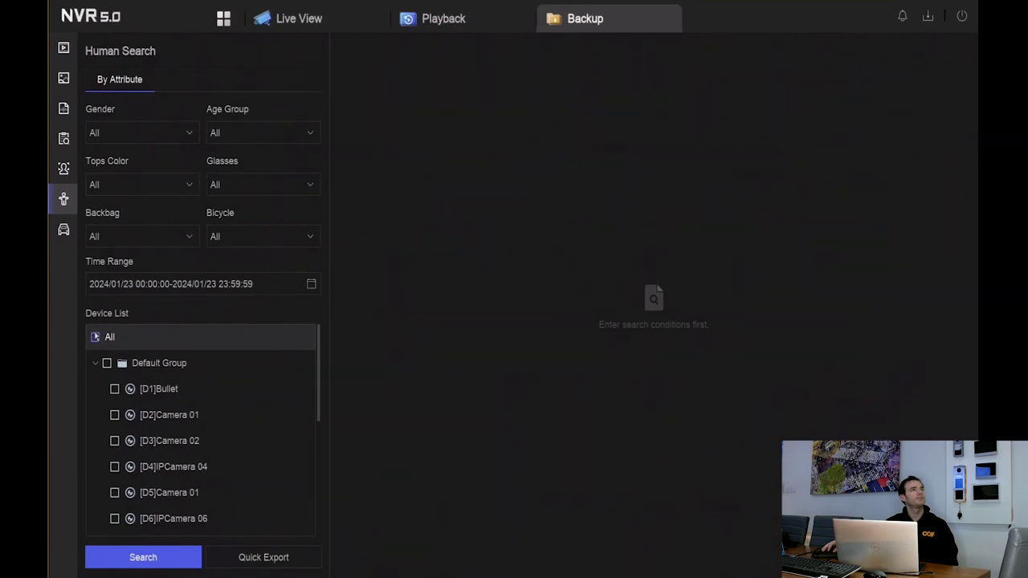
pyautogui.click(95, 336)
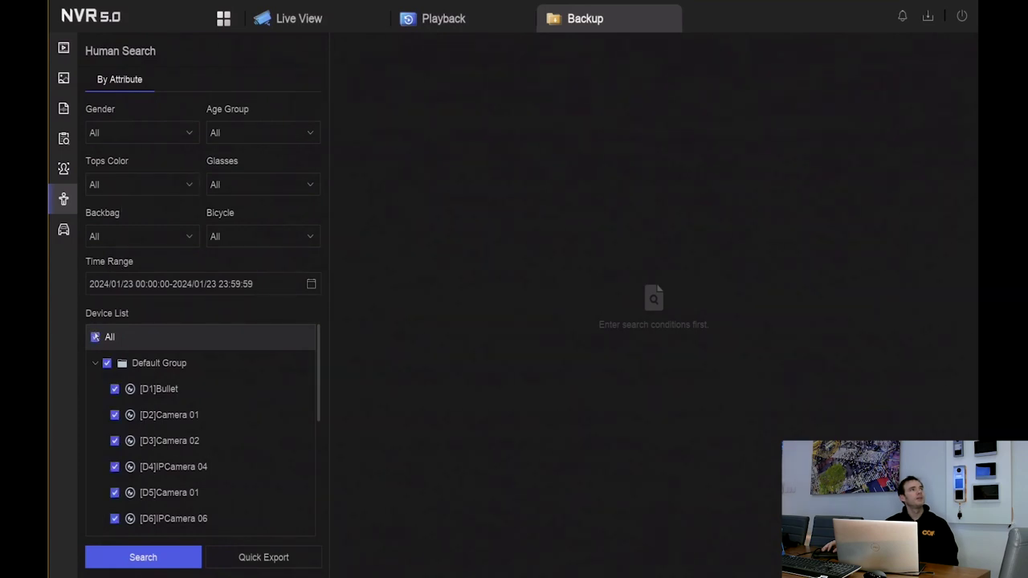
pyautogui.click(143, 558)
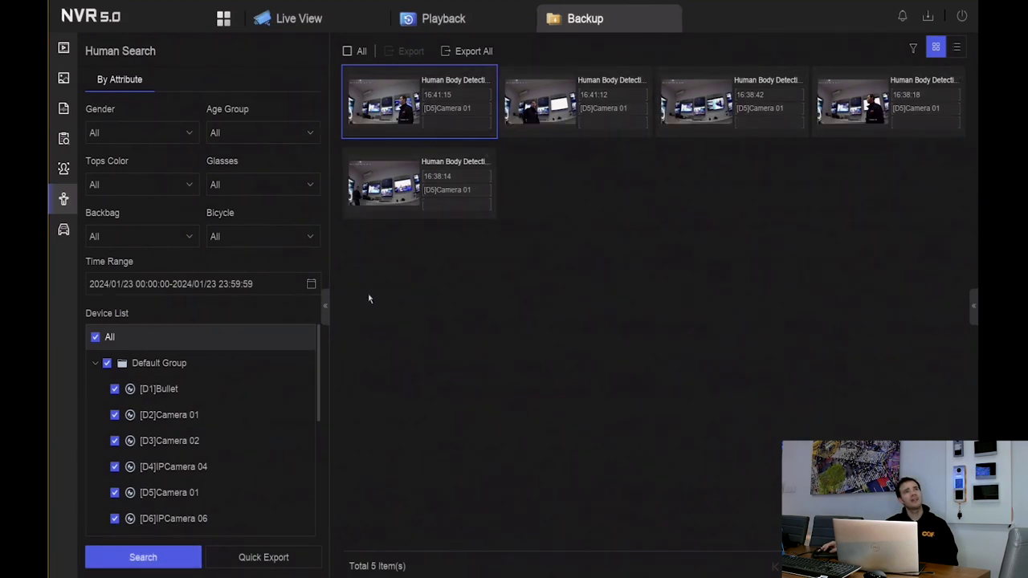
# View the captured picture and the recording of the 16:41:15 human body detection from [D5] Camera 01.
pyautogui.click(411, 120)
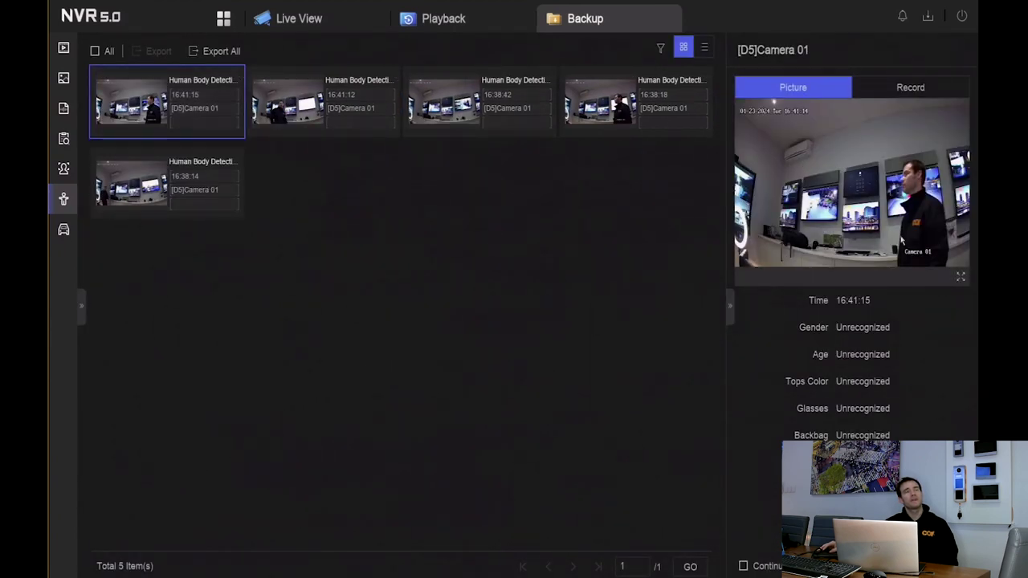
pyautogui.click(890, 87)
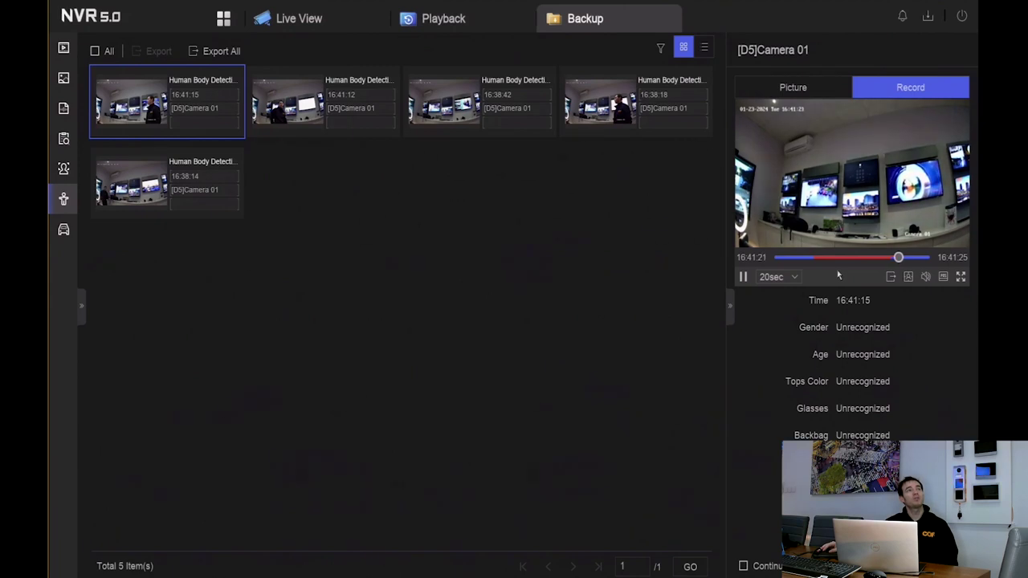
pyautogui.click(783, 84)
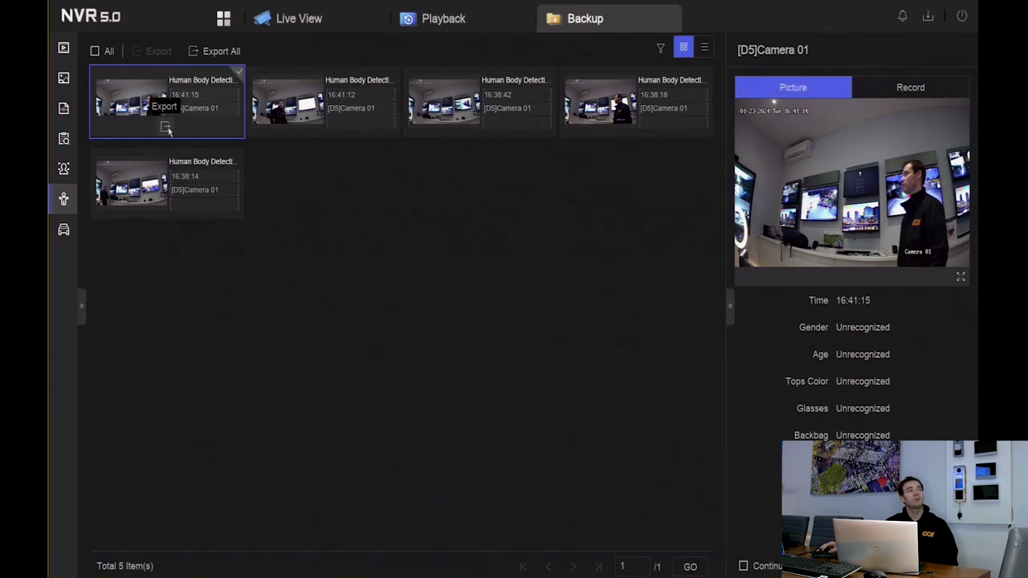
# Try to choose a saving path for exporting the 16:41:15 detection, and select and deselect all search results.
pyautogui.click(165, 127)
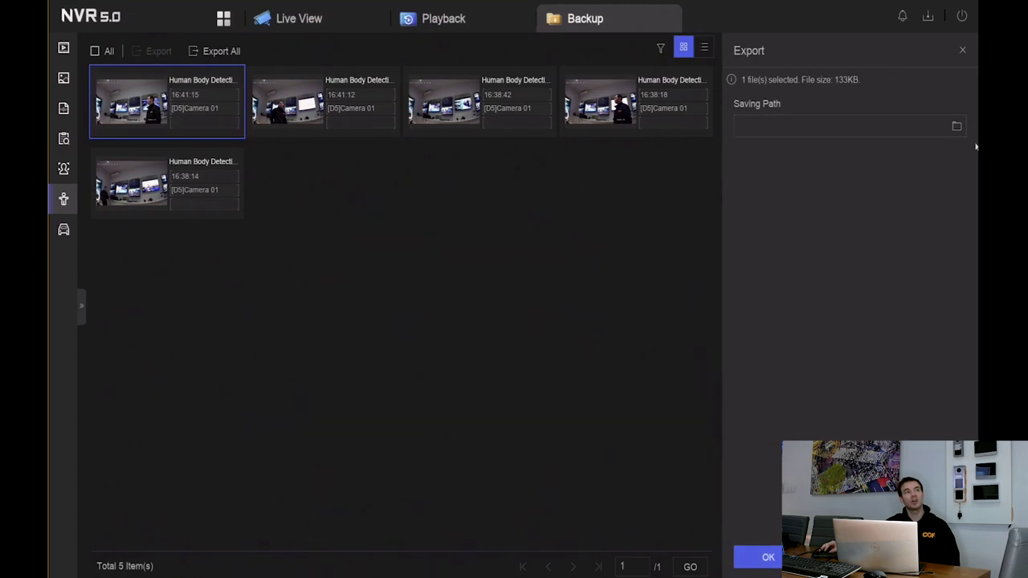
pyautogui.click(955, 127)
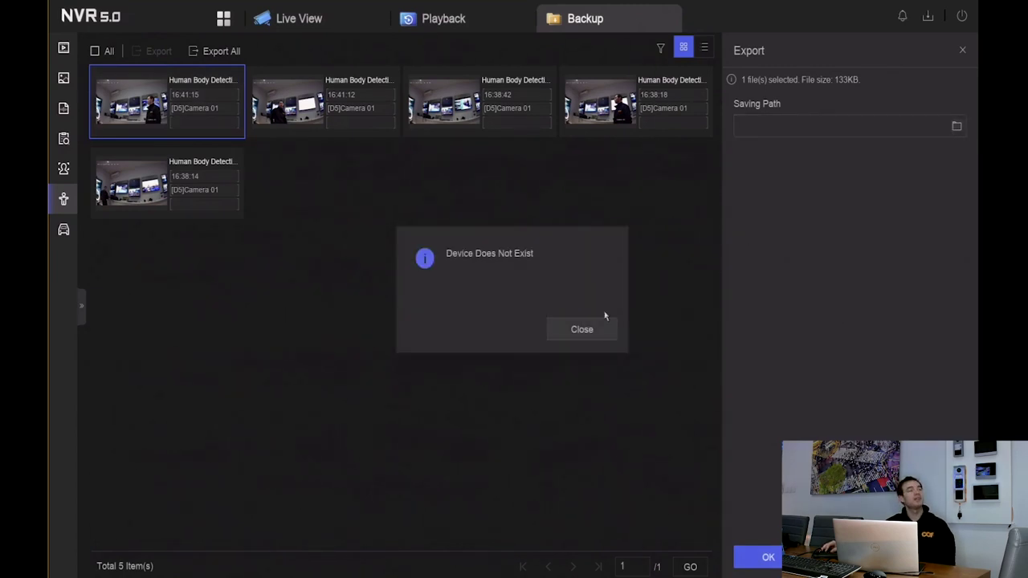
pyautogui.click(573, 331)
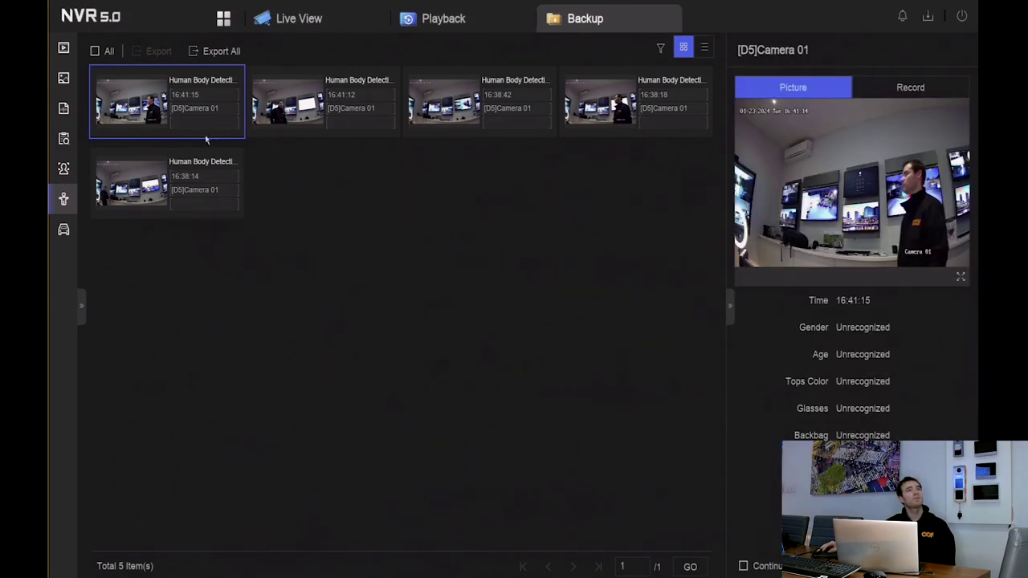
pyautogui.click(96, 51)
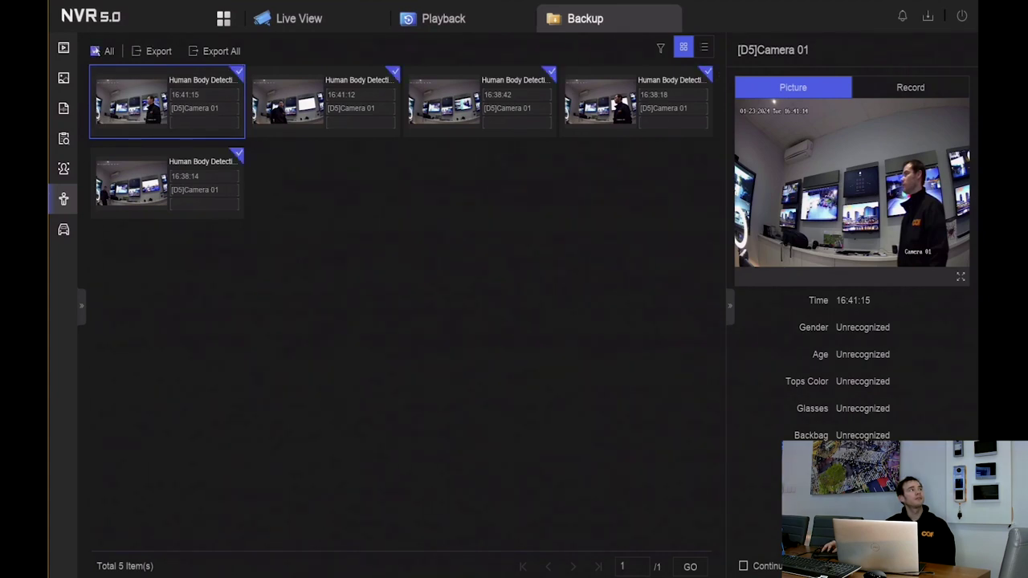
pyautogui.click(96, 50)
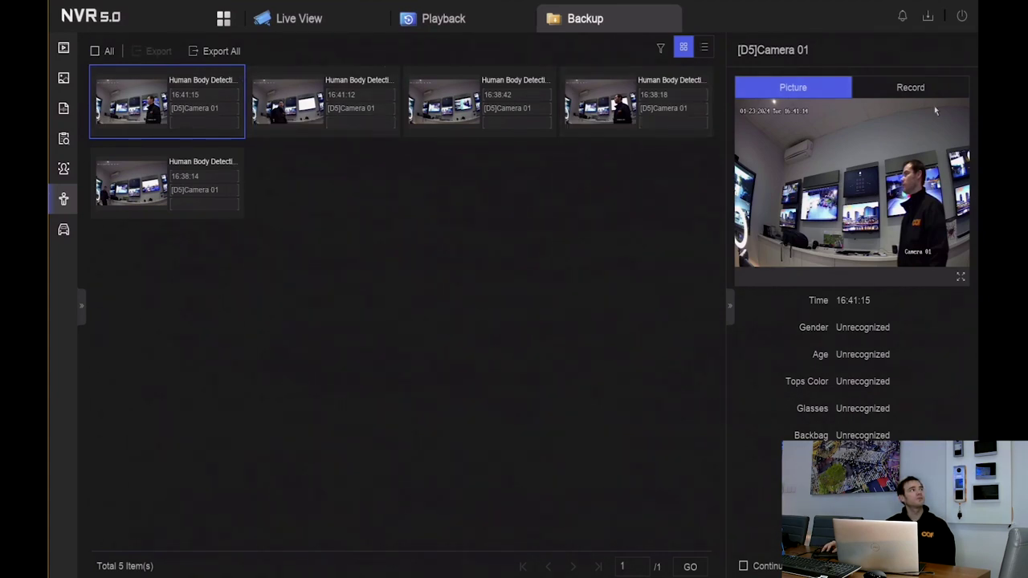
# Open the vehicle search in Backup to view its search conditions.
pyautogui.click(63, 229)
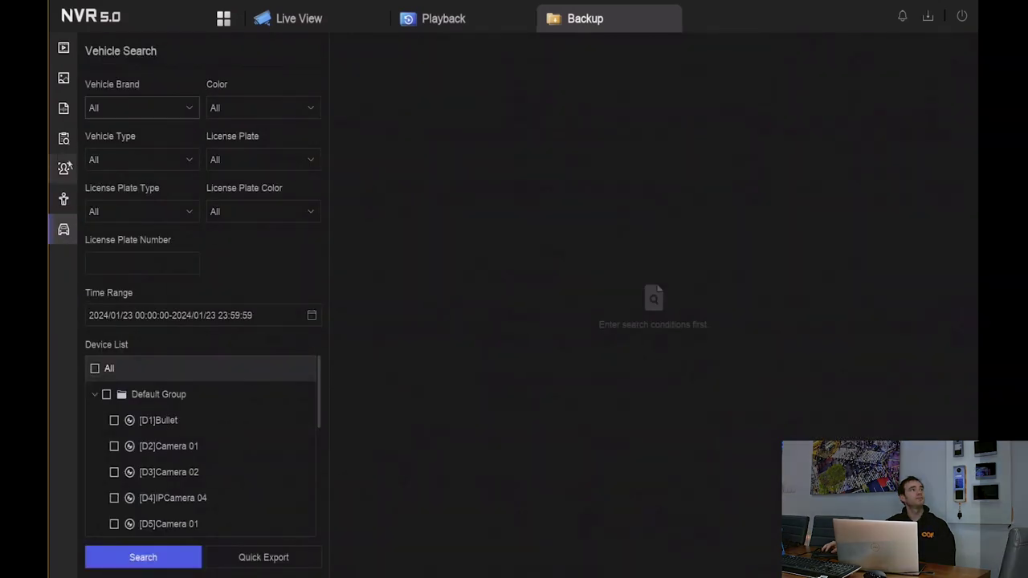